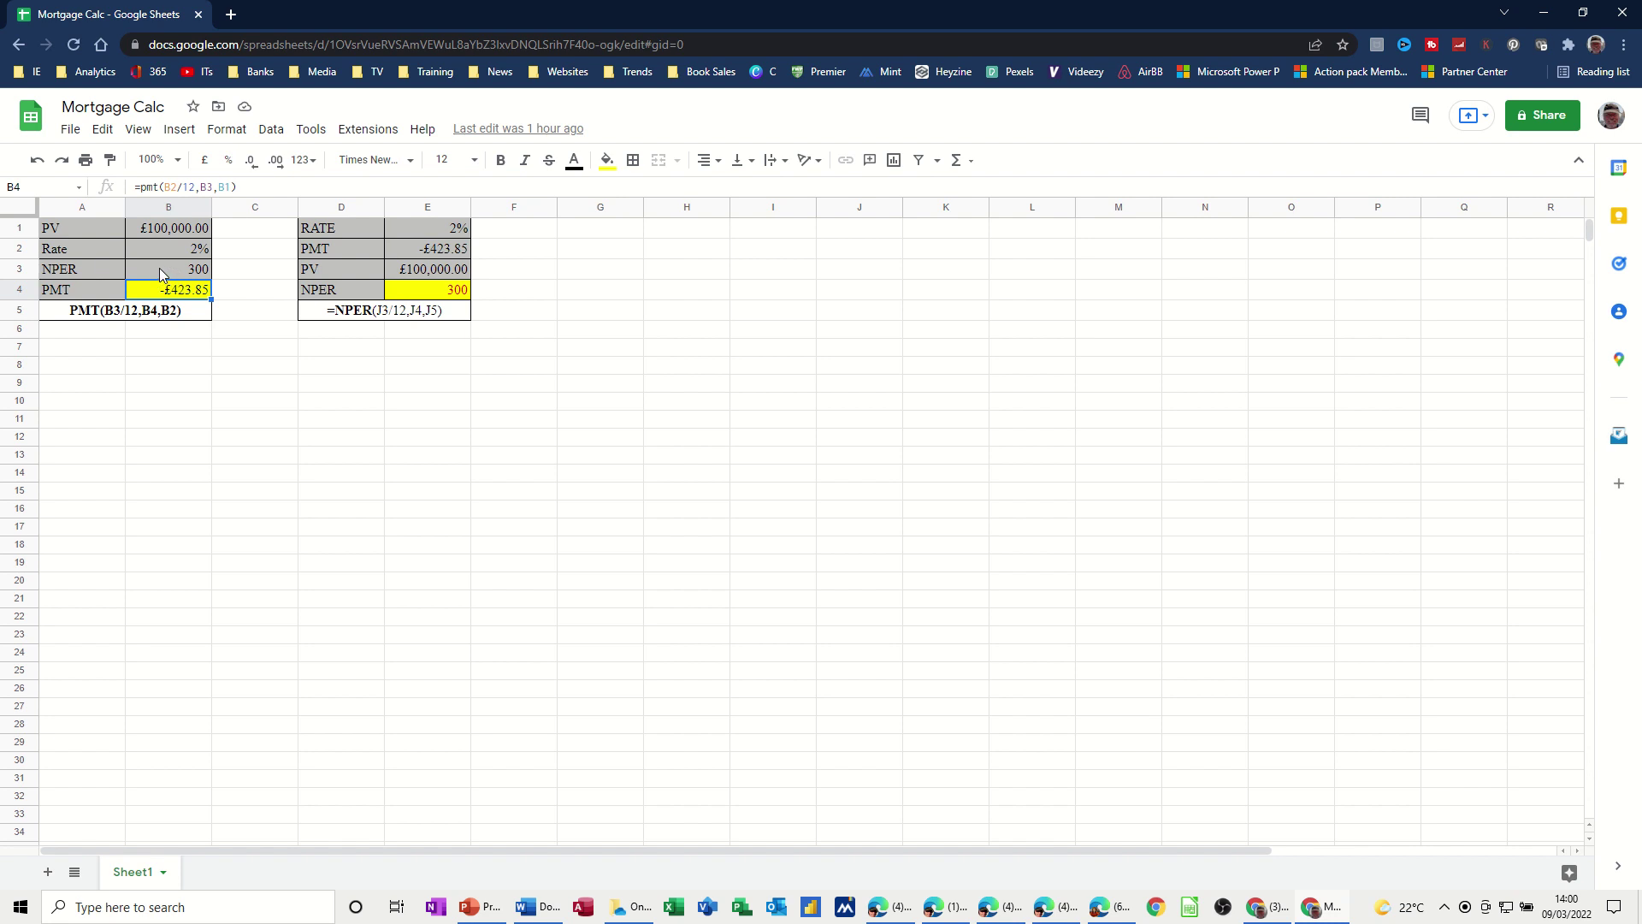
# - Try 250 periods as the NPER value in B3 of the PMT table, and undo the change
pyautogui.click(159, 269)
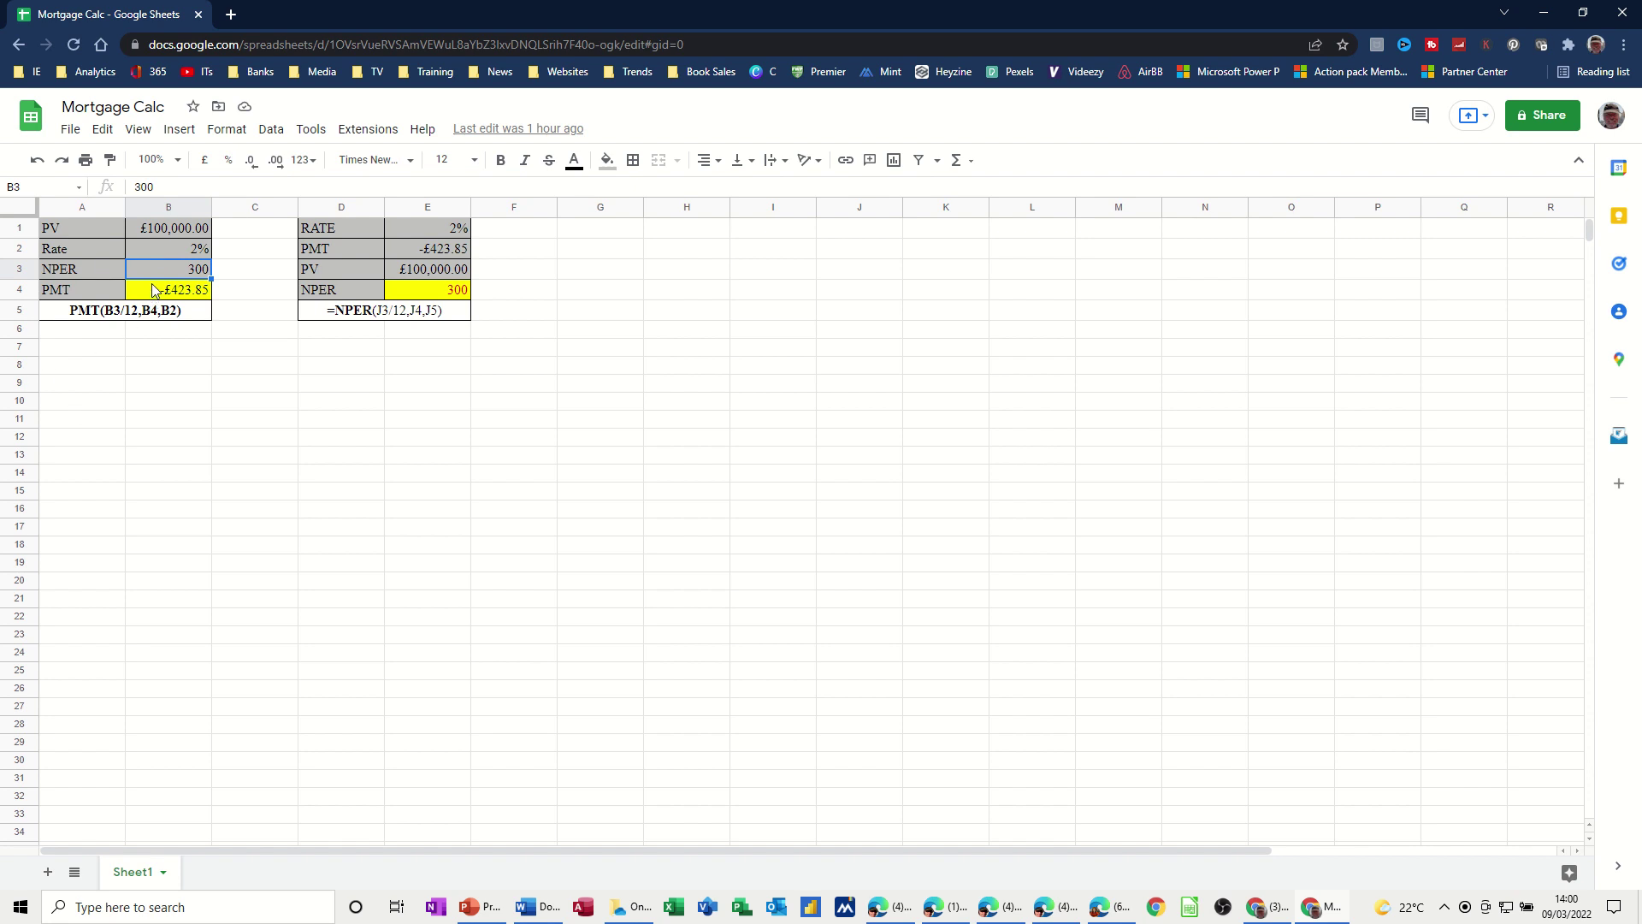
pyautogui.write('250')
pyautogui.click(184, 383)
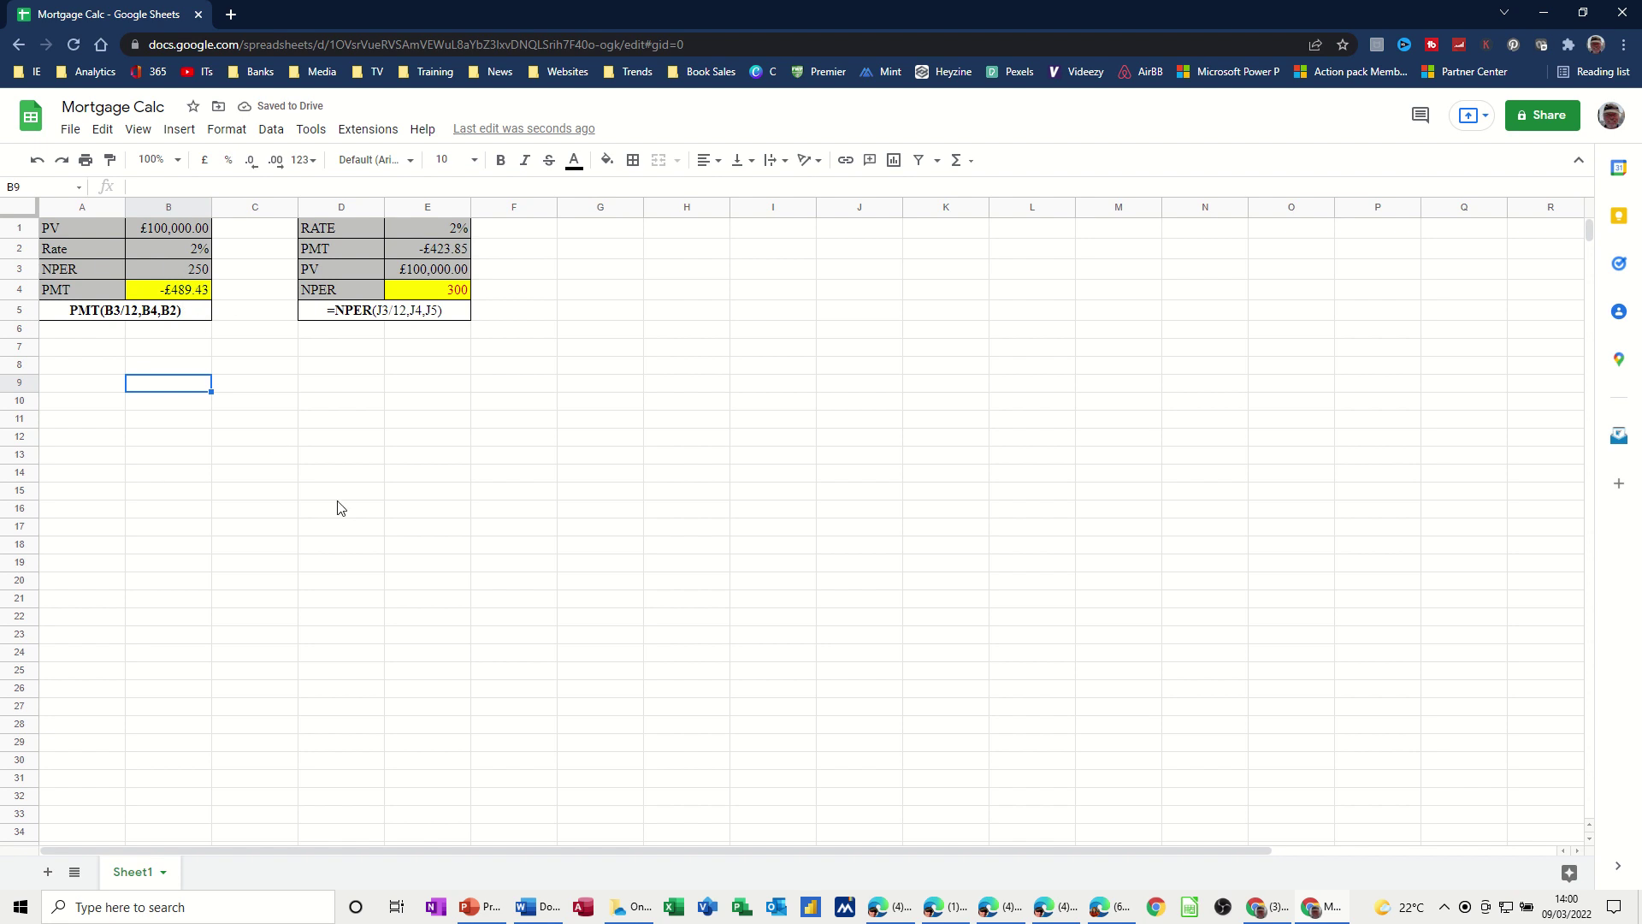
pyautogui.hotkey('ctrl', 'z')
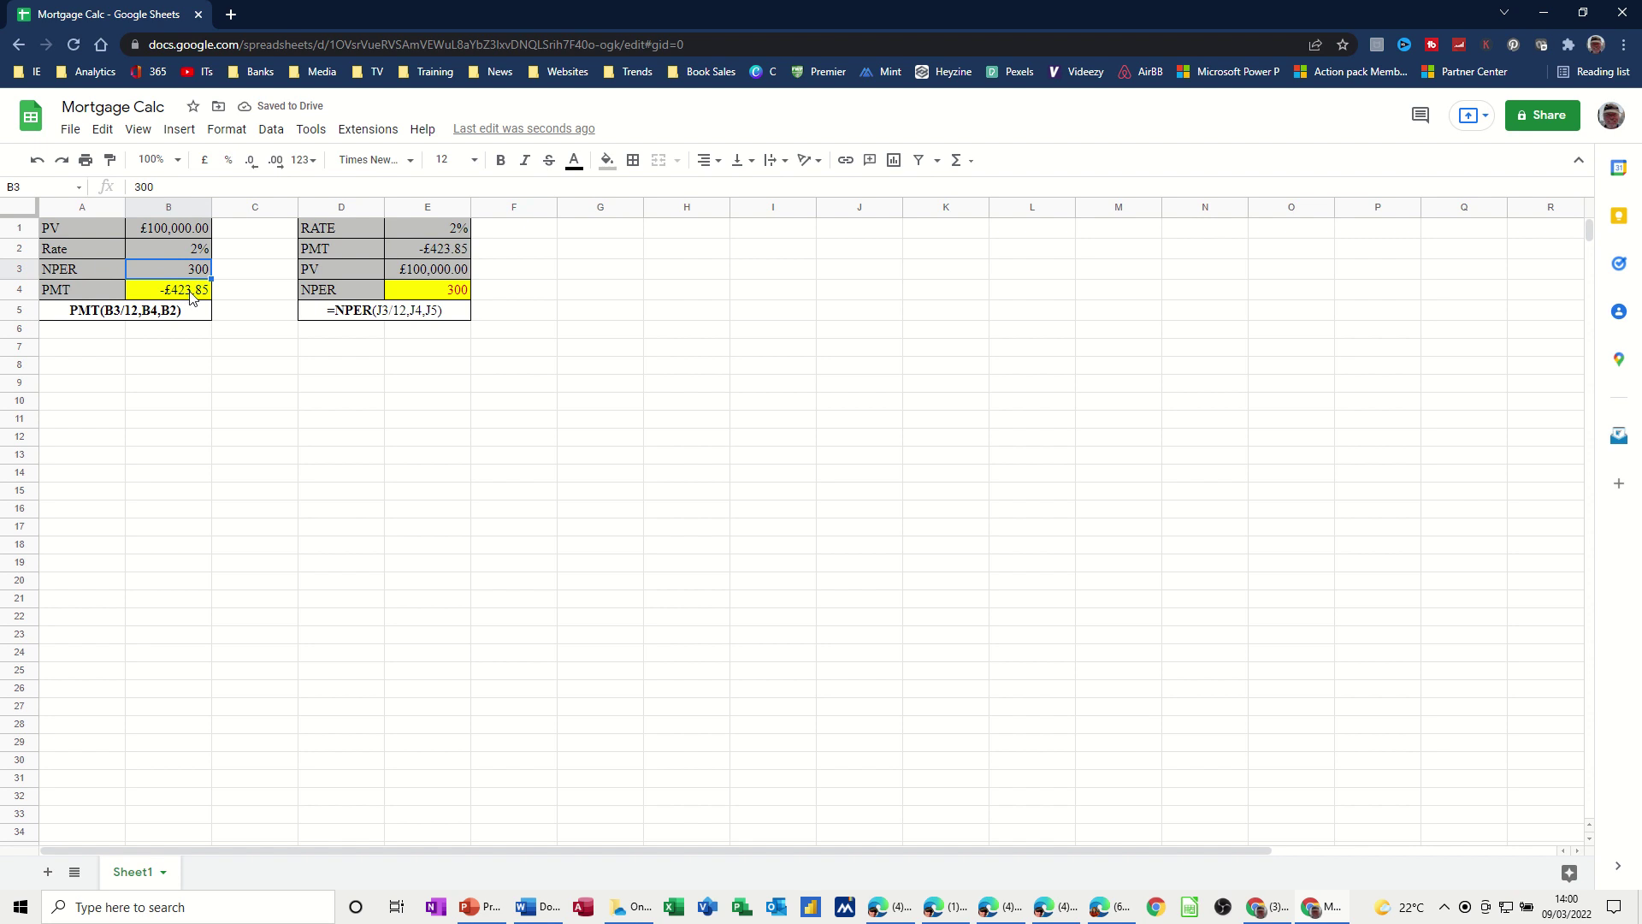
# - Try 200 periods as the NPER value in B3, and set it back to 300
pyautogui.hotkey('ctrl', 'y')
pyautogui.write('200')
pyautogui.press('Return')
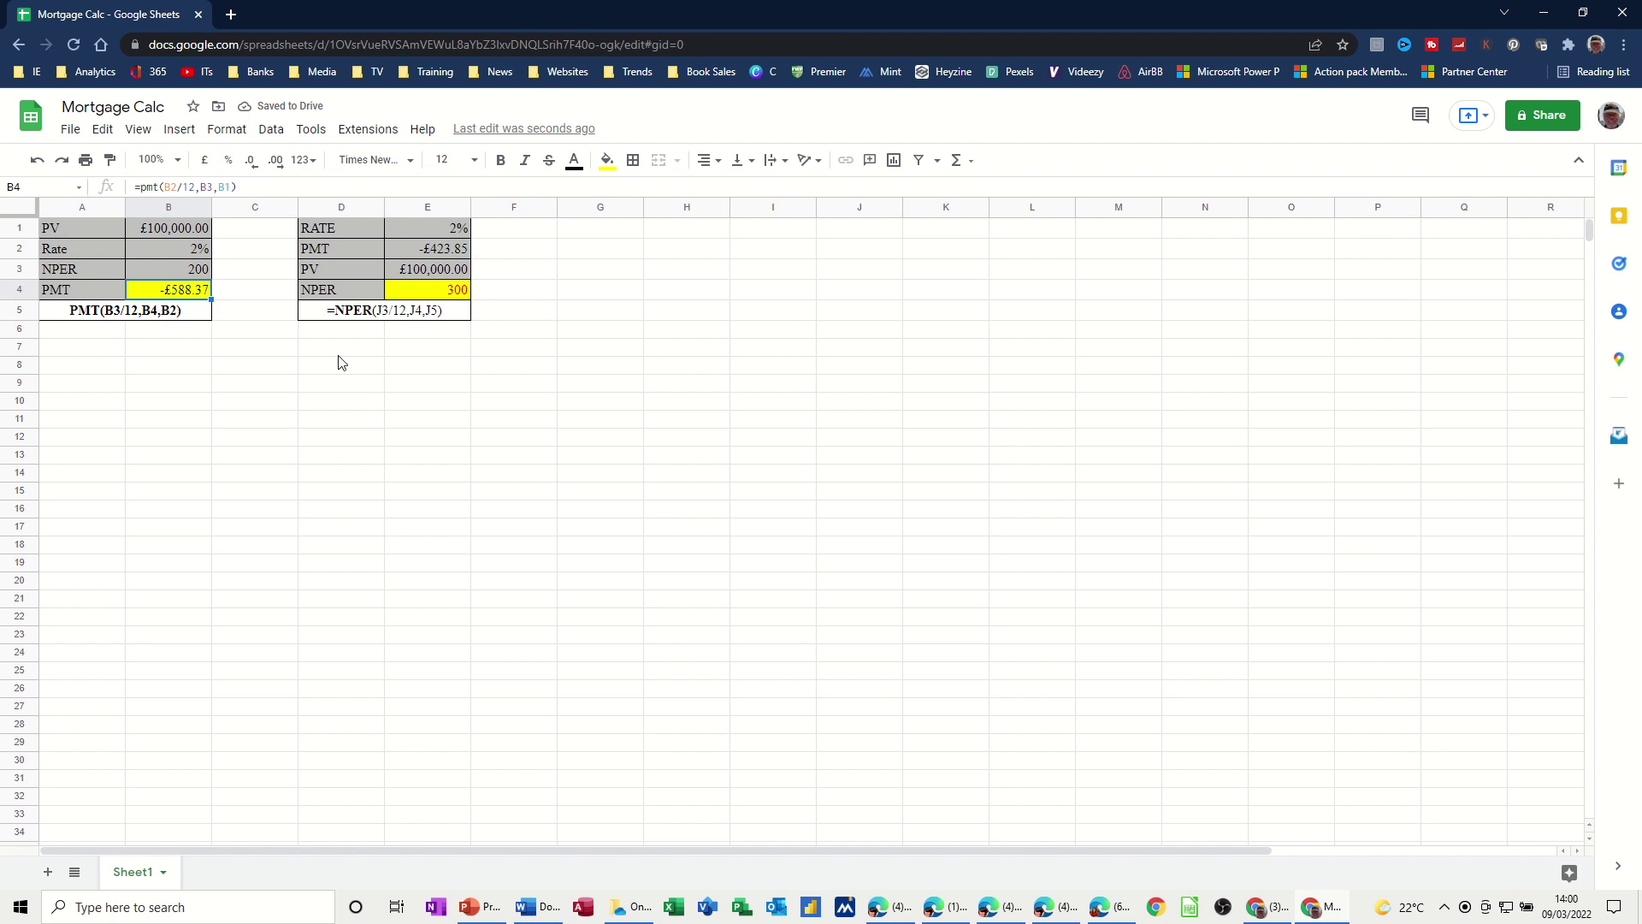
pyautogui.press('Up')
pyautogui.write('300')
pyautogui.press('Return')
pyautogui.press('Up')
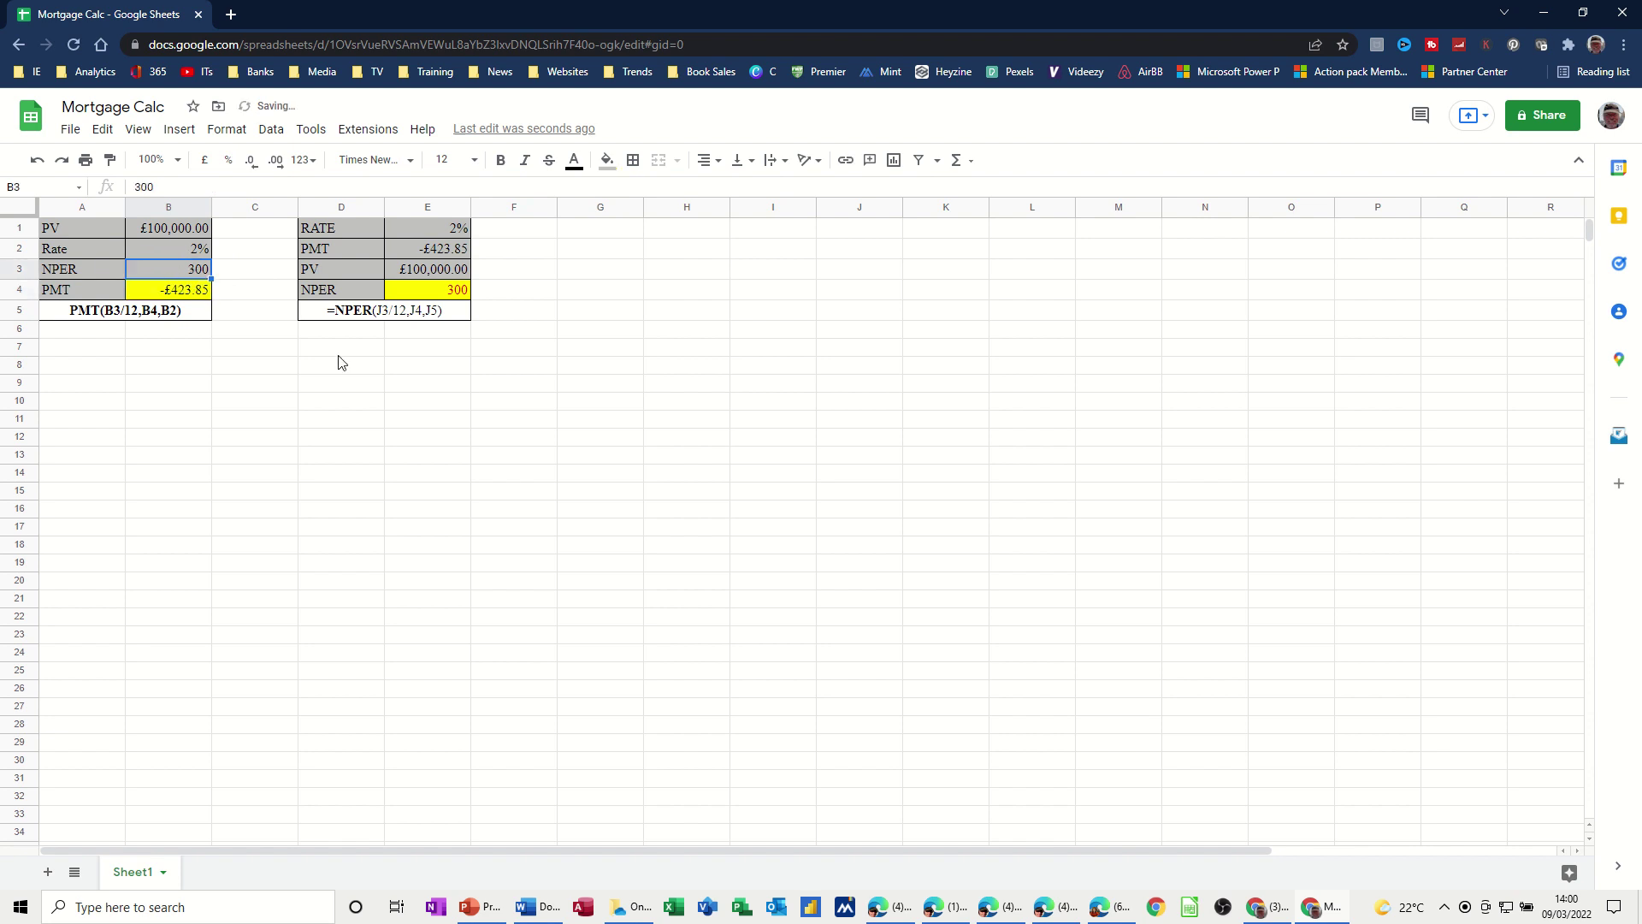
# - Try interest rates of 3% and 10% in B2 of the PMT table, and undo both changes
pyautogui.click(157, 248)
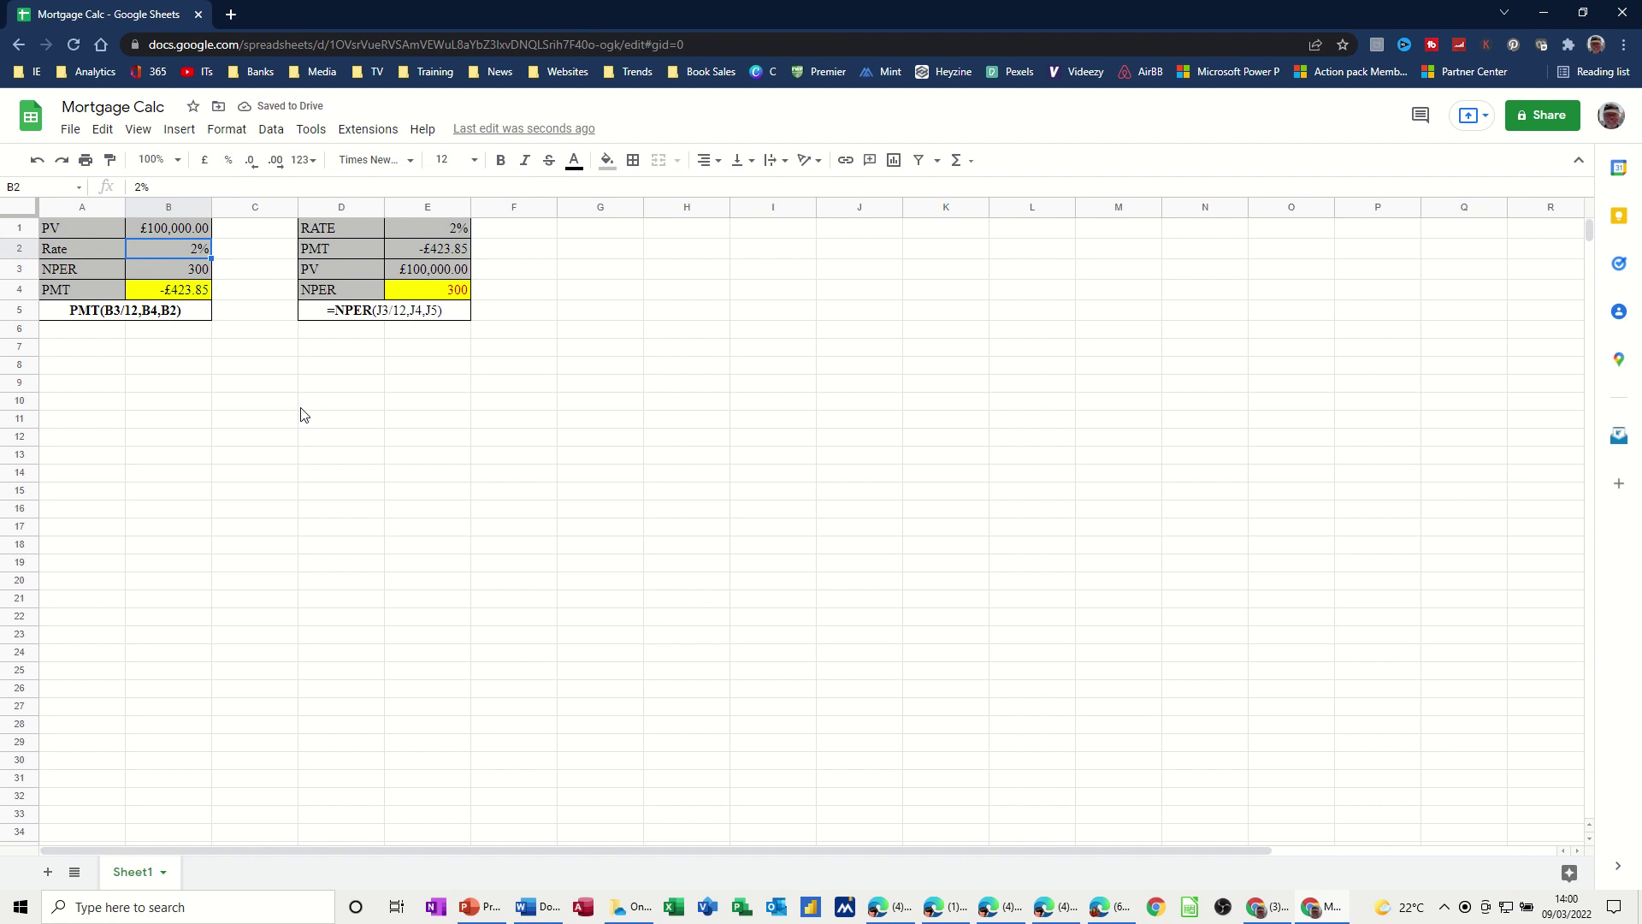
pyautogui.write('3')
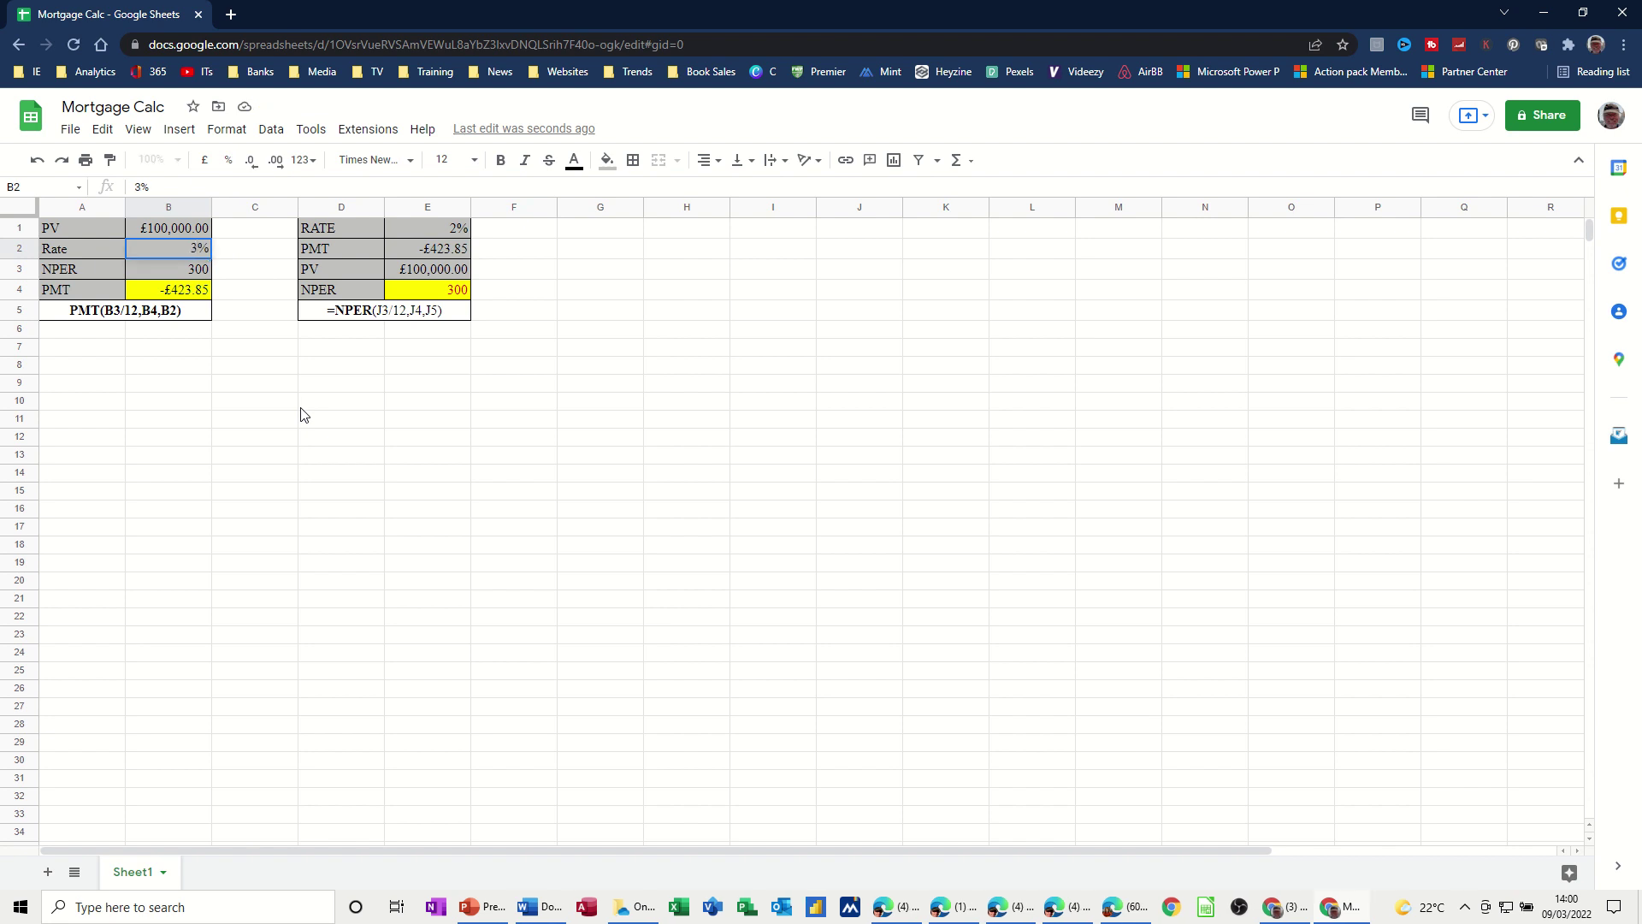
pyautogui.press('Return')
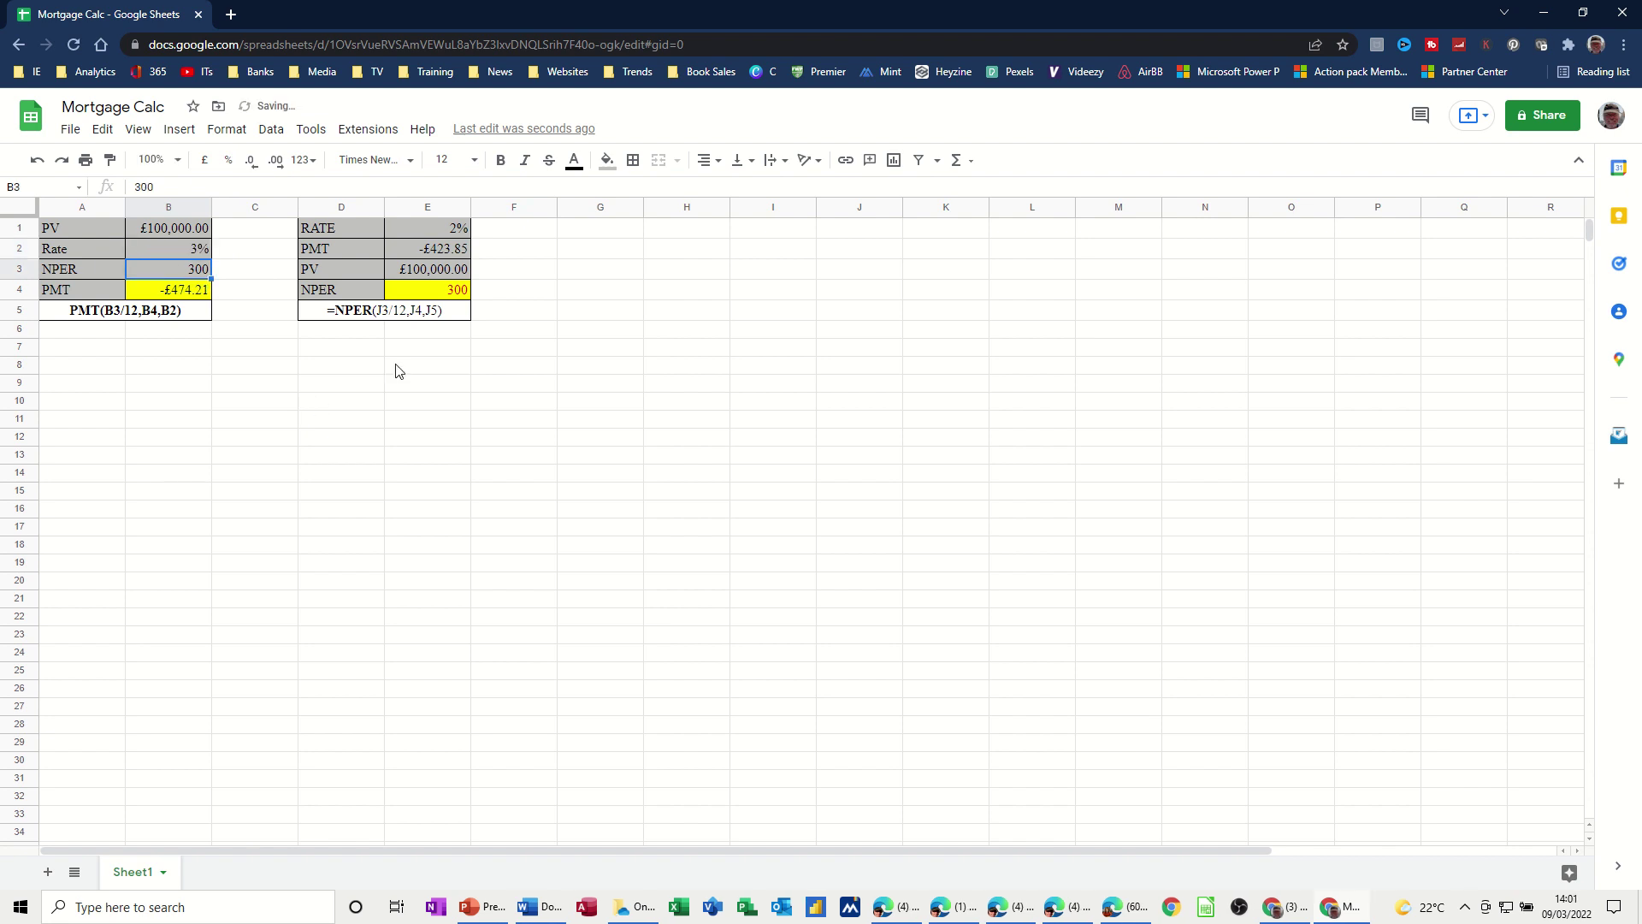
pyautogui.click(176, 248)
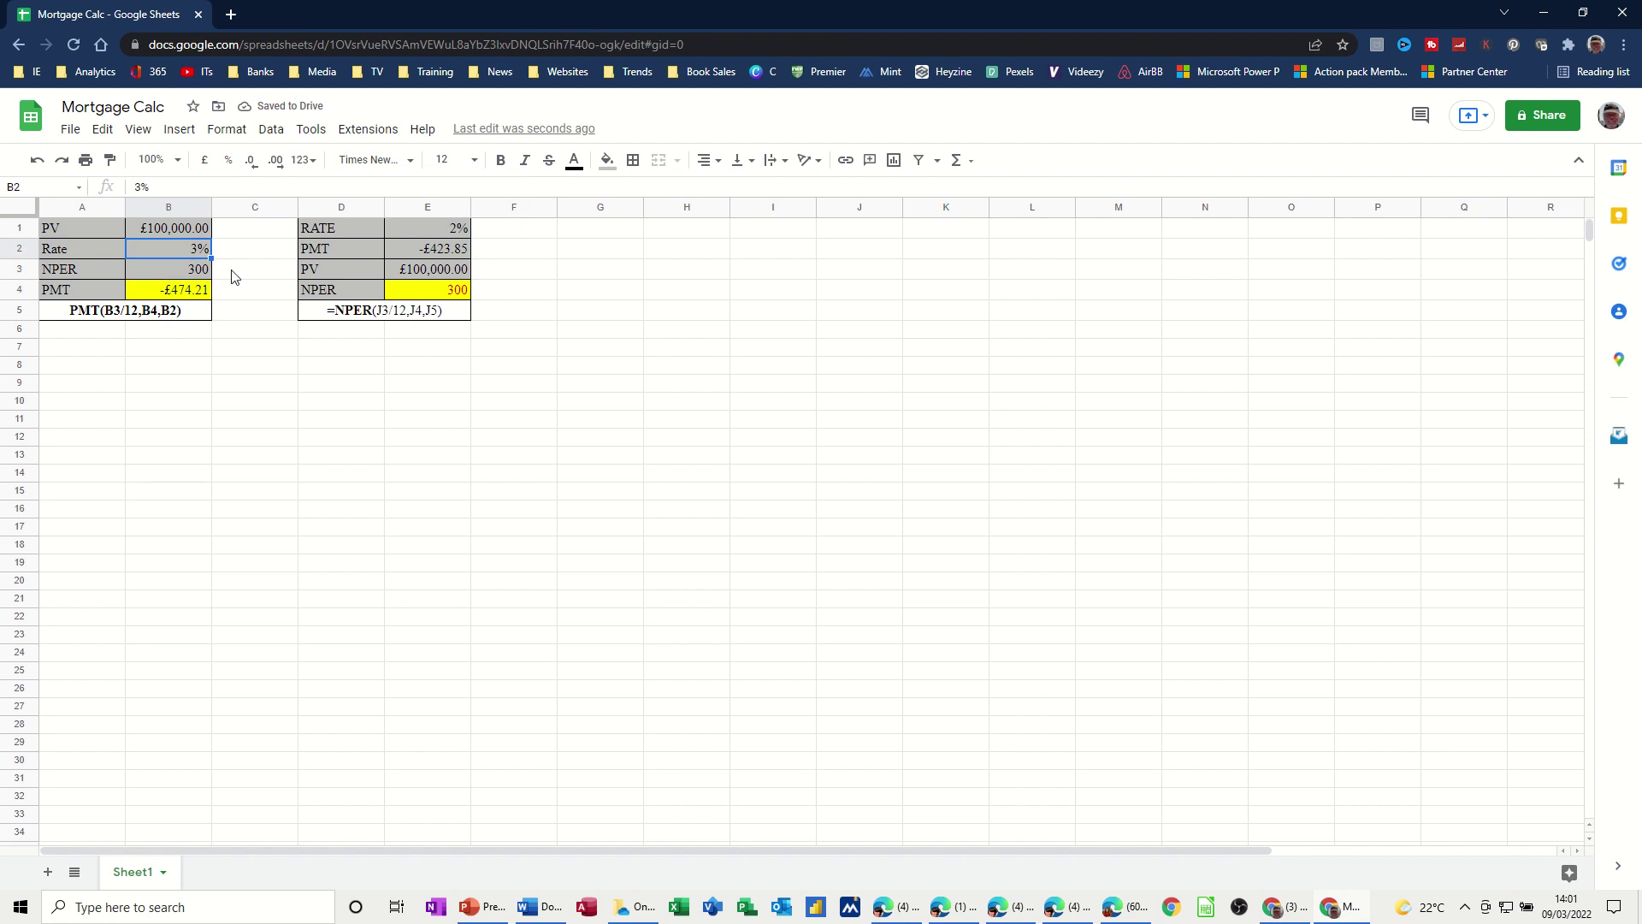
pyautogui.write('10')
pyautogui.press('Return')
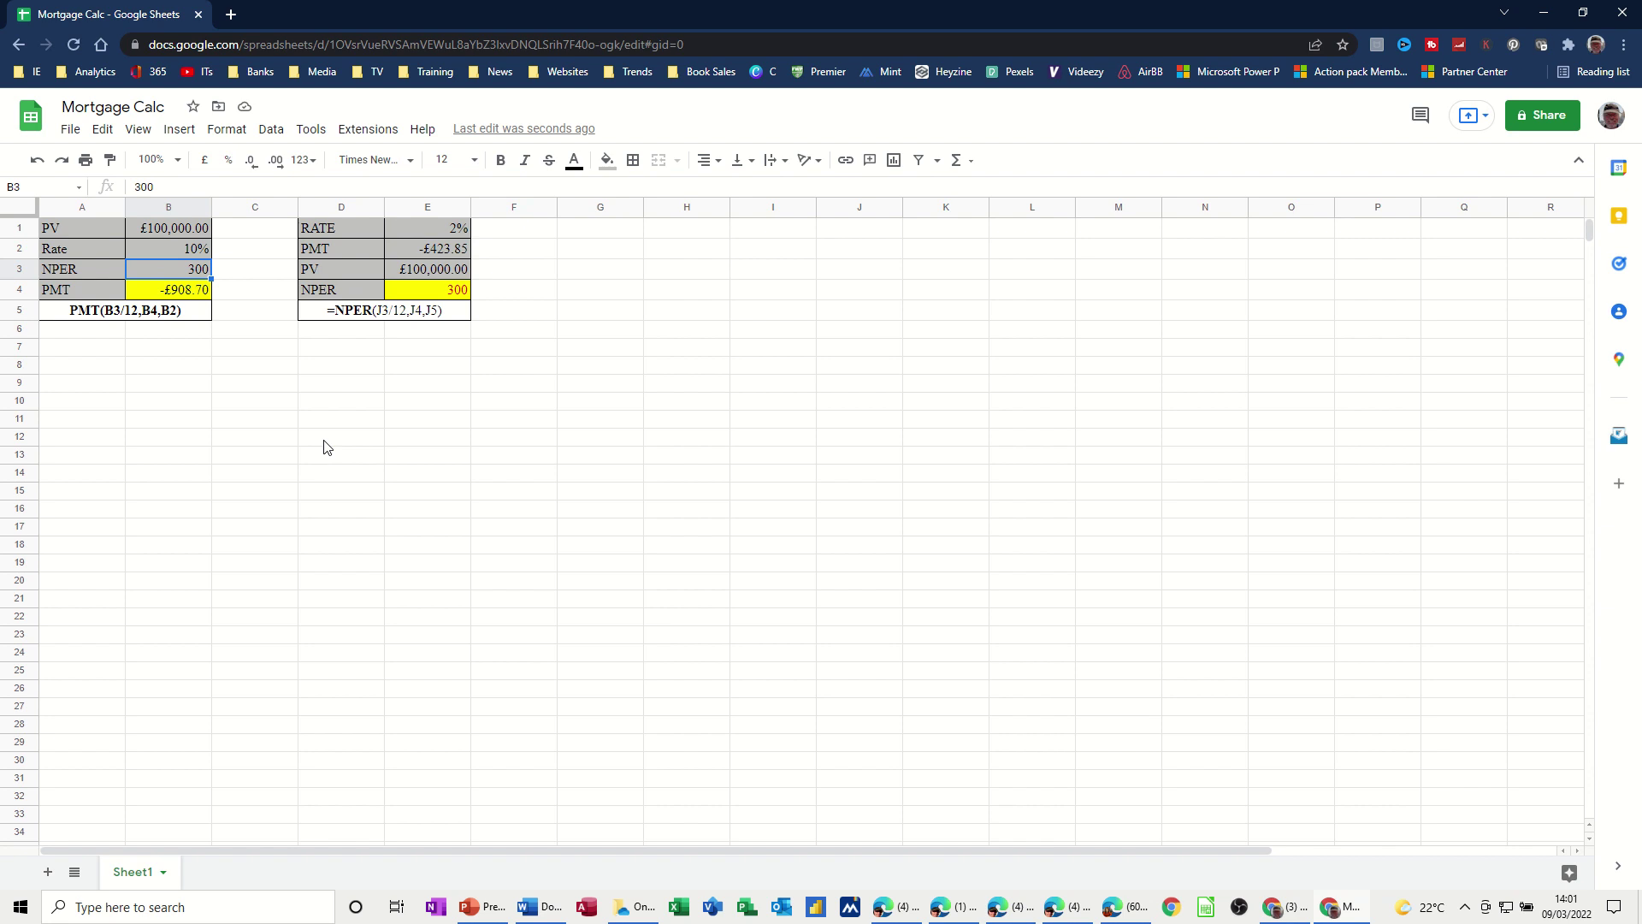
pyautogui.hotkey('ctrl', 'z')
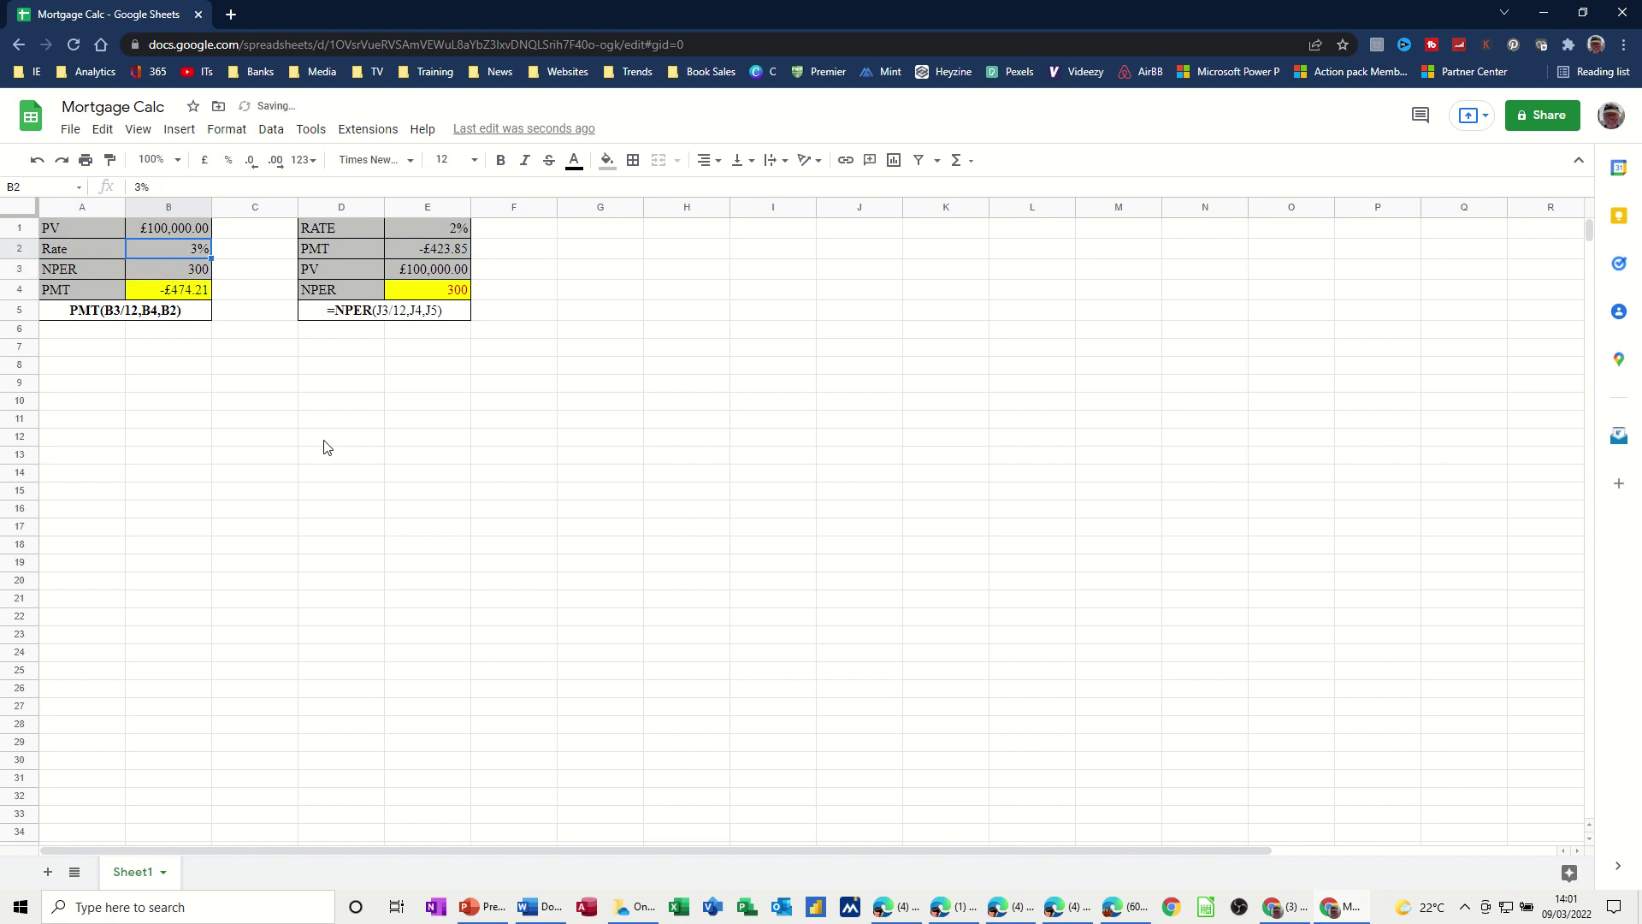
pyautogui.hotkey('ctrl', 'z')
# - Try a present value of 50000 in E3 of the NPER table
pyautogui.click(417, 272)
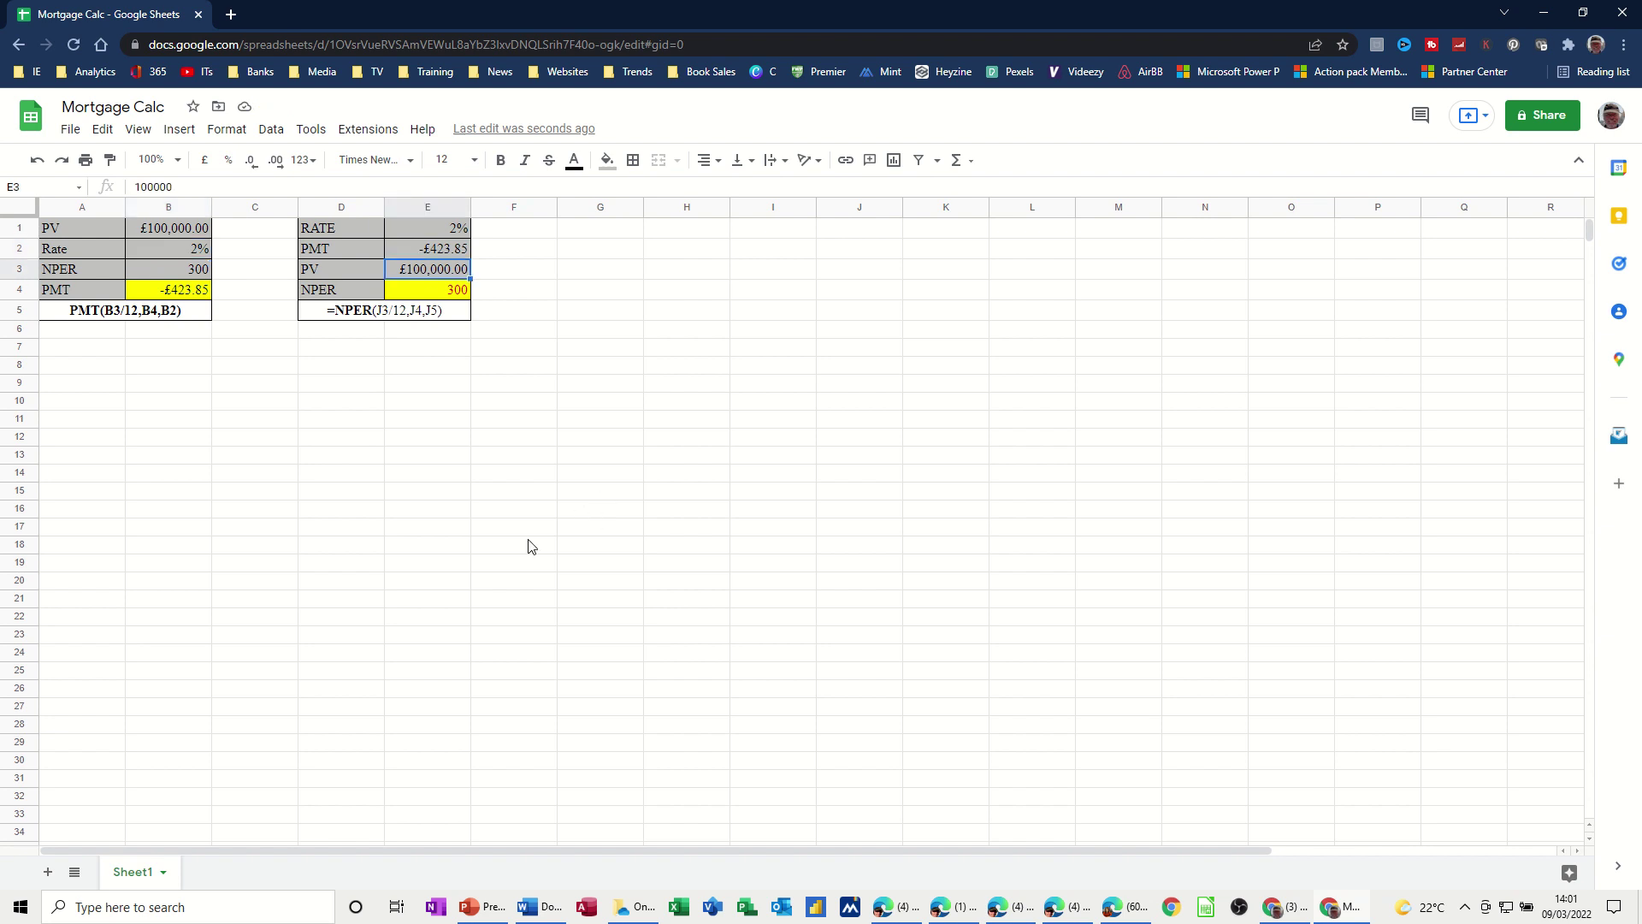
pyautogui.write('50000')
pyautogui.press('Return')
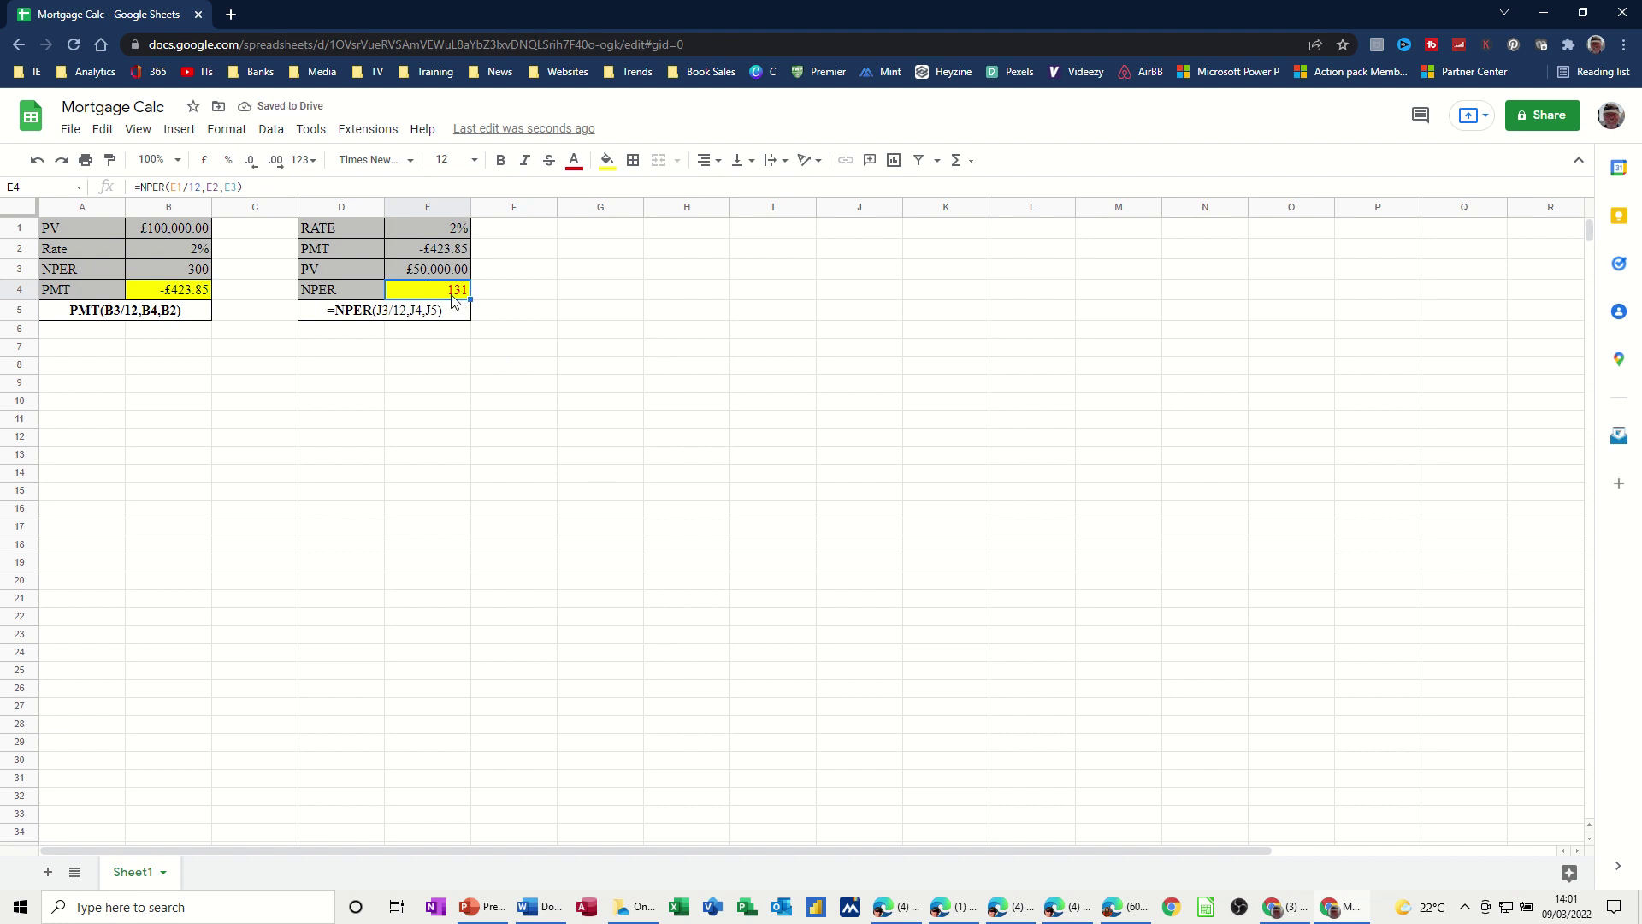
# - Set the present value in E3 of the NPER table to 200000
pyautogui.click(429, 274)
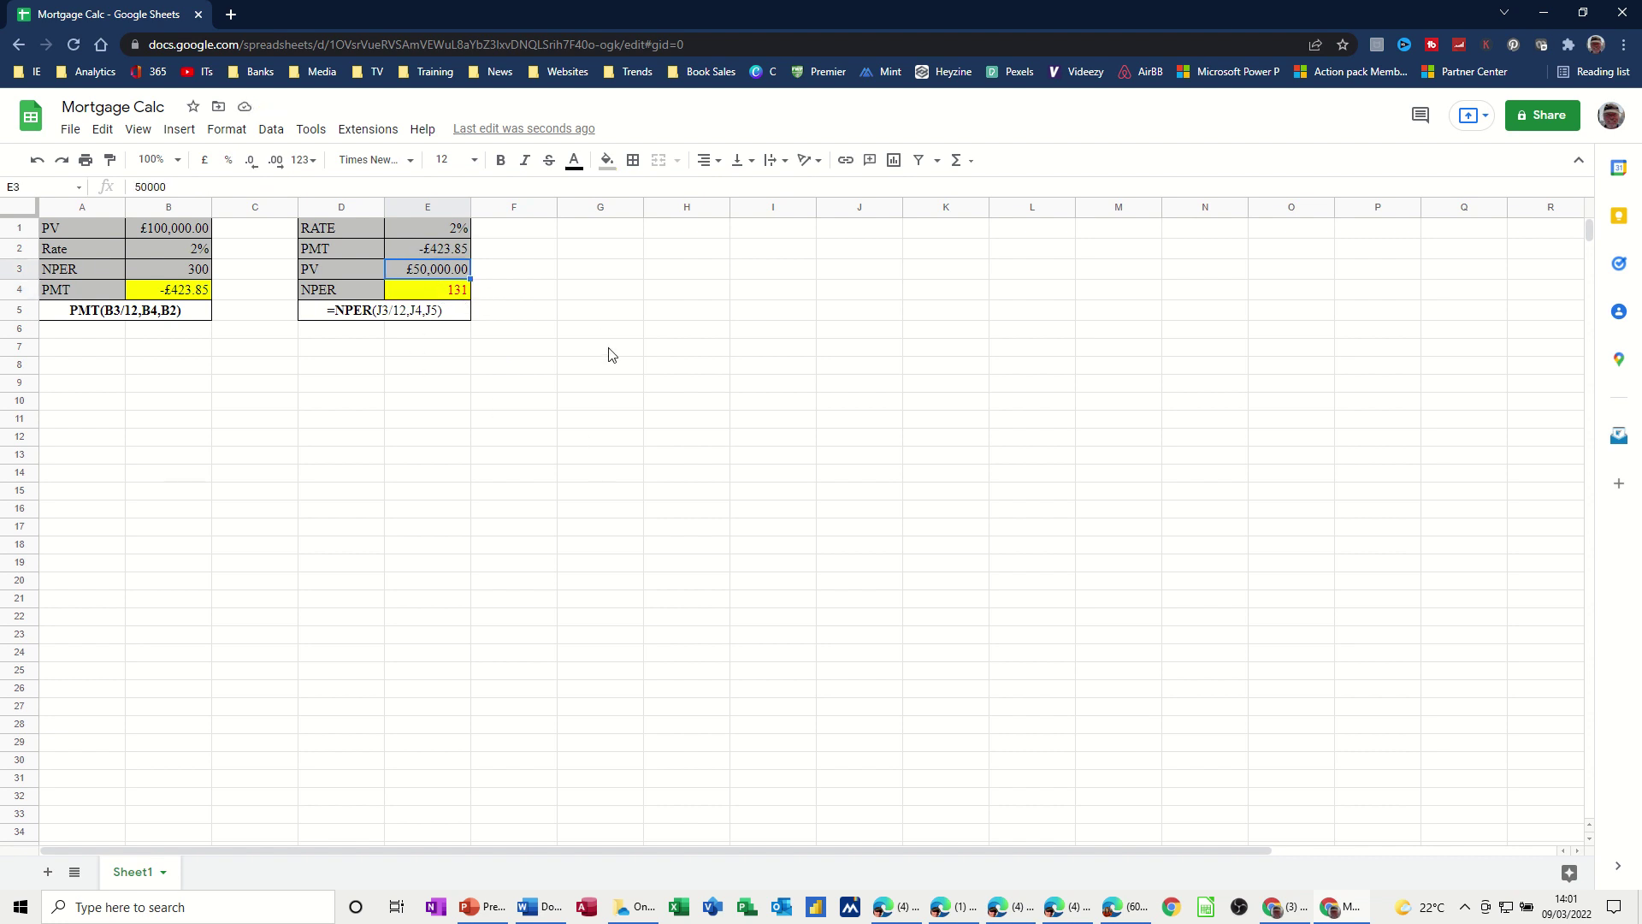
pyautogui.write('2000000')
pyautogui.press('Return')
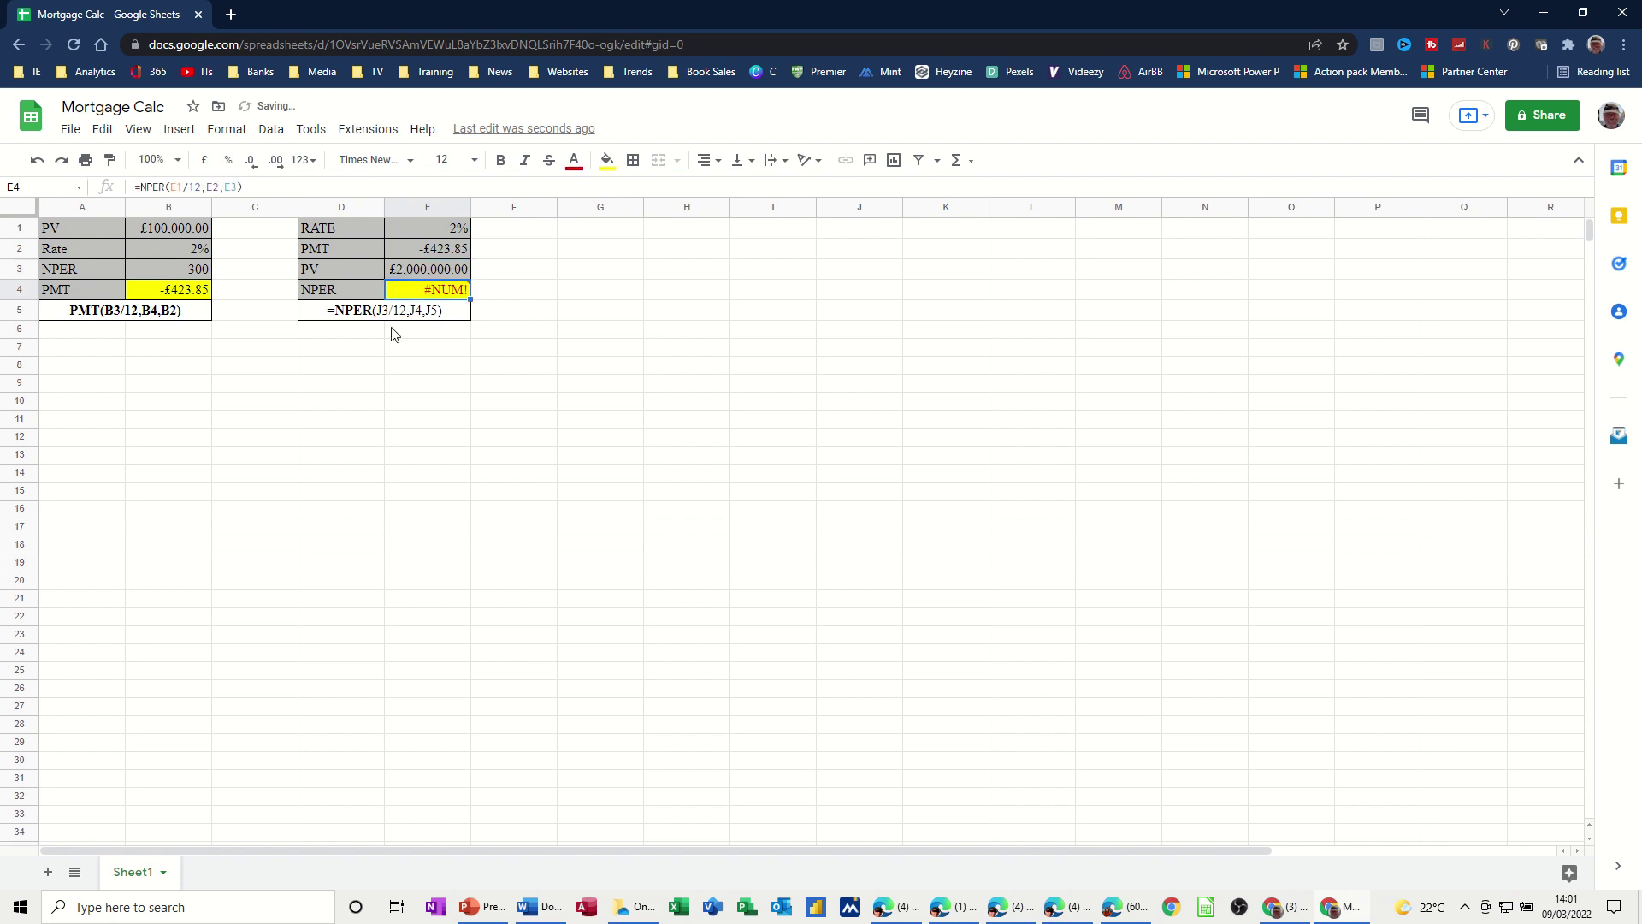
pyautogui.click(411, 273)
pyautogui.click(196, 191)
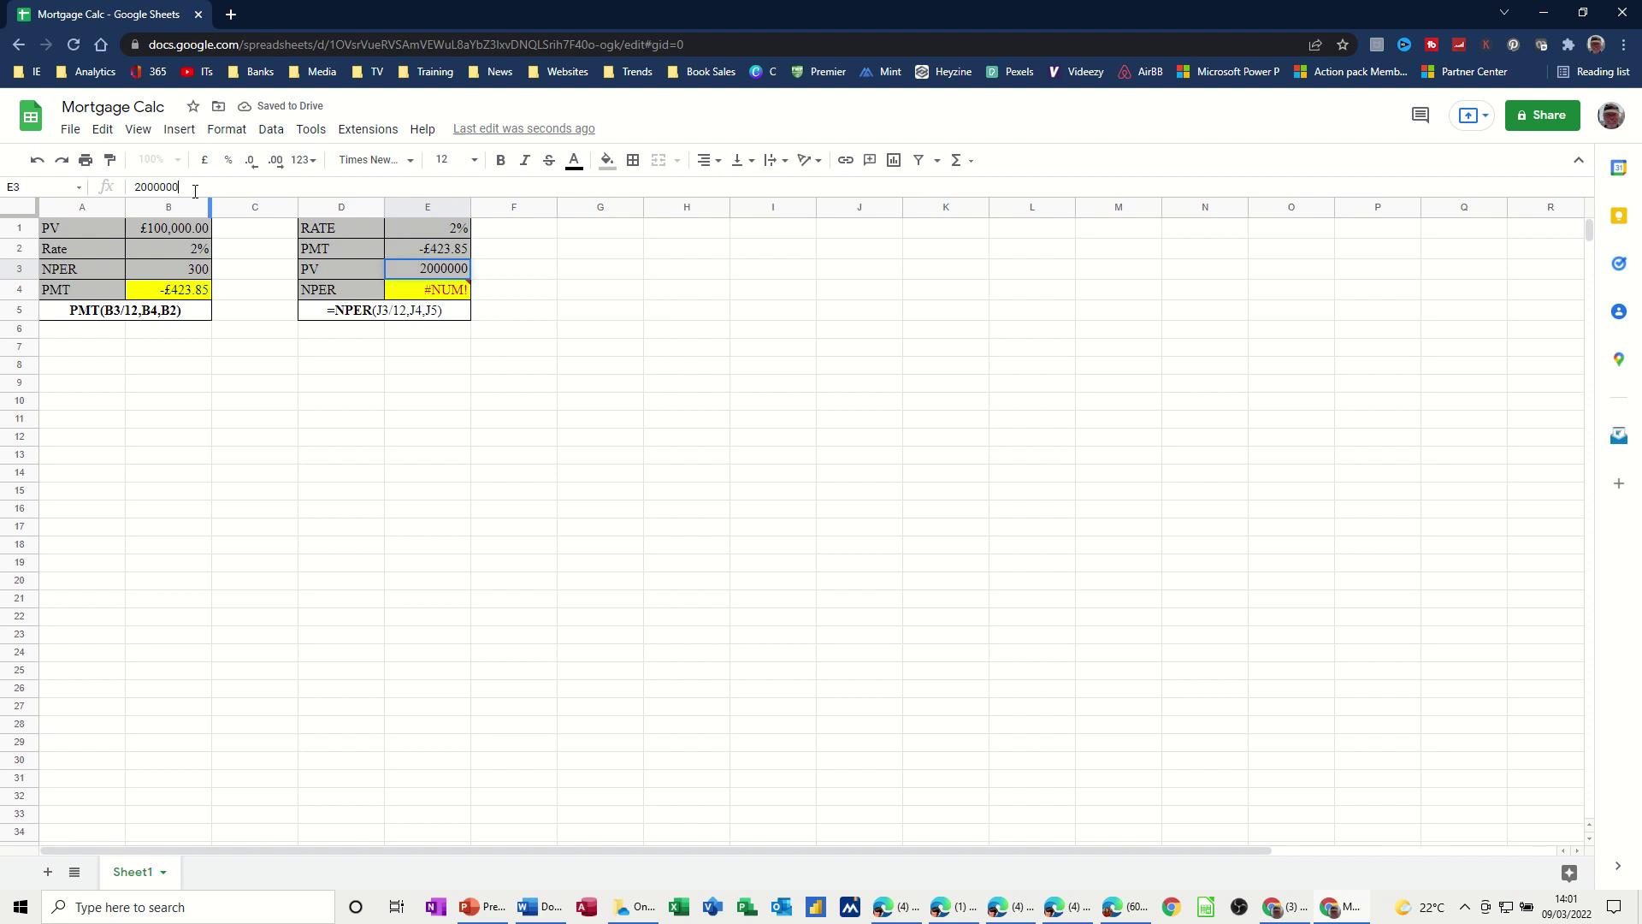
pyautogui.press('BackSpace')
pyautogui.press('Return')
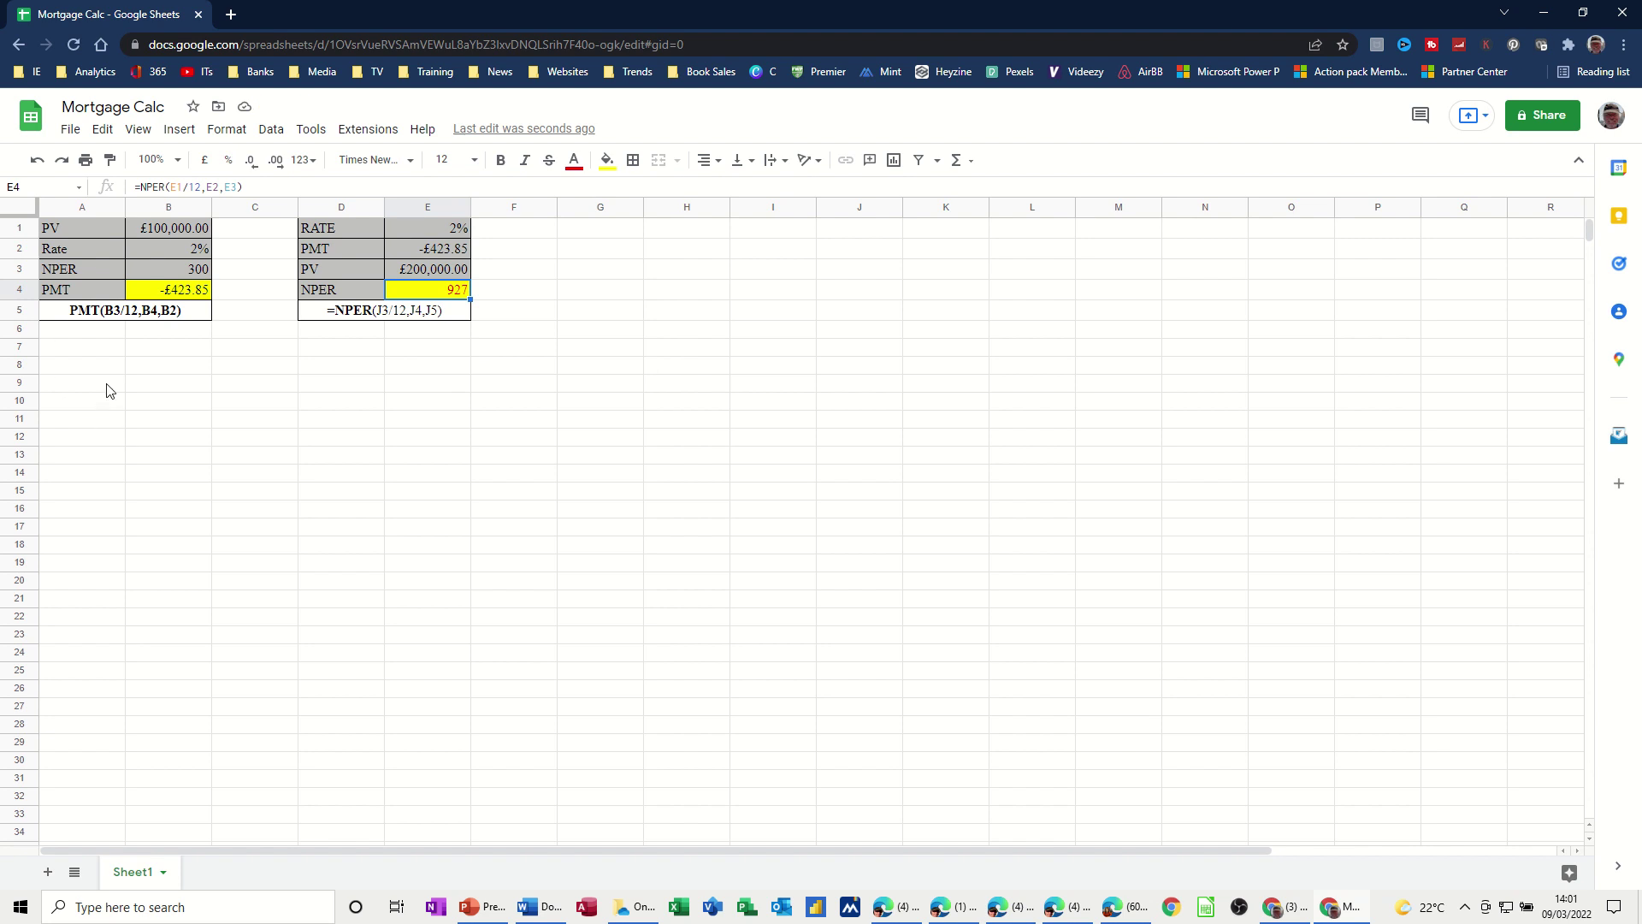
# - Copy the PV, Rate, NPER and PMT labels from A1:A4 to the range starting at A8
pyautogui.moveTo(69, 228); pyautogui.dragTo(68, 295)
pyautogui.hotkey('ctrl', 'c')
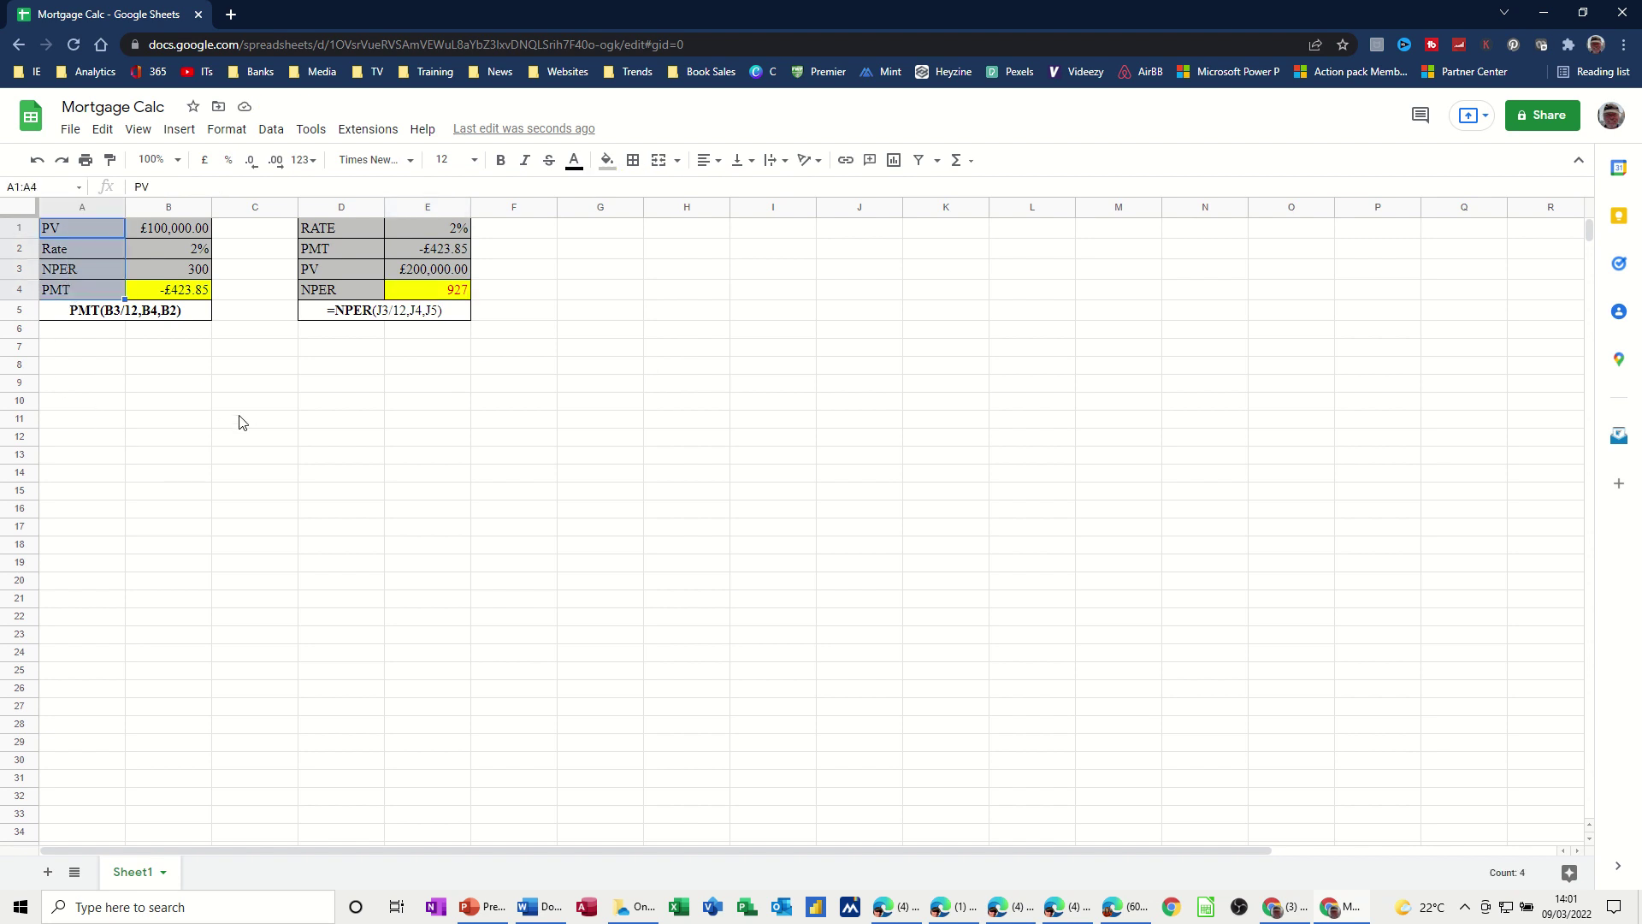
pyautogui.click(96, 374)
pyautogui.hotkey('ctrl', 'v')
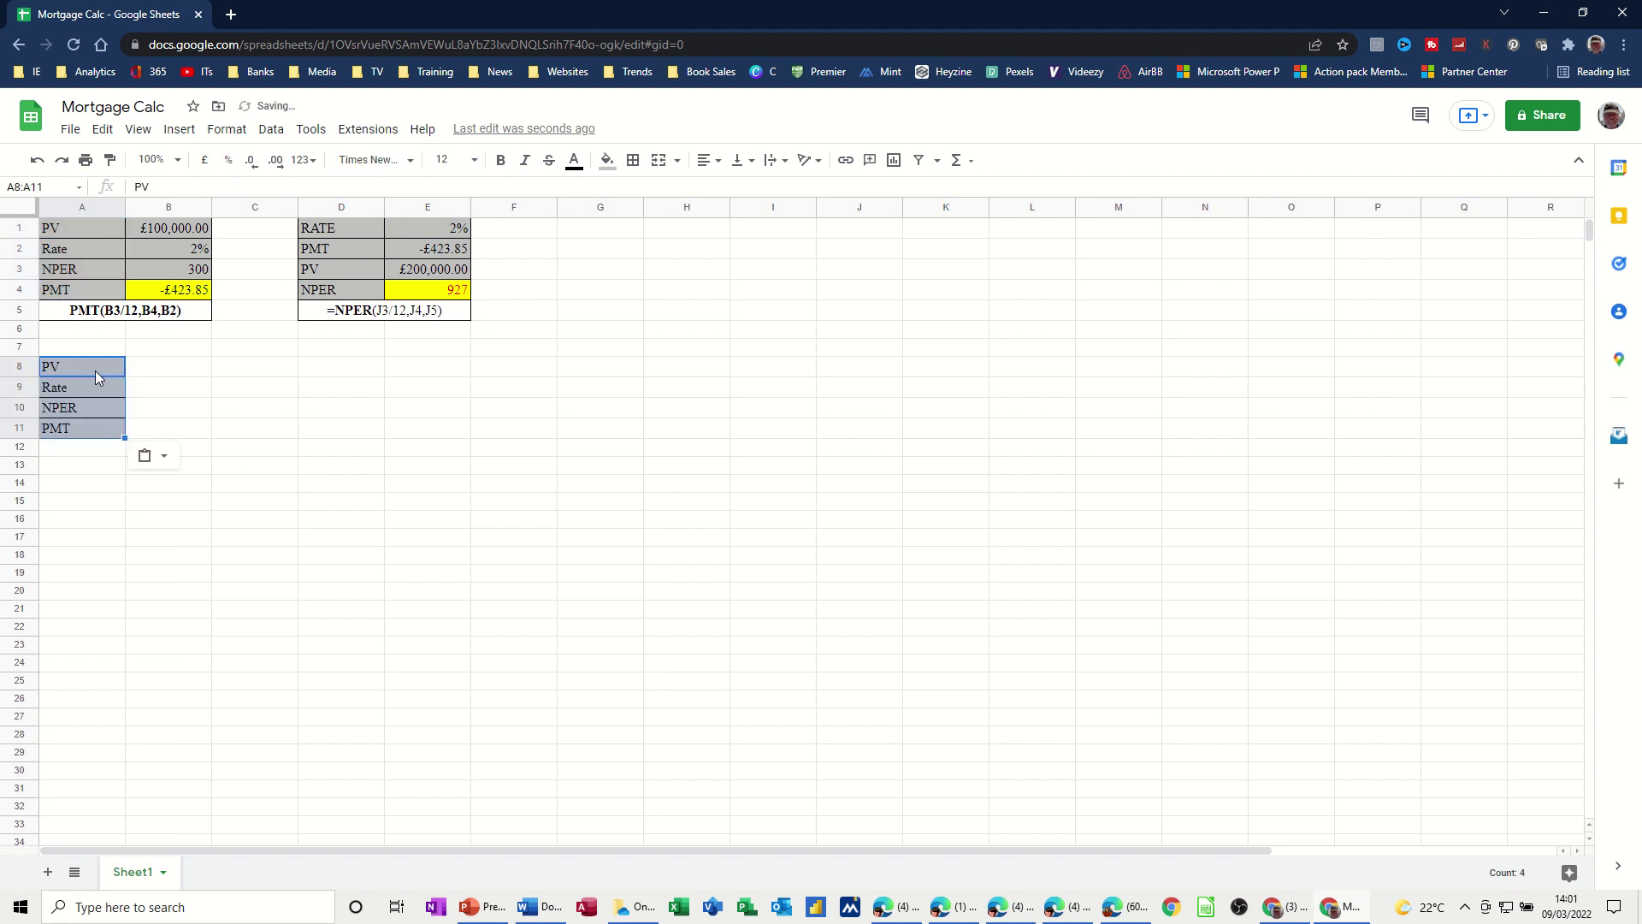
# - Fill B8:B10 with a PV of 100000, a rate of 2% and an NPER of 300, formatting the PV as pounds currency
pyautogui.click(168, 374)
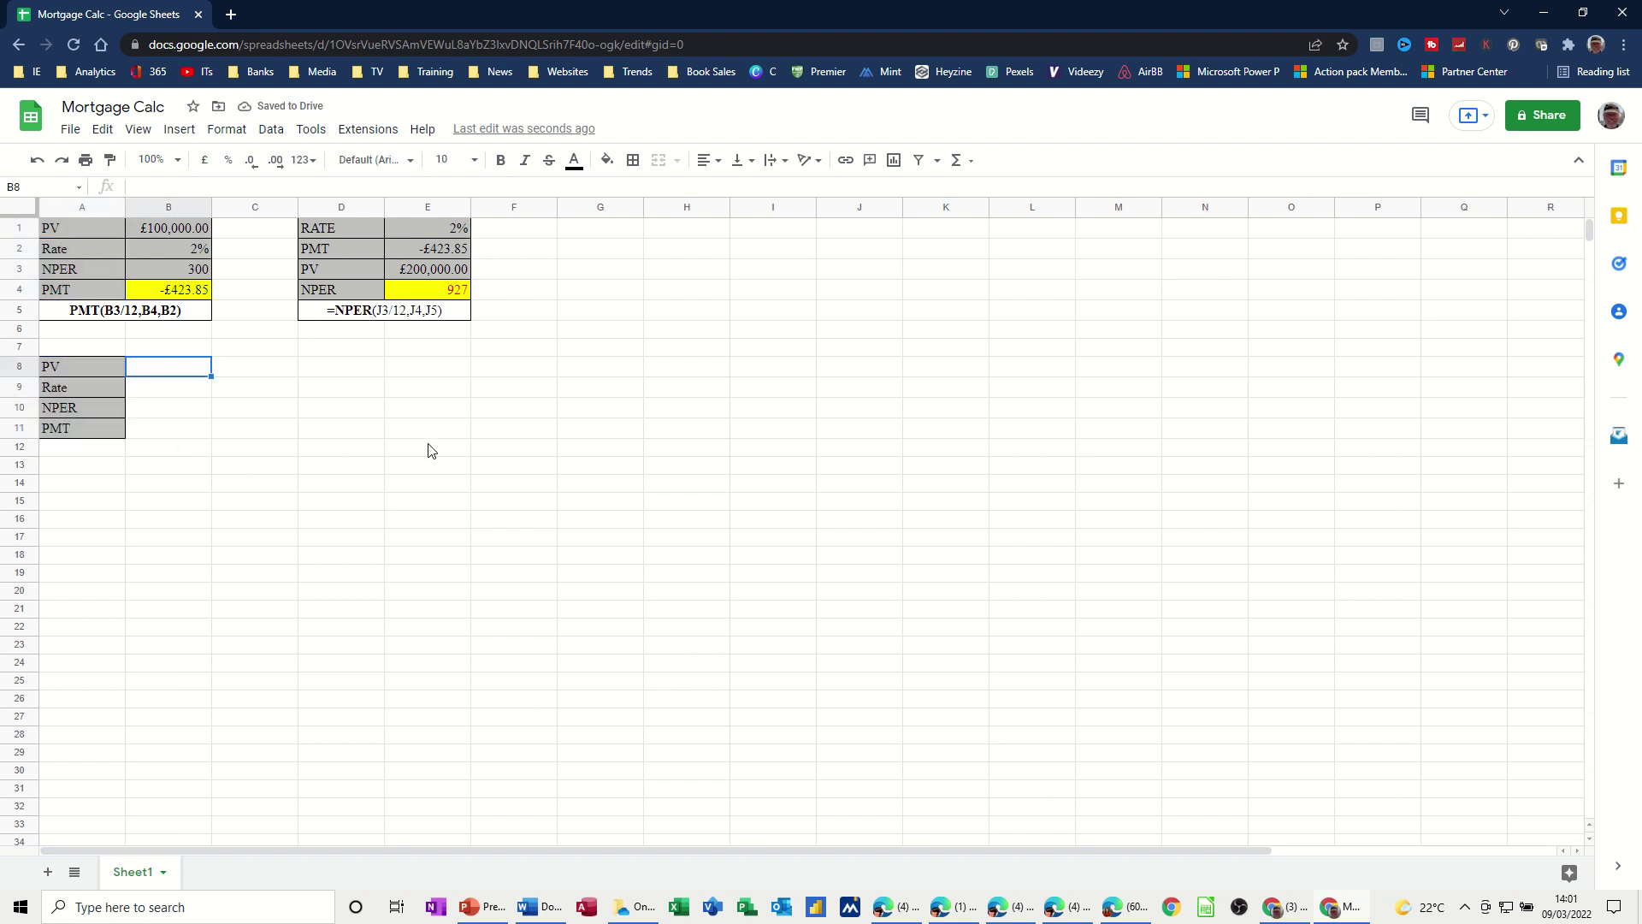
pyautogui.write('100000')
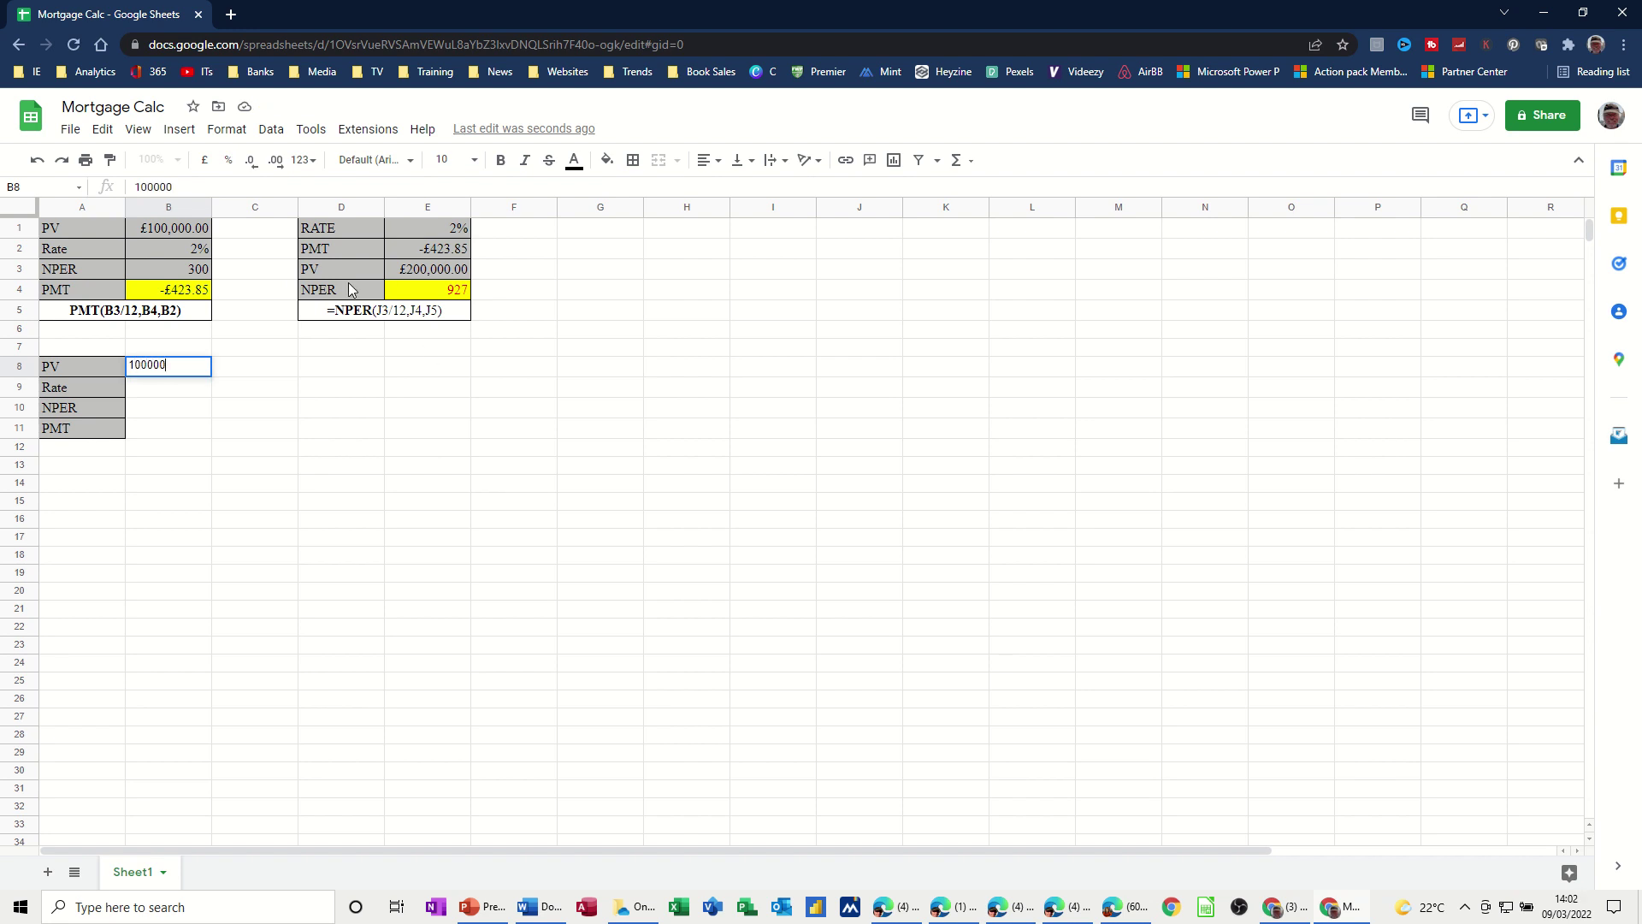
pyautogui.click(190, 388)
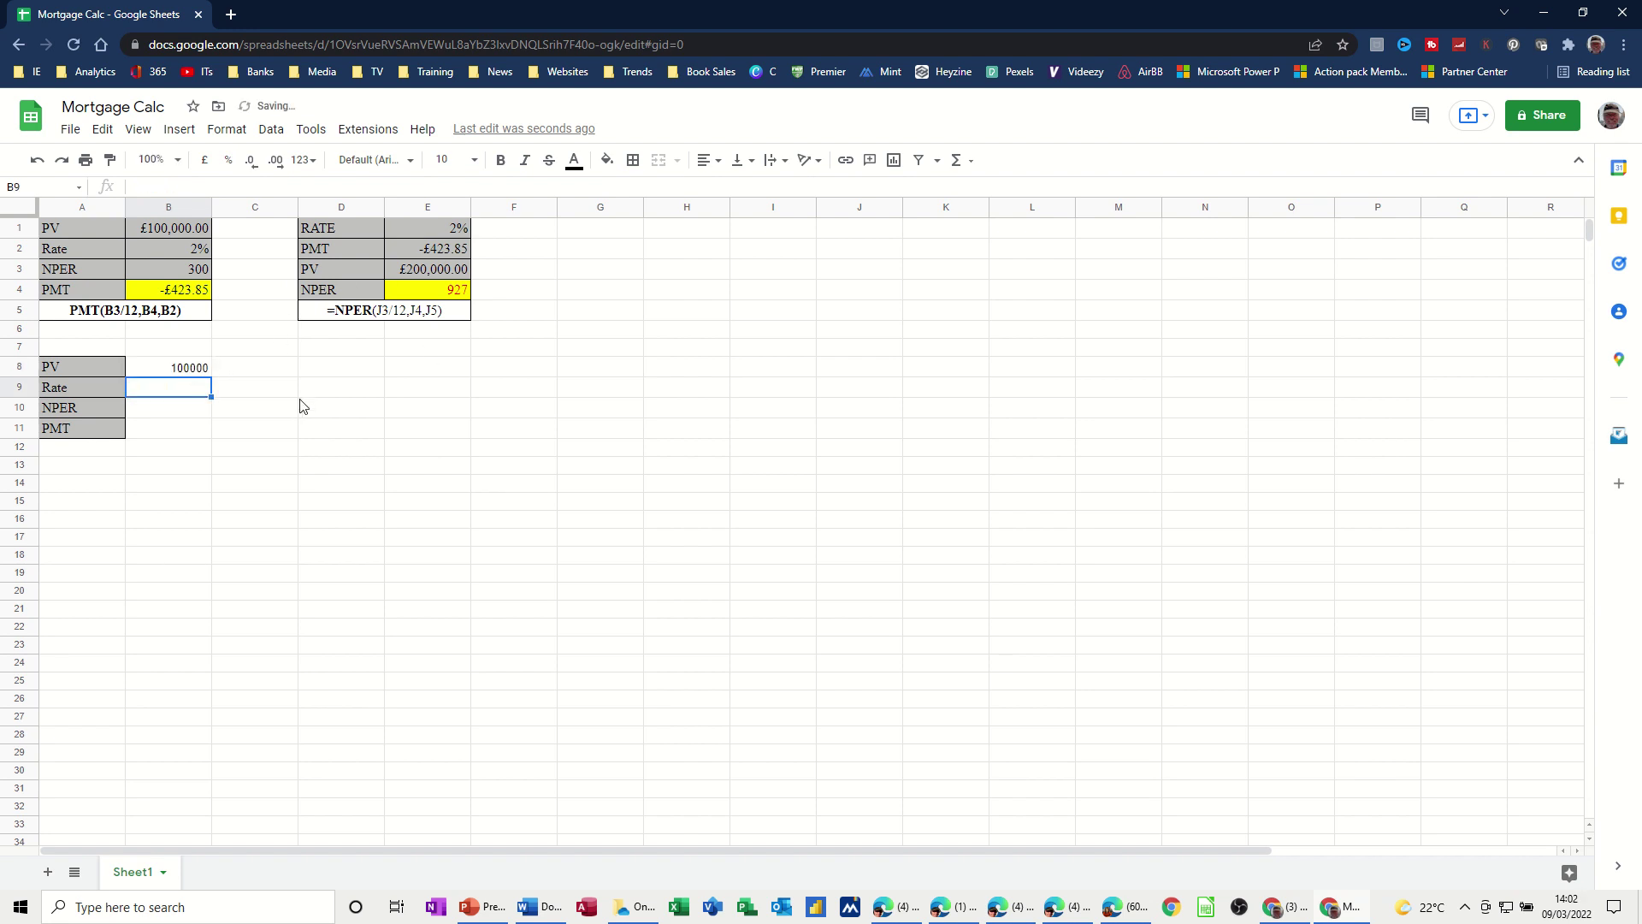
pyautogui.write('2%')
pyautogui.click(157, 415)
pyautogui.write('300')
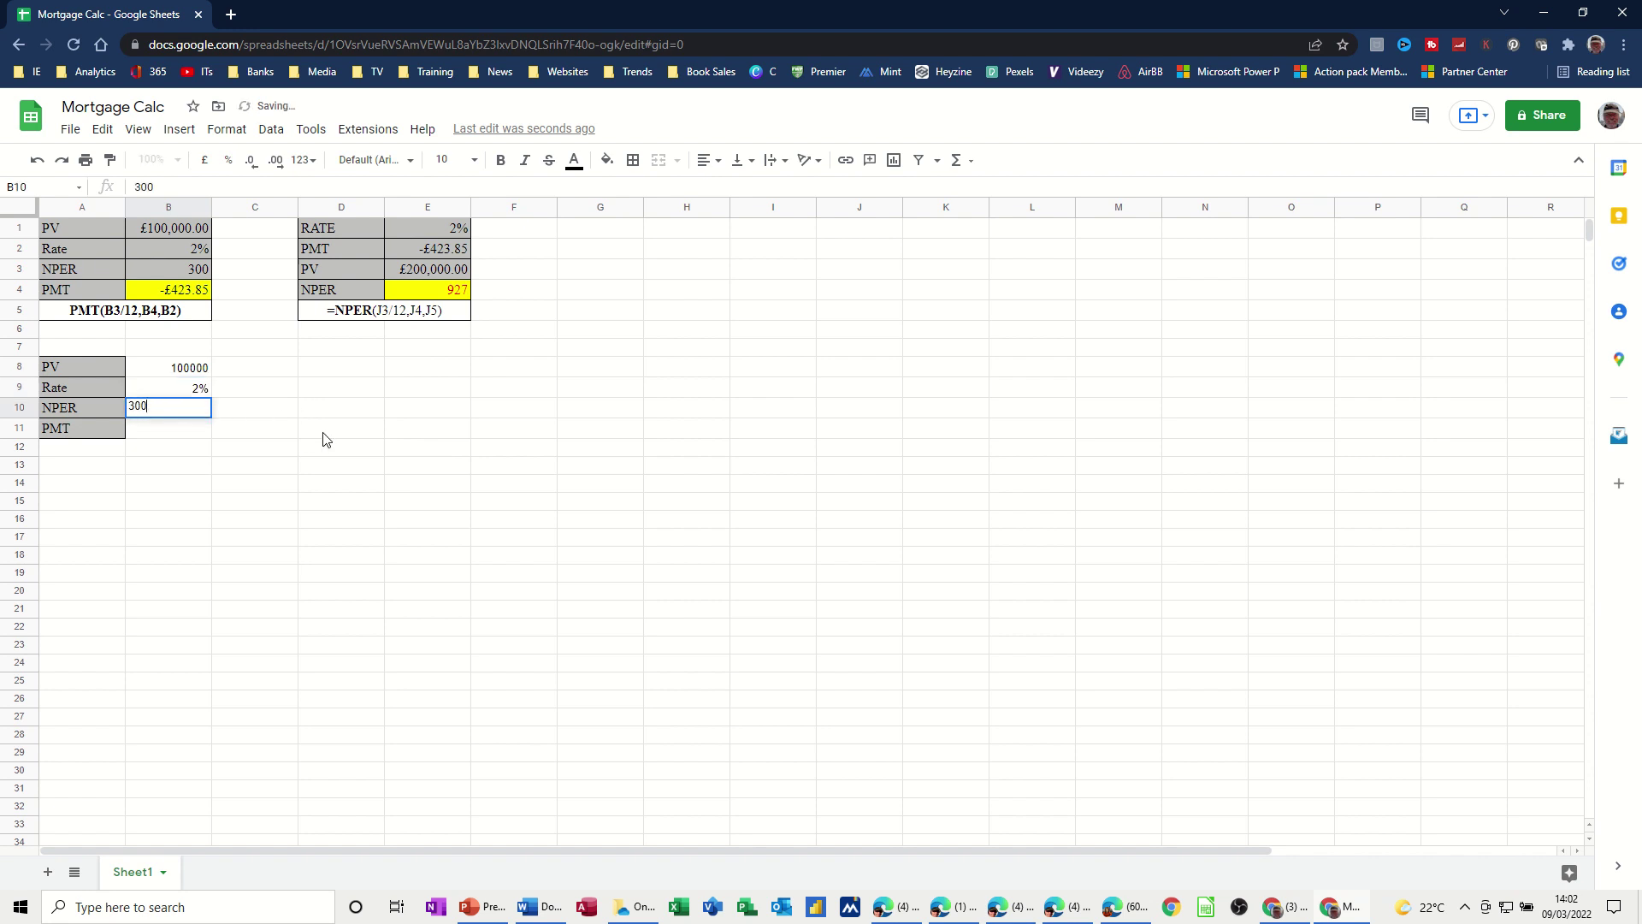
pyautogui.click(173, 434)
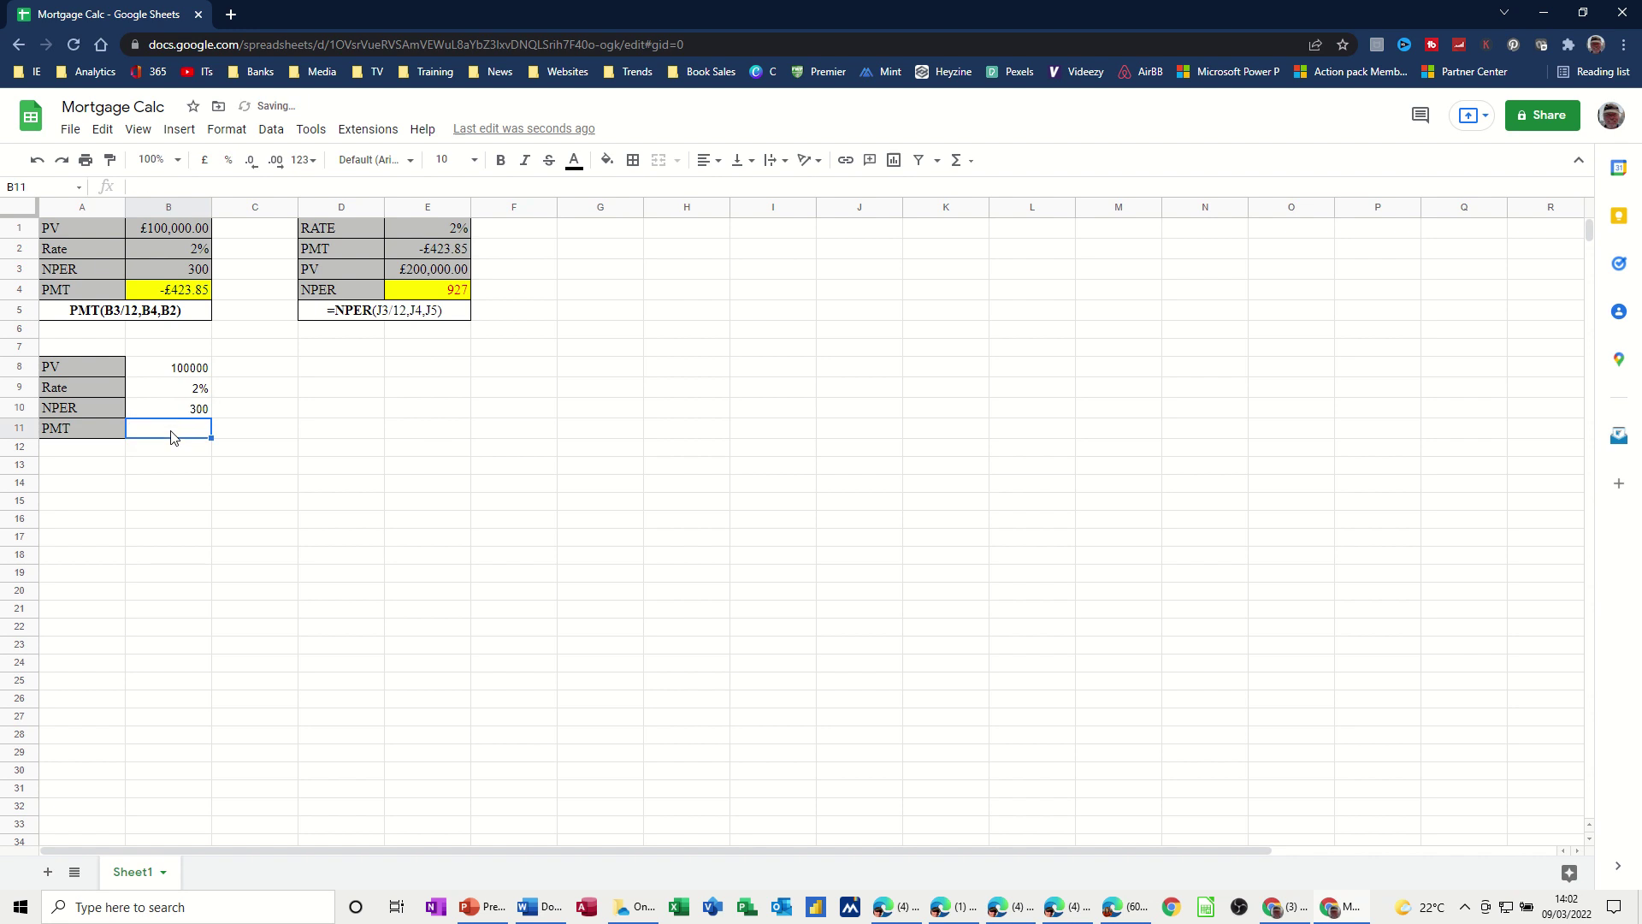
pyautogui.click(172, 369)
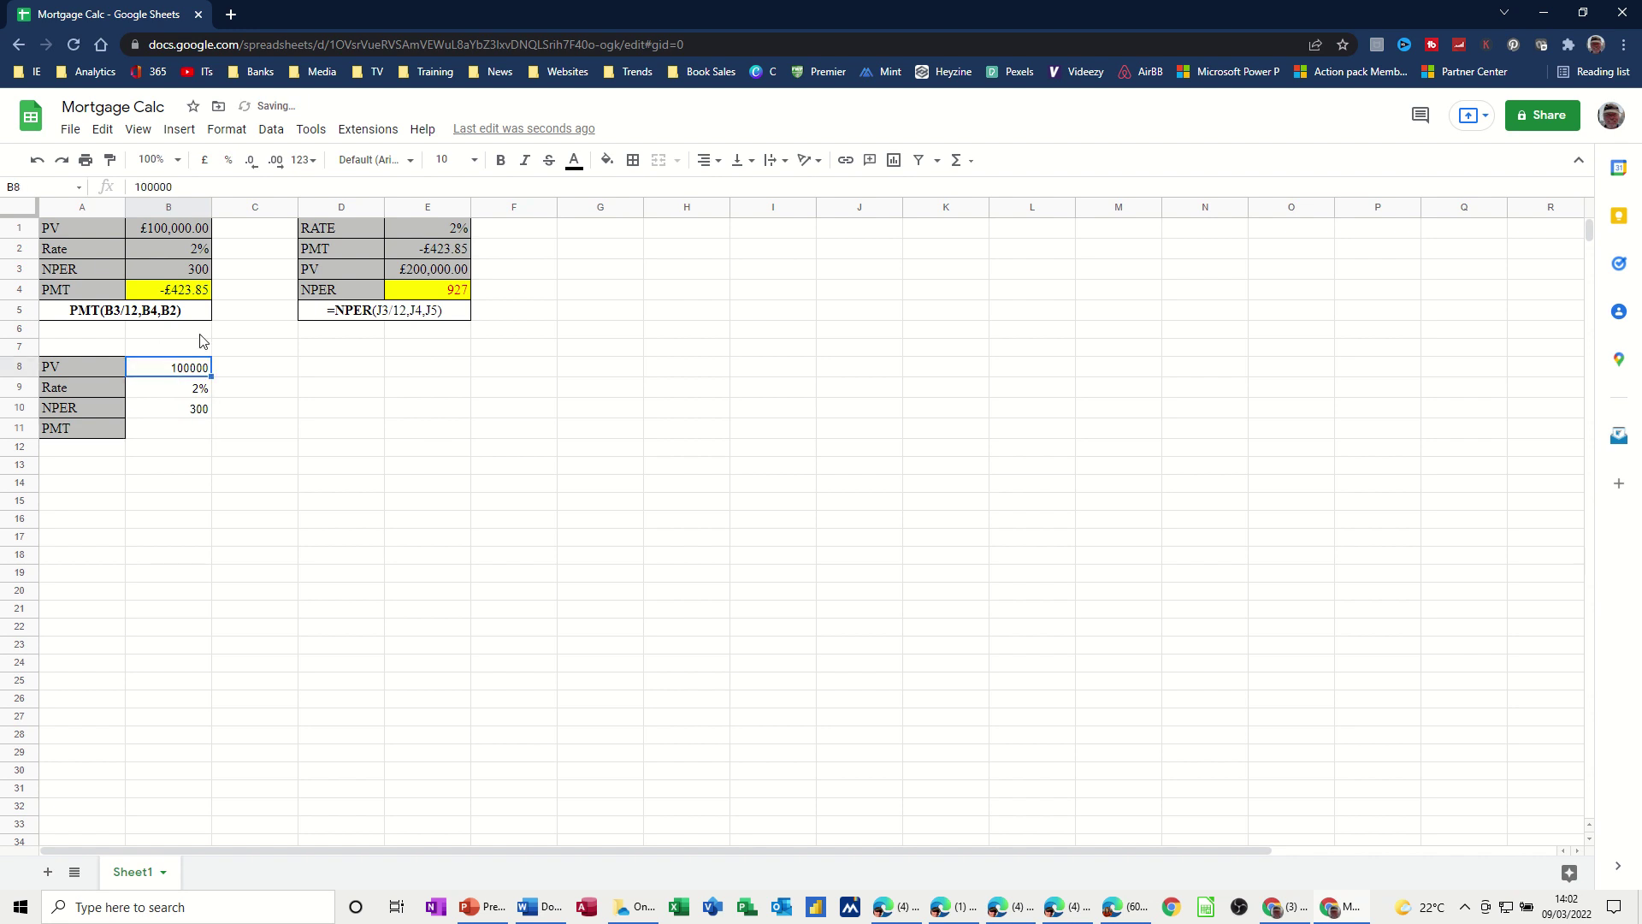
pyautogui.click(202, 167)
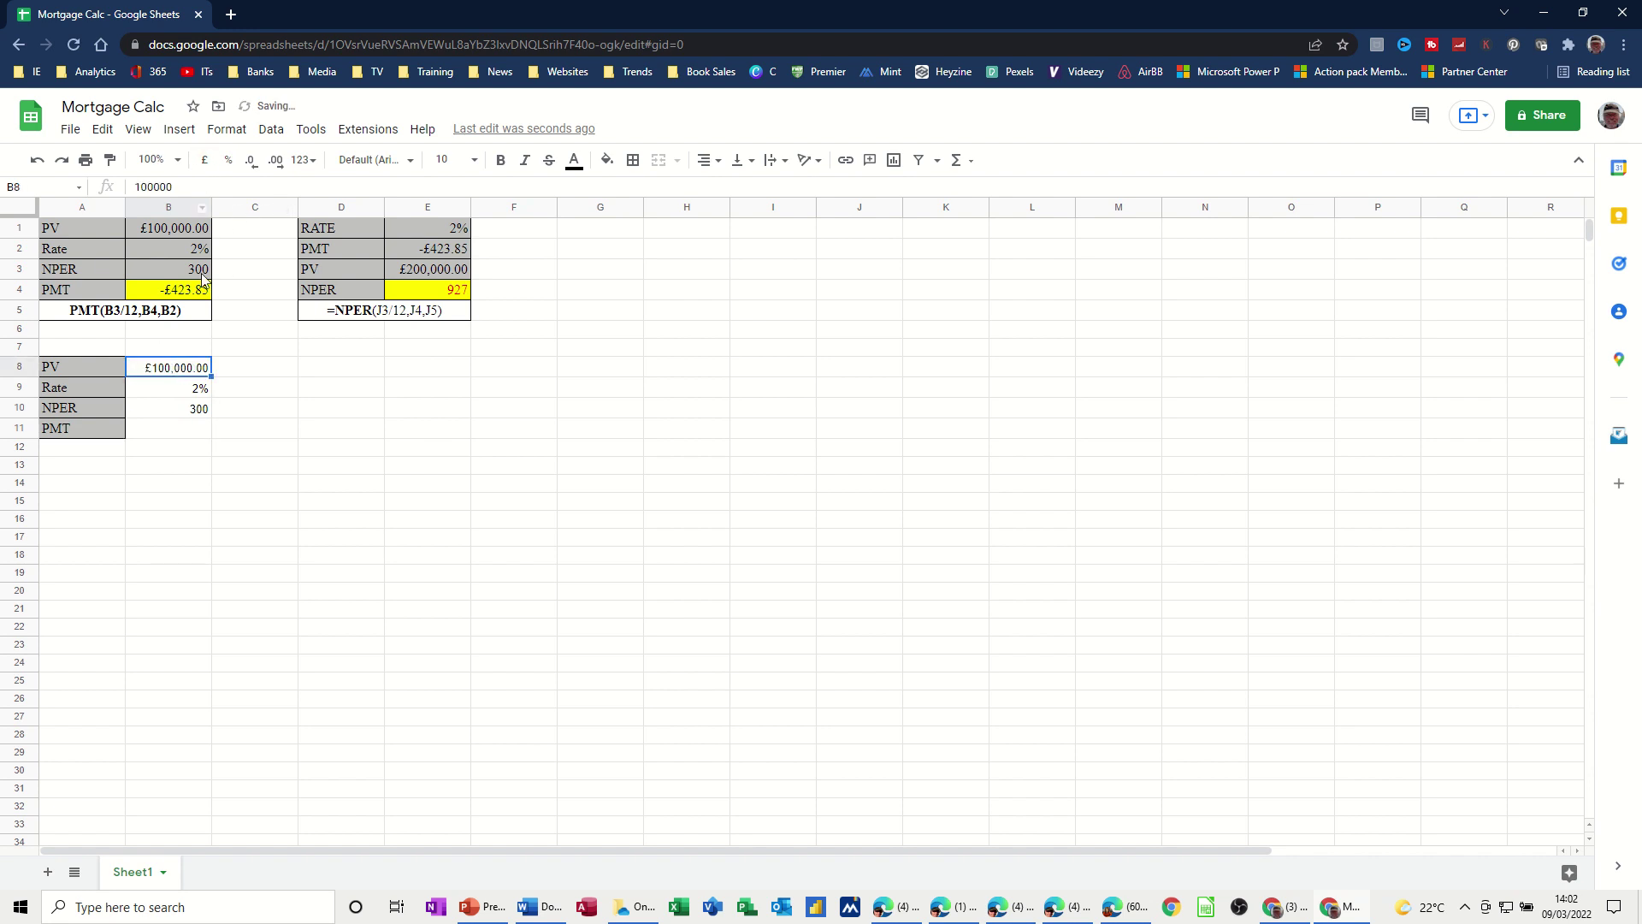
# - Calculate the monthly payment in B11 with the formula =PMT(B9/12,B10,B8)
pyautogui.click(174, 434)
pyautogui.write('=')
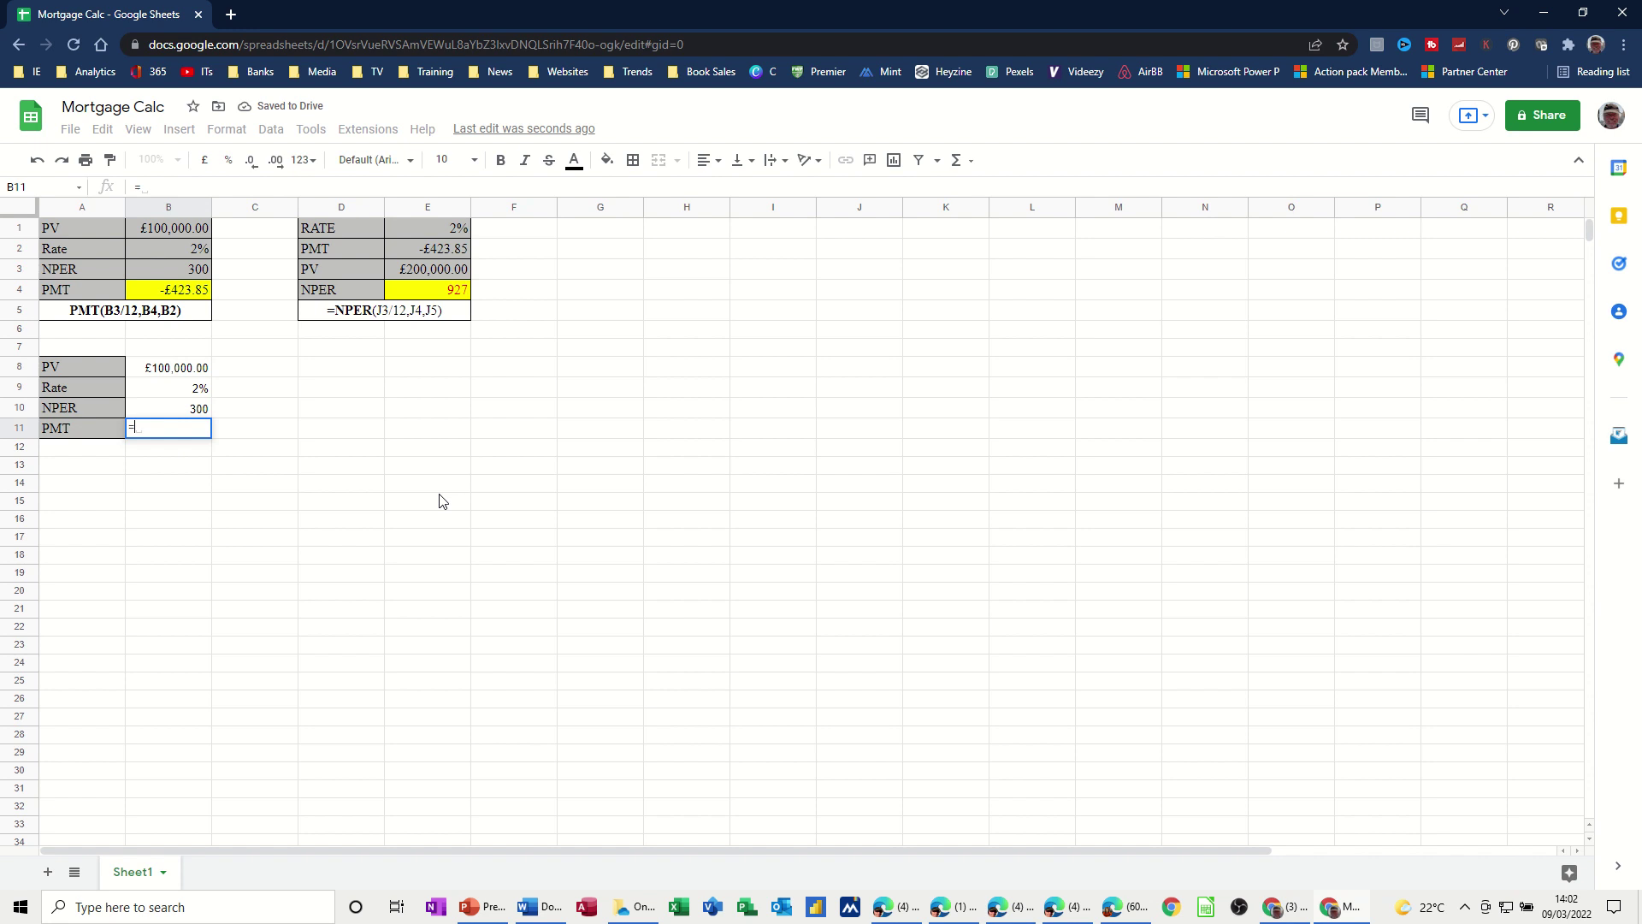
pyautogui.write('pmt')
pyautogui.write('(')
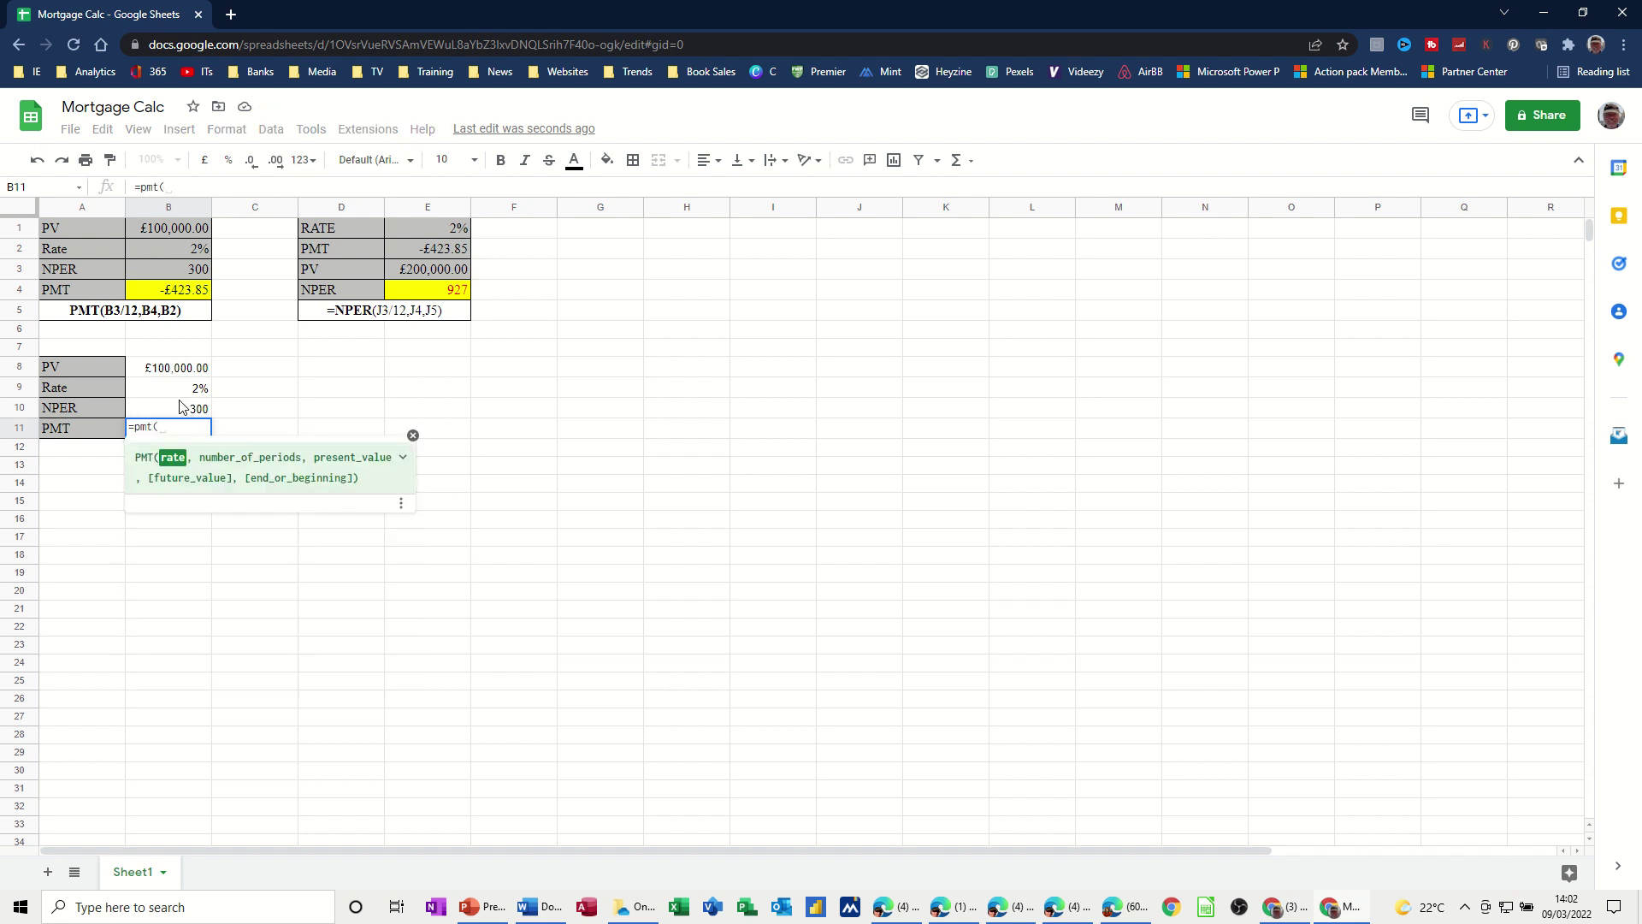
pyautogui.click(175, 398)
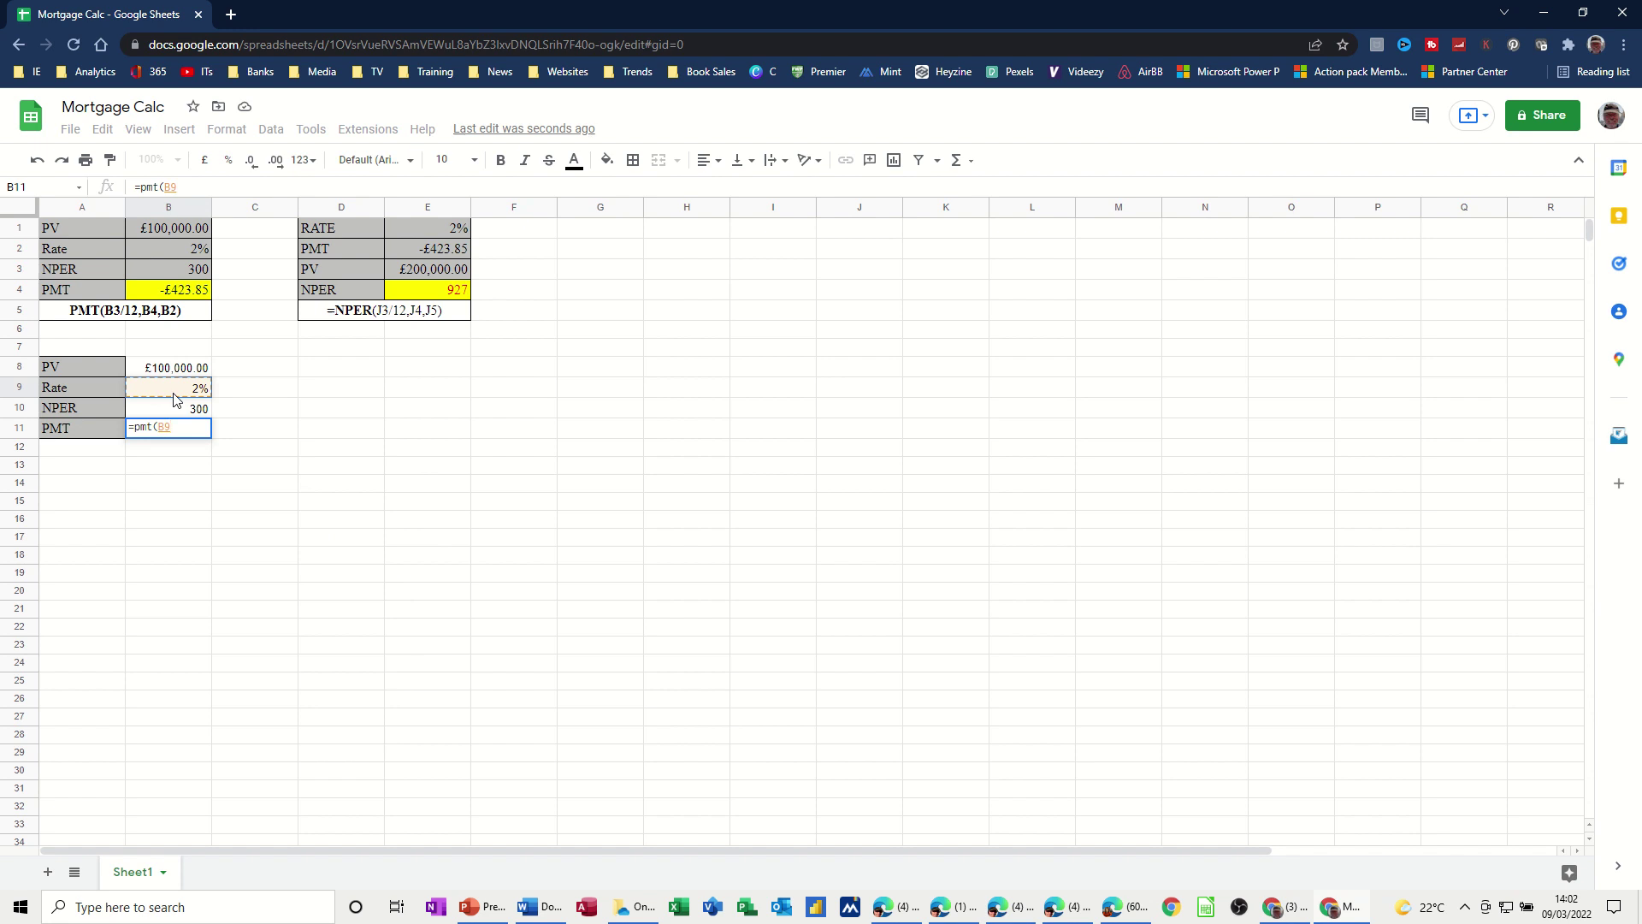
pyautogui.write('/12')
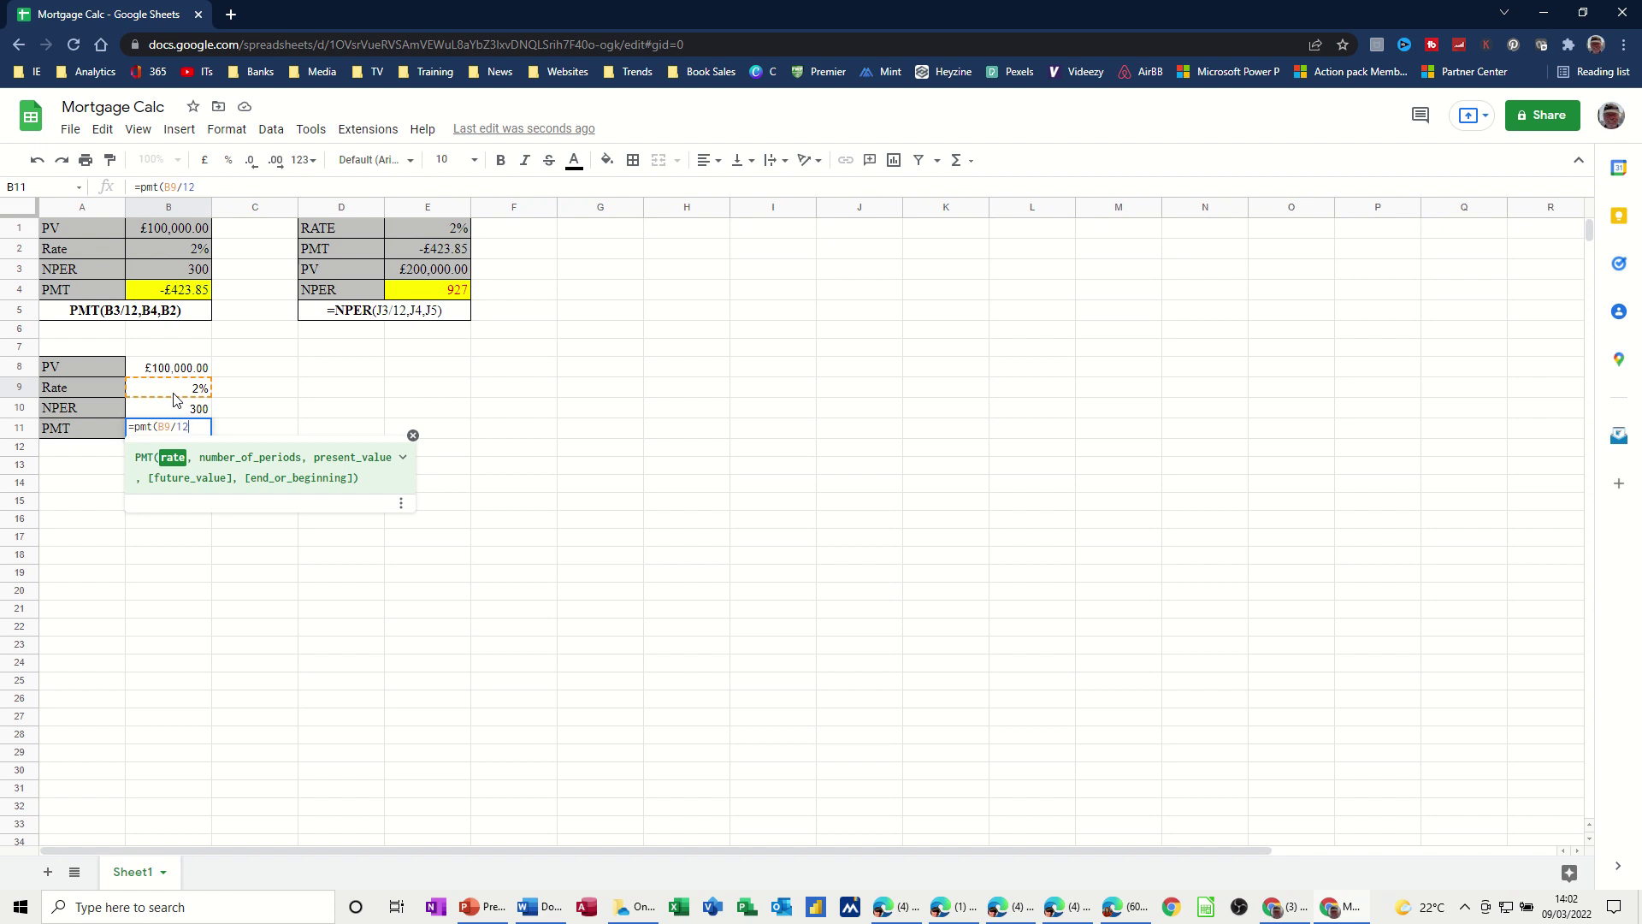
pyautogui.write(',')
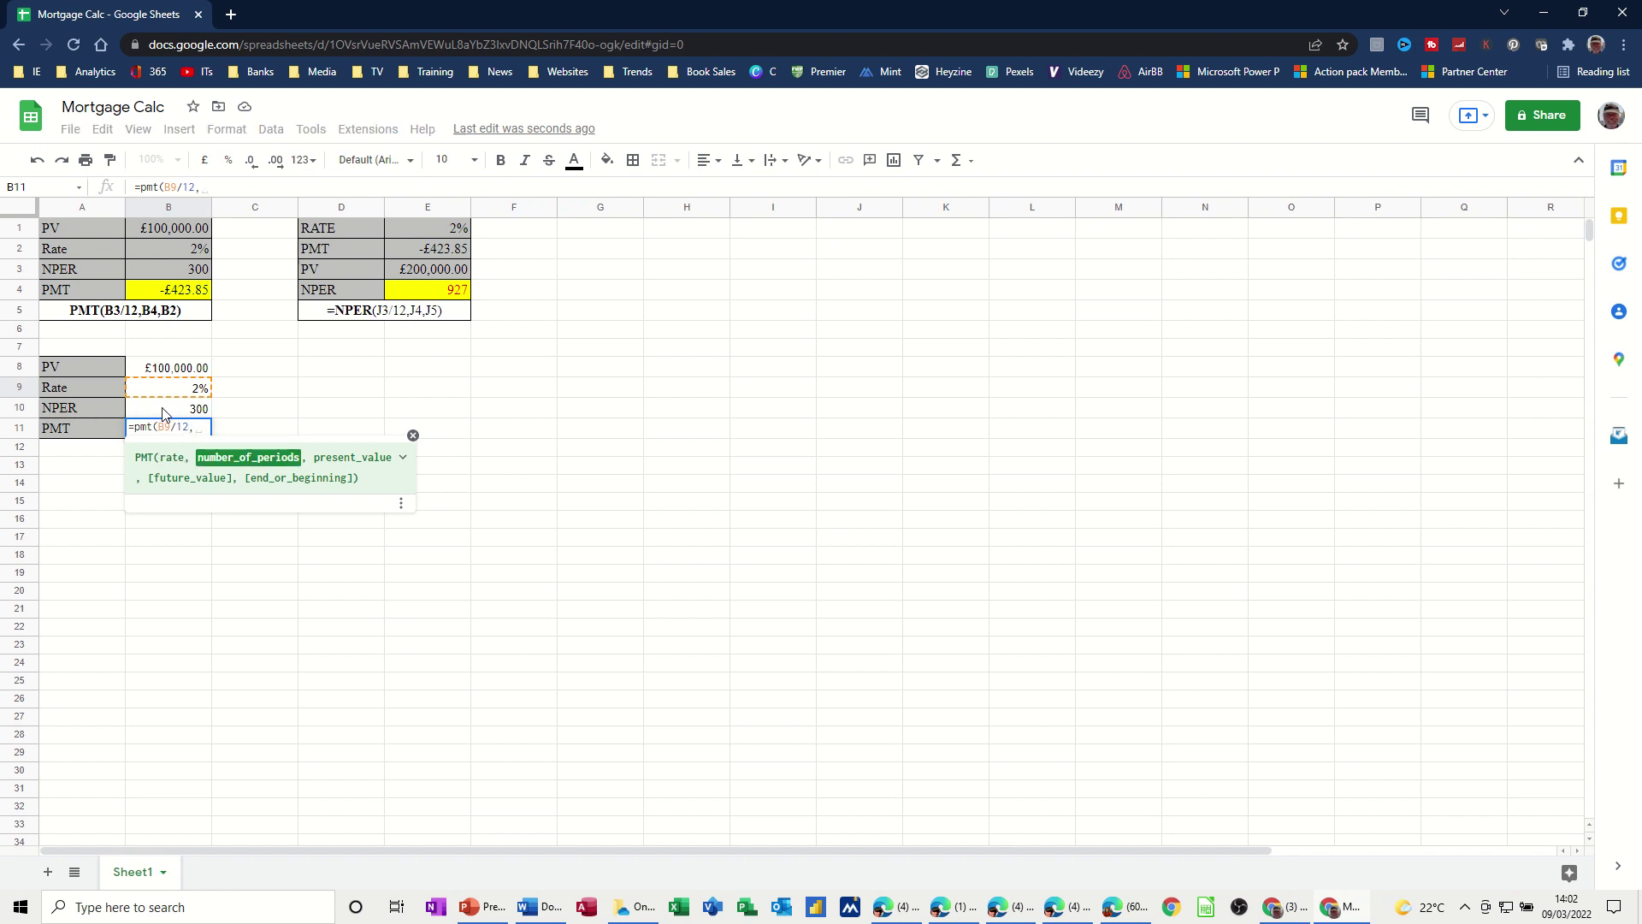
pyautogui.click(165, 413)
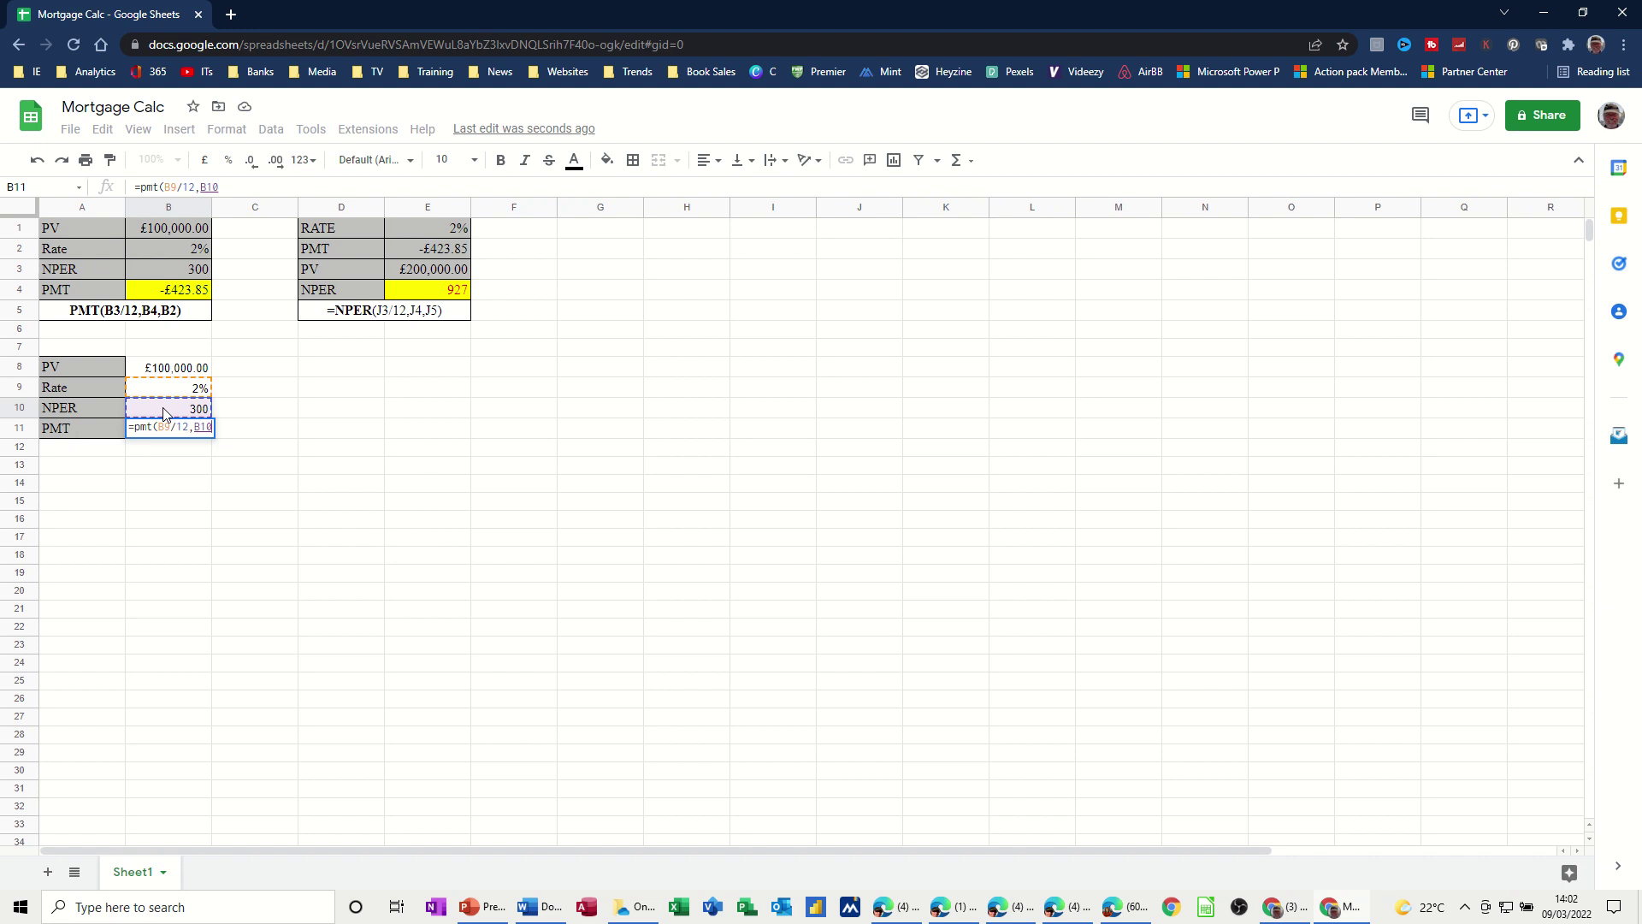
pyautogui.write(',')
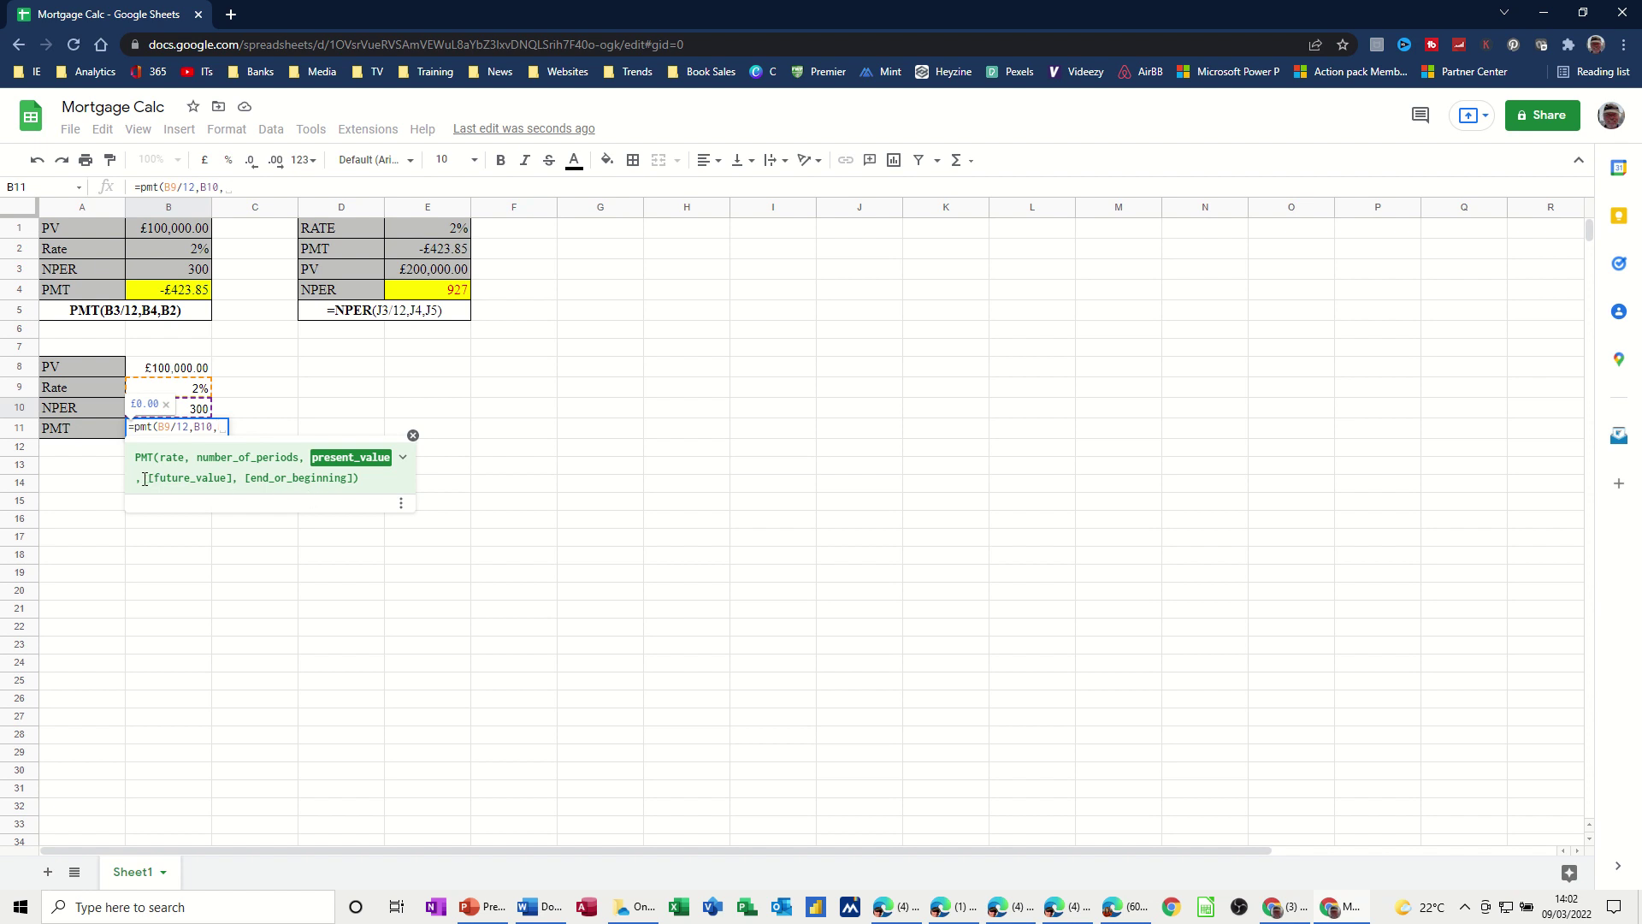
pyautogui.click(176, 374)
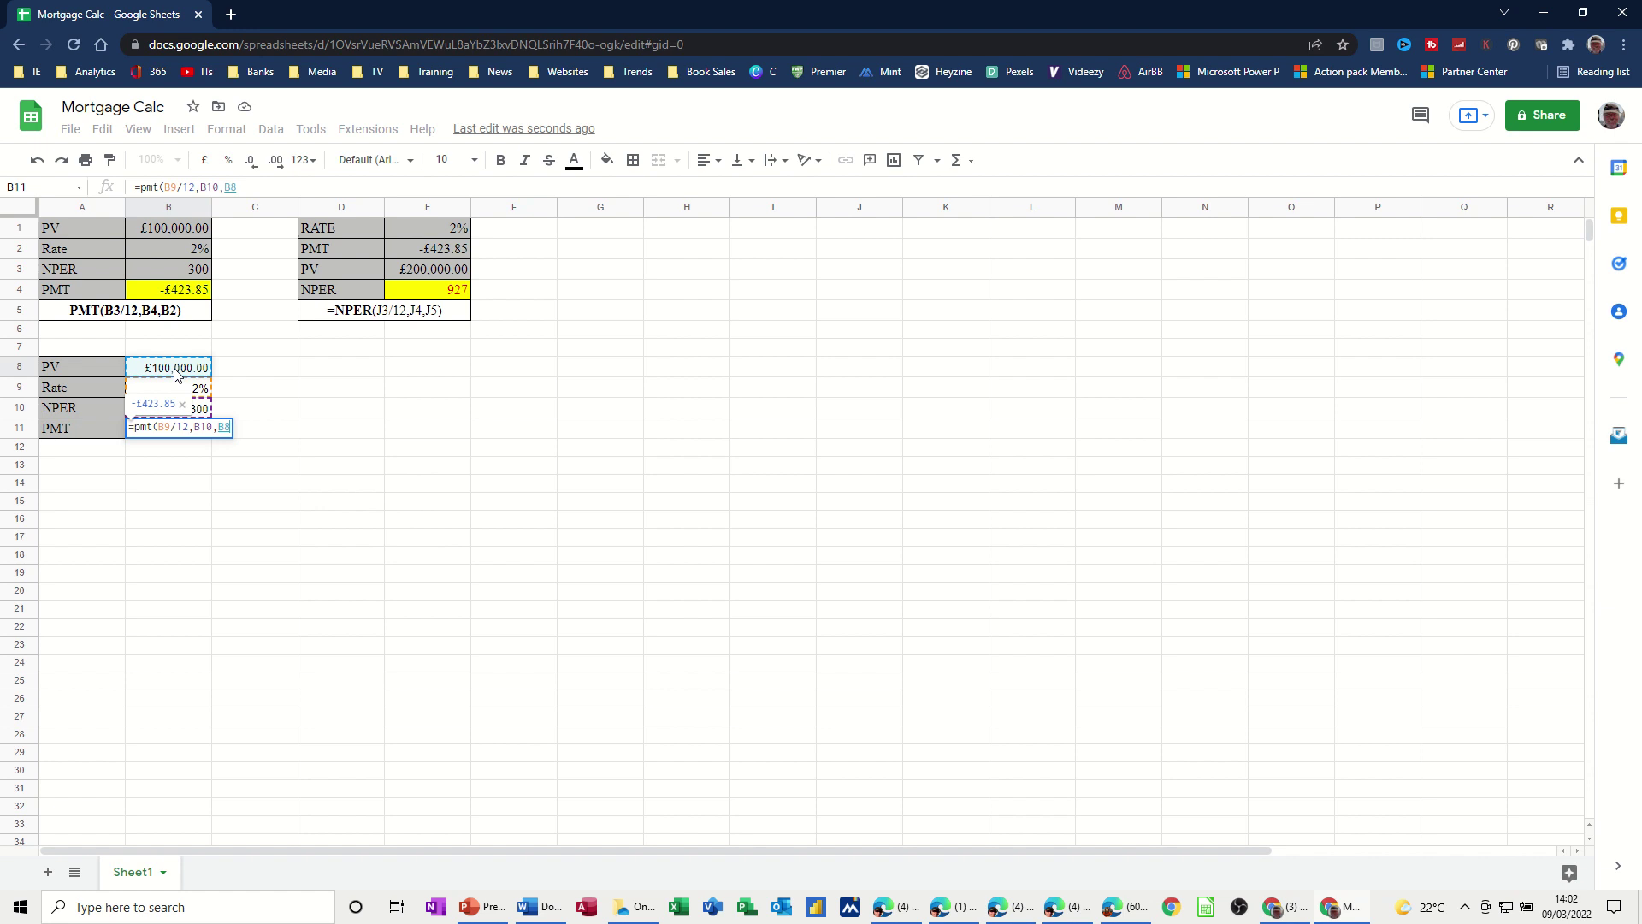
pyautogui.click(246, 190)
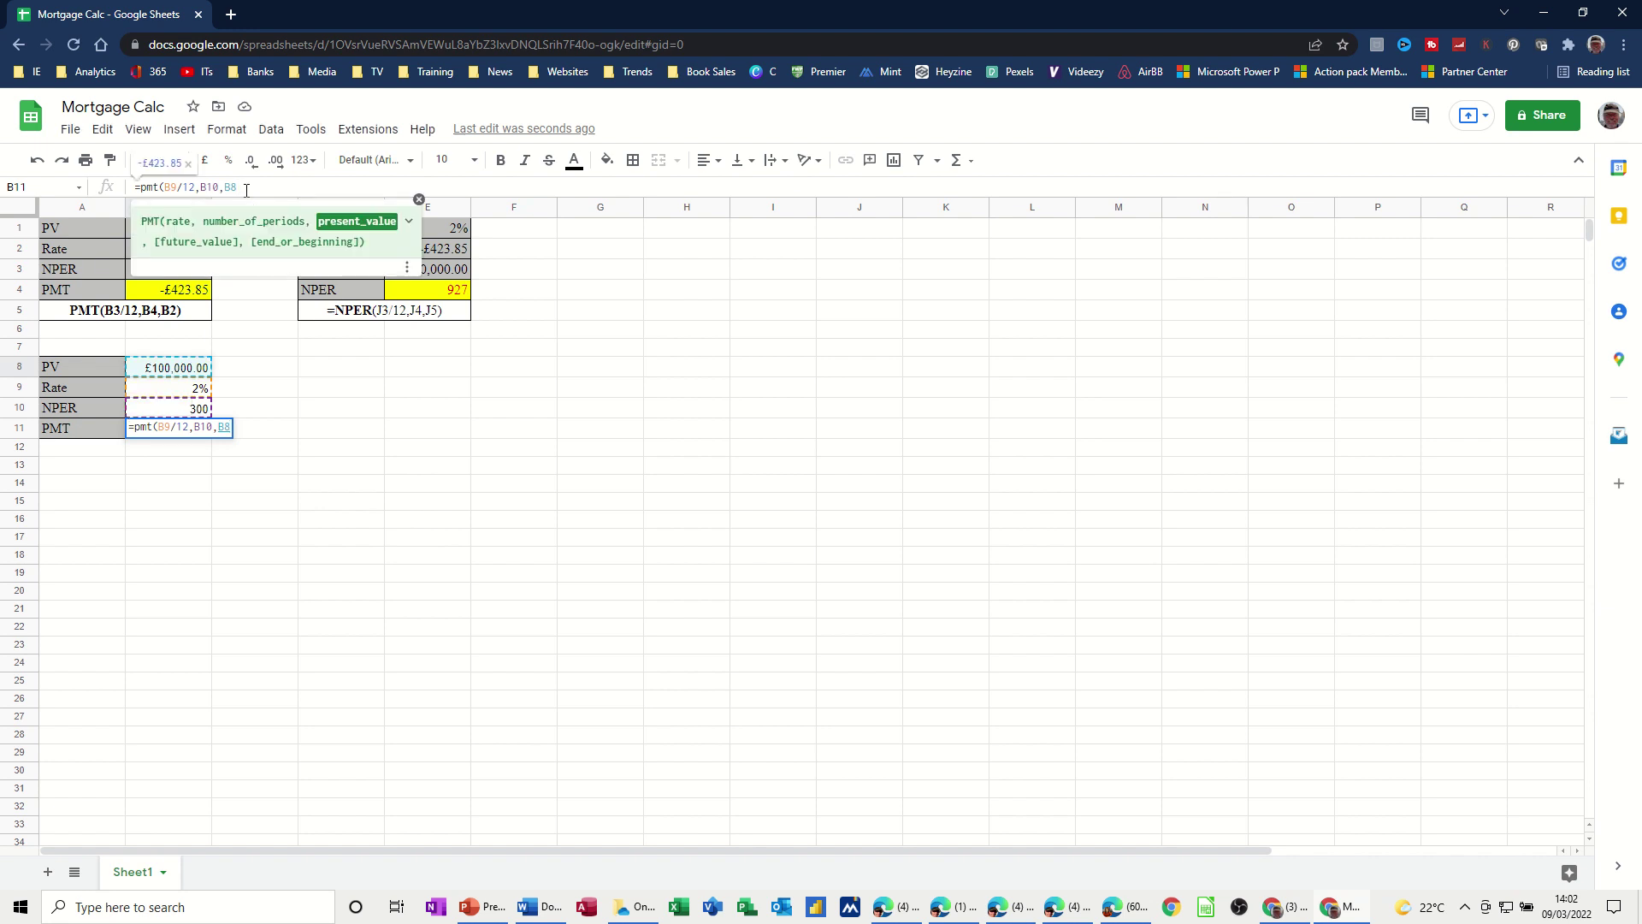
pyautogui.write(')')
pyautogui.press('Return')
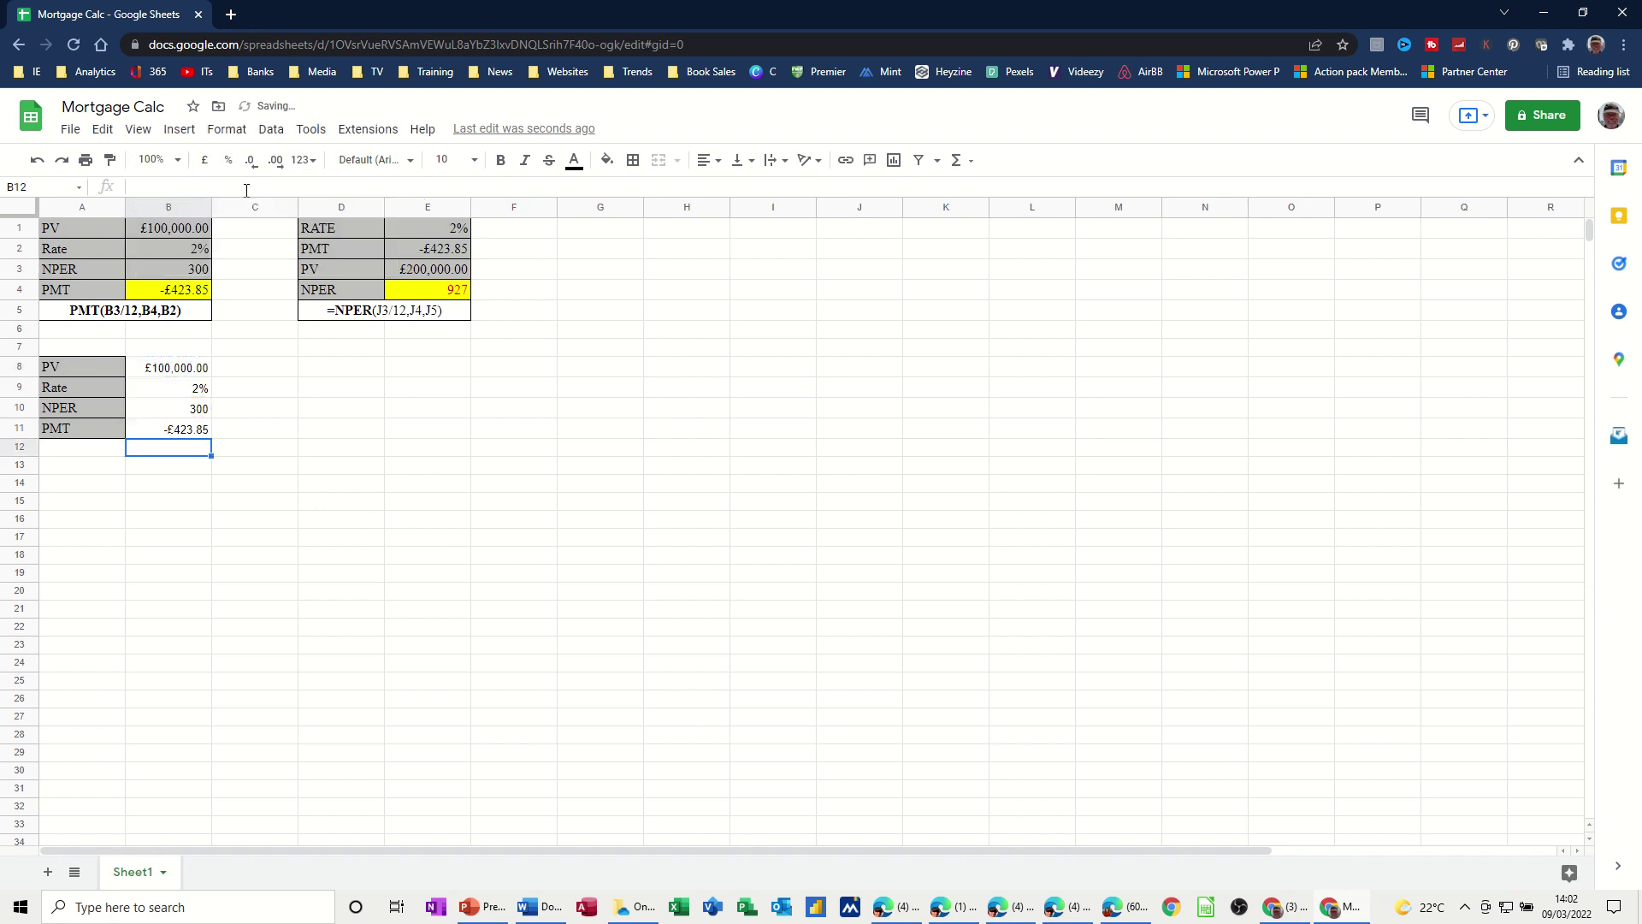
pyautogui.click(175, 432)
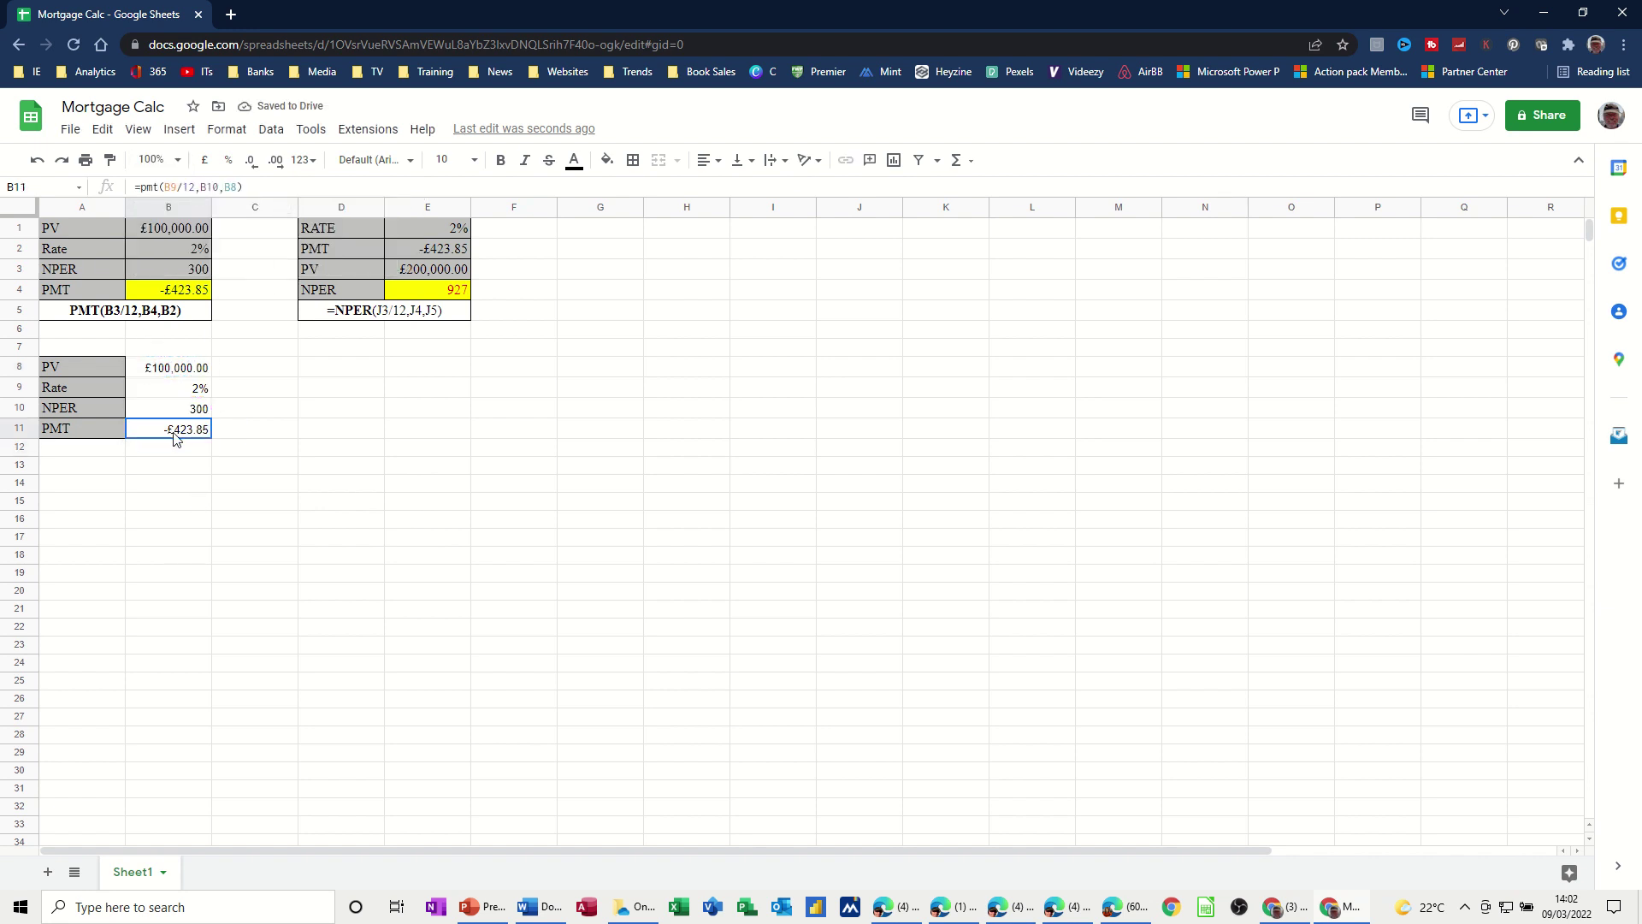
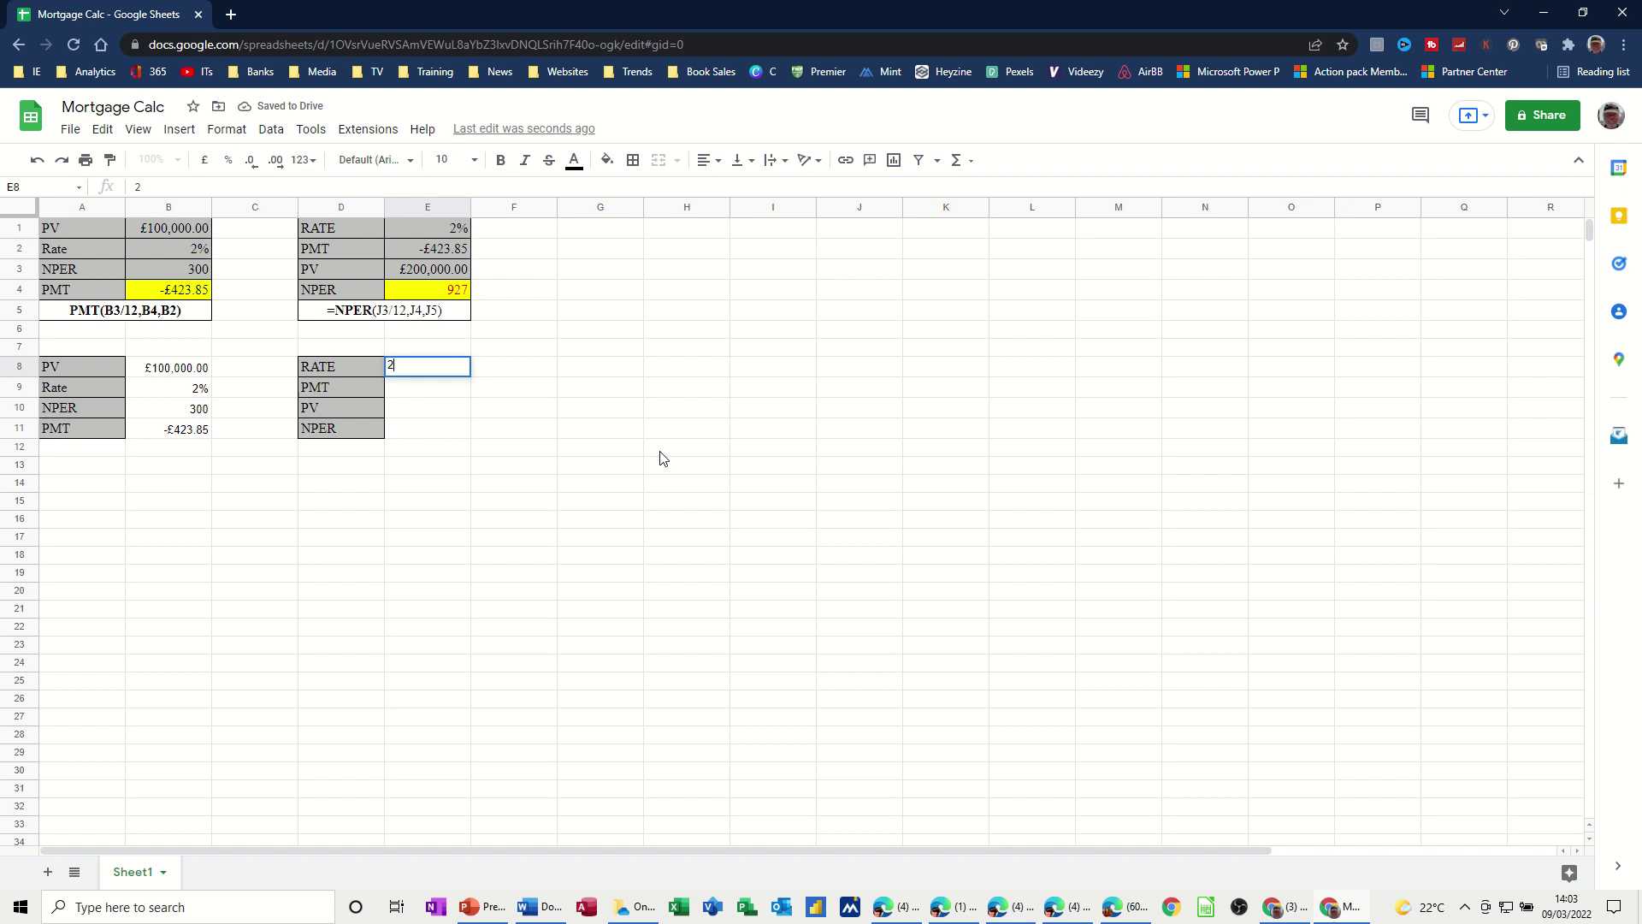
# - Fill E8:E10 with a rate of 2%, a PMT of -423.85 and a PV of 100000, formatting the PV as pounds currency
pyautogui.press('Return')
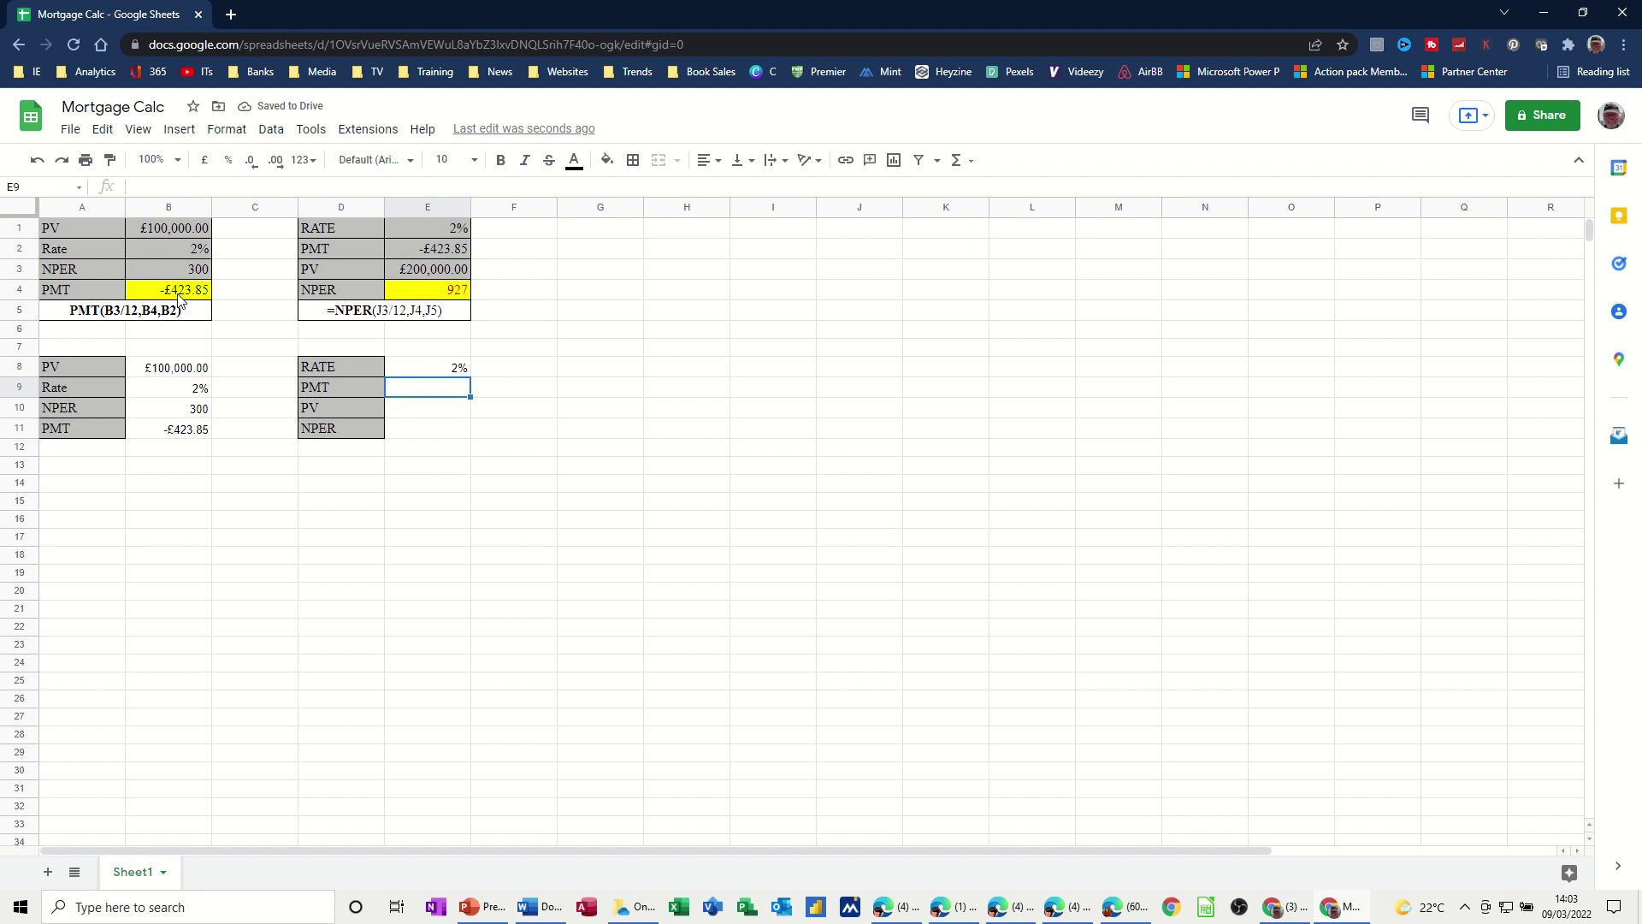
pyautogui.write('-')
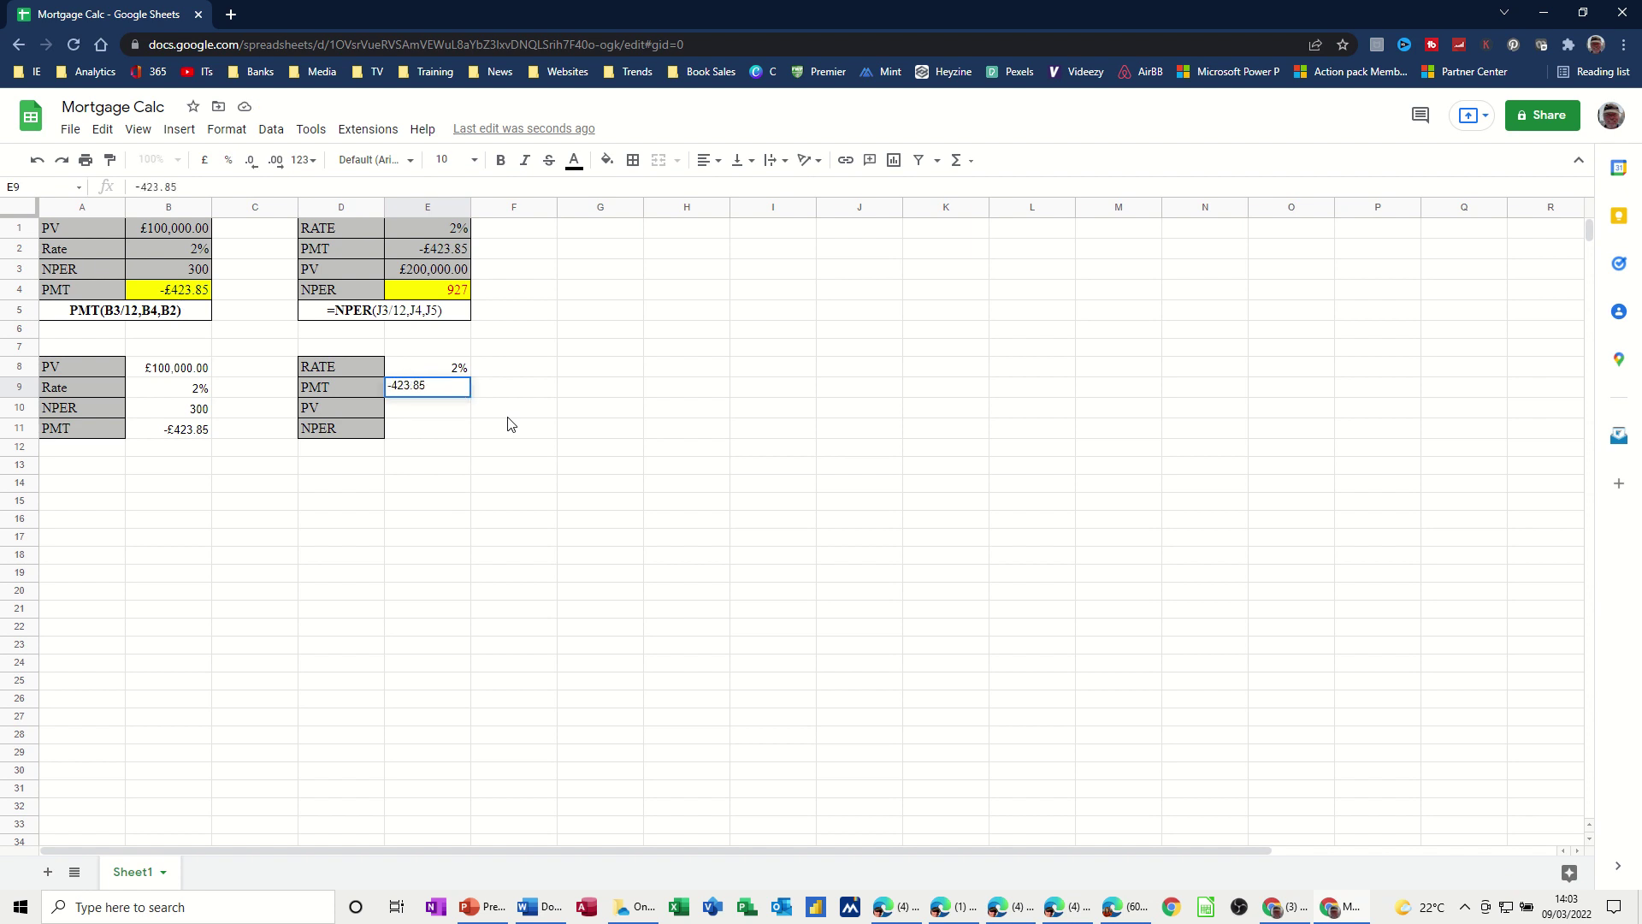
pyautogui.write('423.85')
pyautogui.click(428, 409)
pyautogui.write('100')
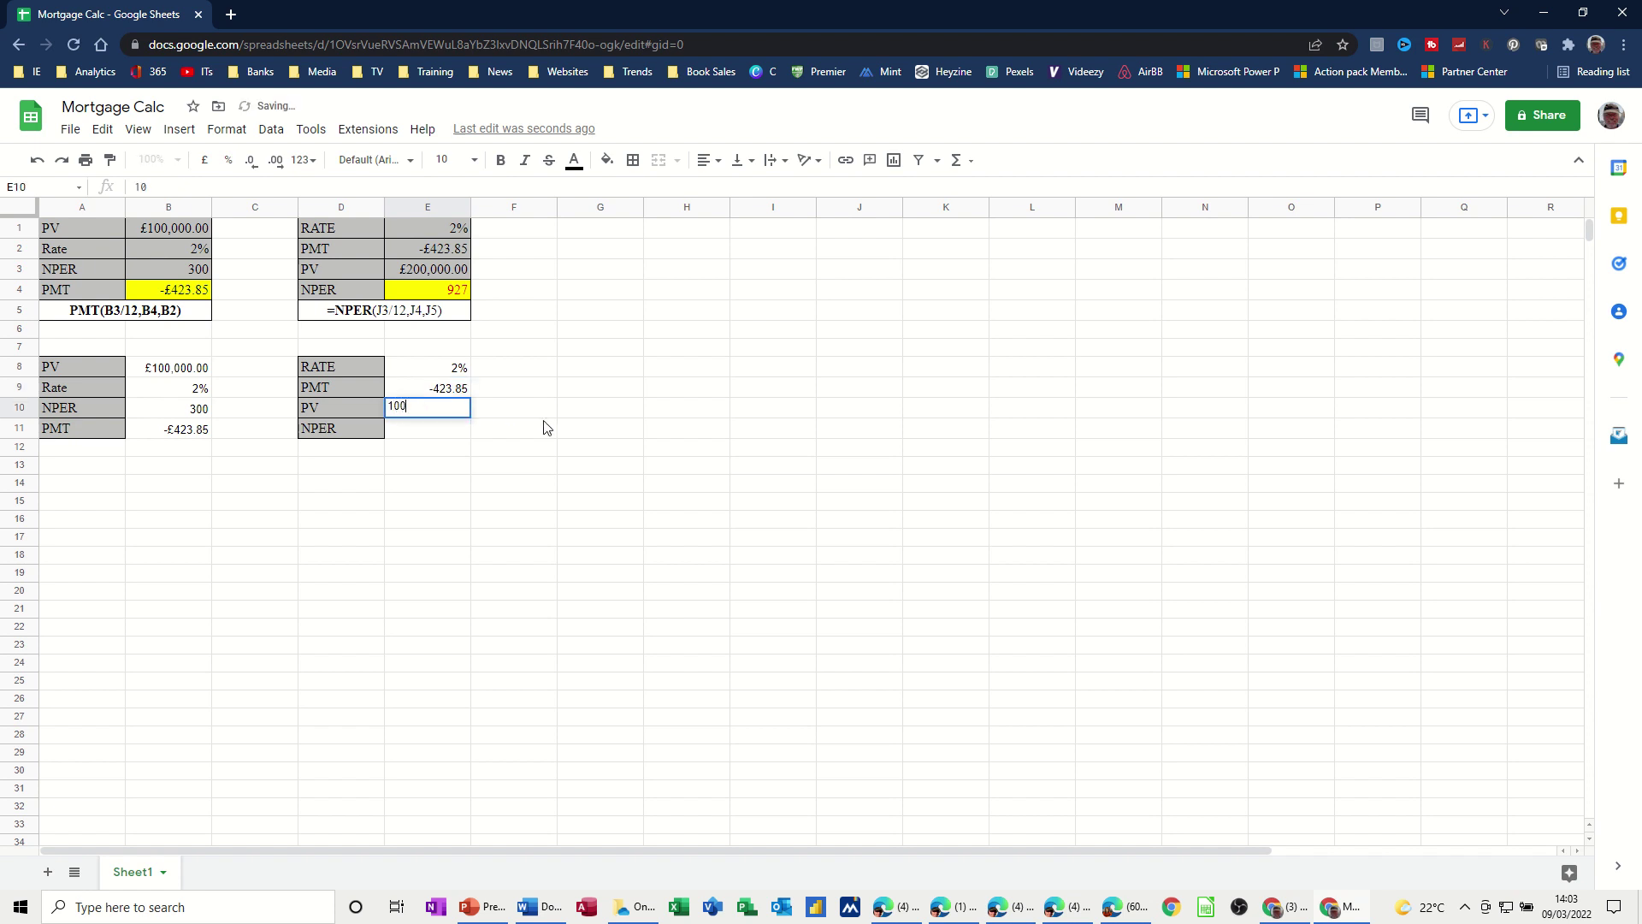
pyautogui.write('000')
pyautogui.click(434, 431)
pyautogui.click(450, 415)
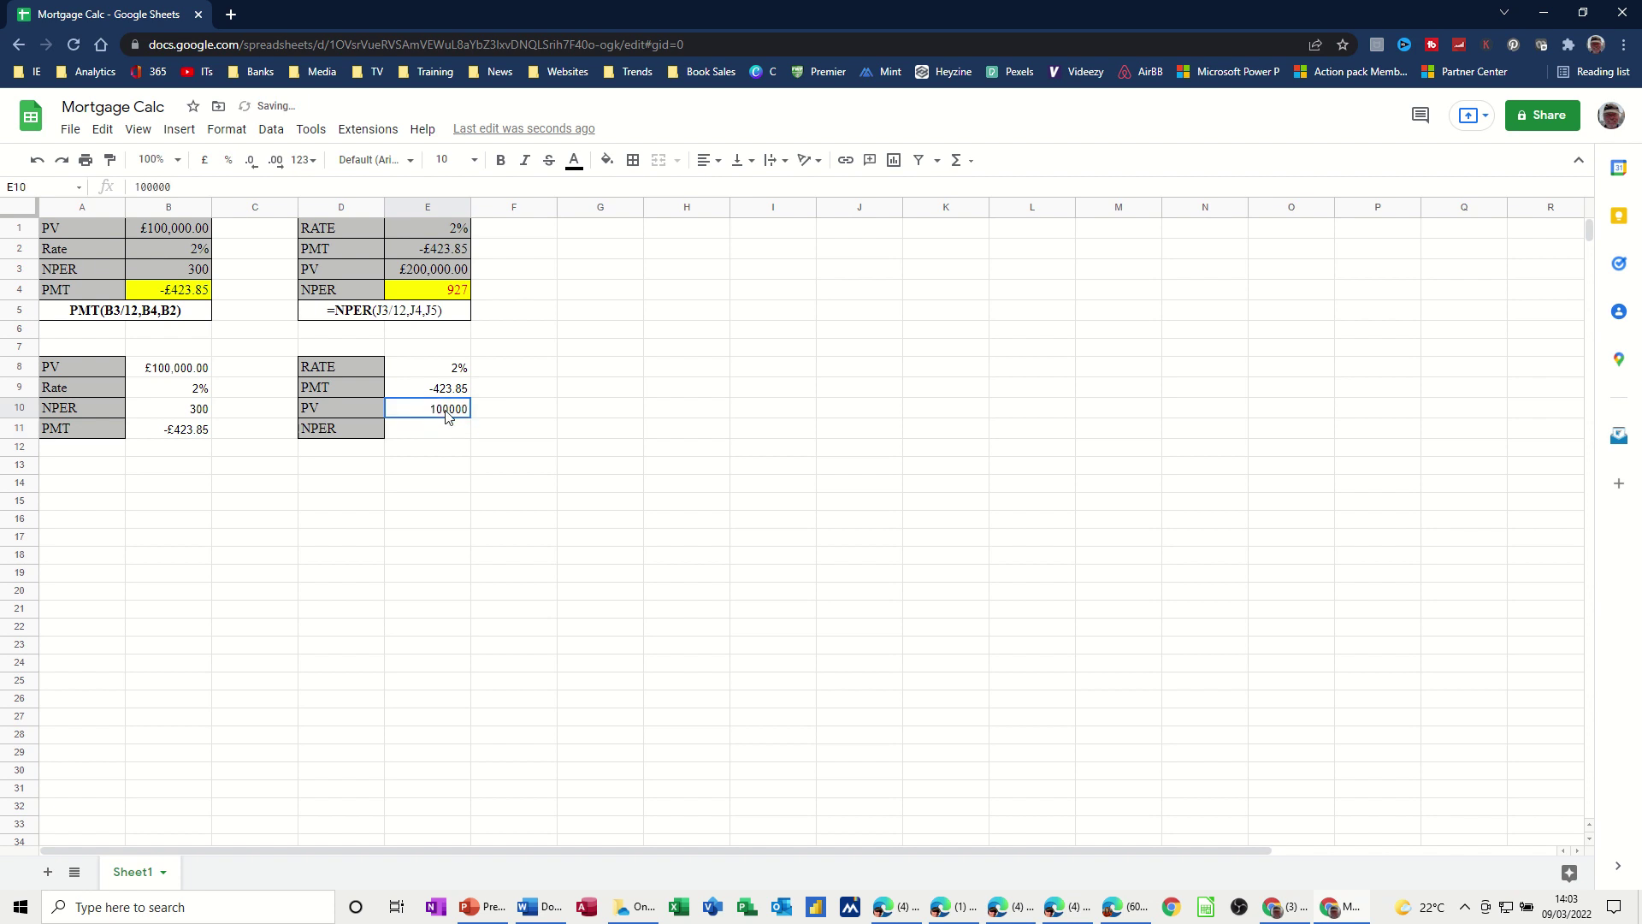
pyautogui.click(205, 160)
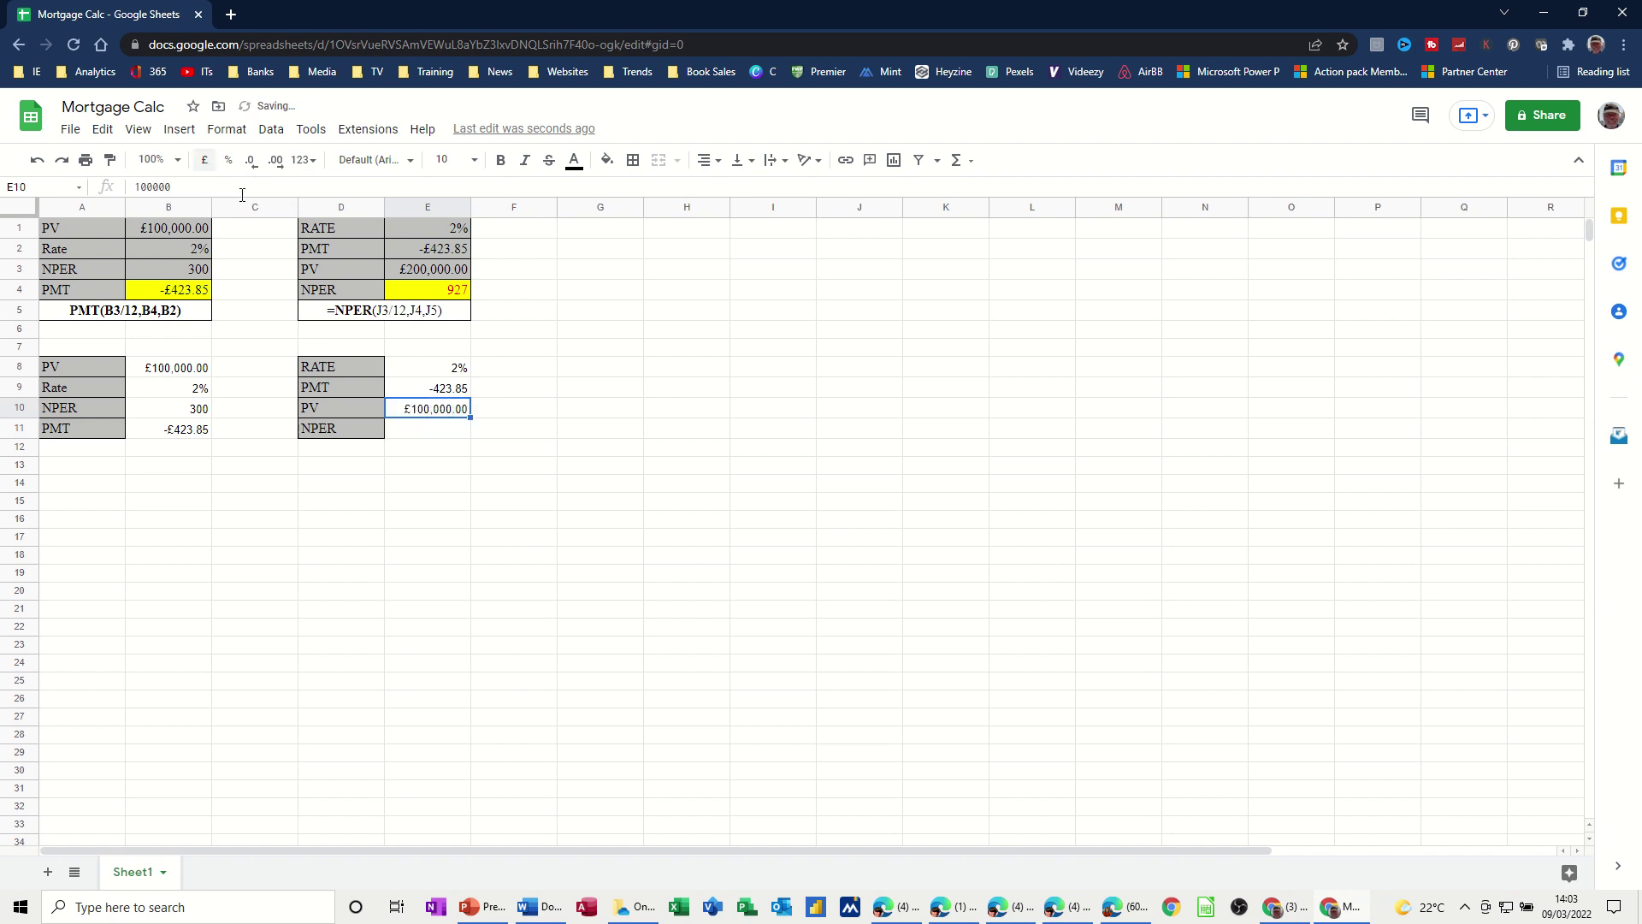
# - Set the present value in E3 of the original NPER table to 100000
pyautogui.click(411, 272)
pyautogui.write('1000000')
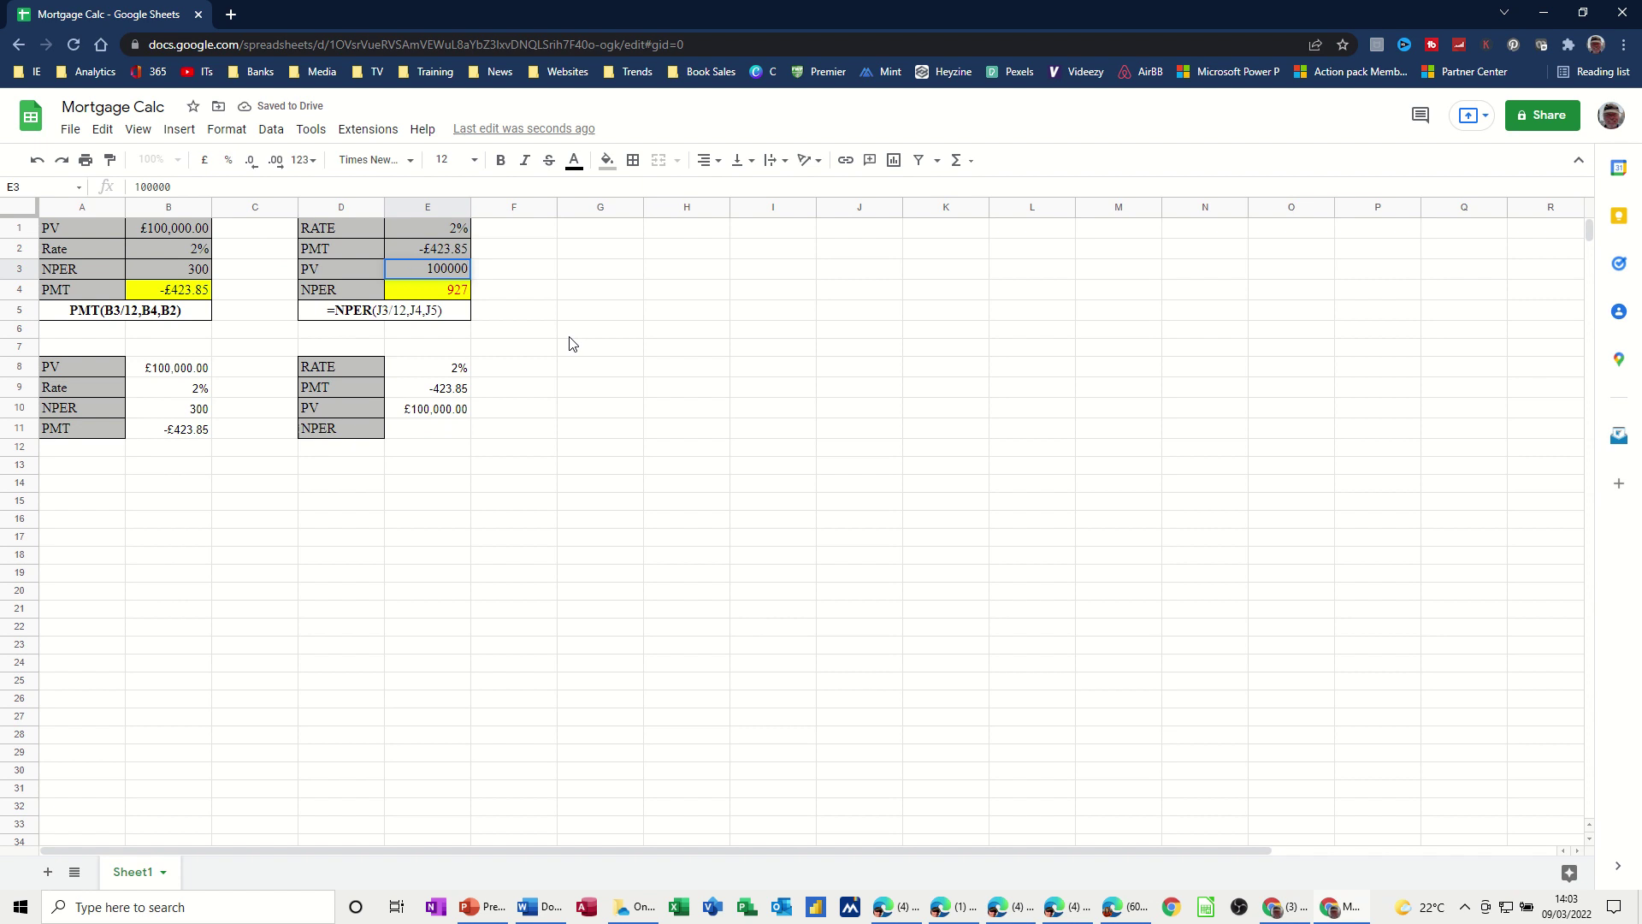
pyautogui.click(421, 436)
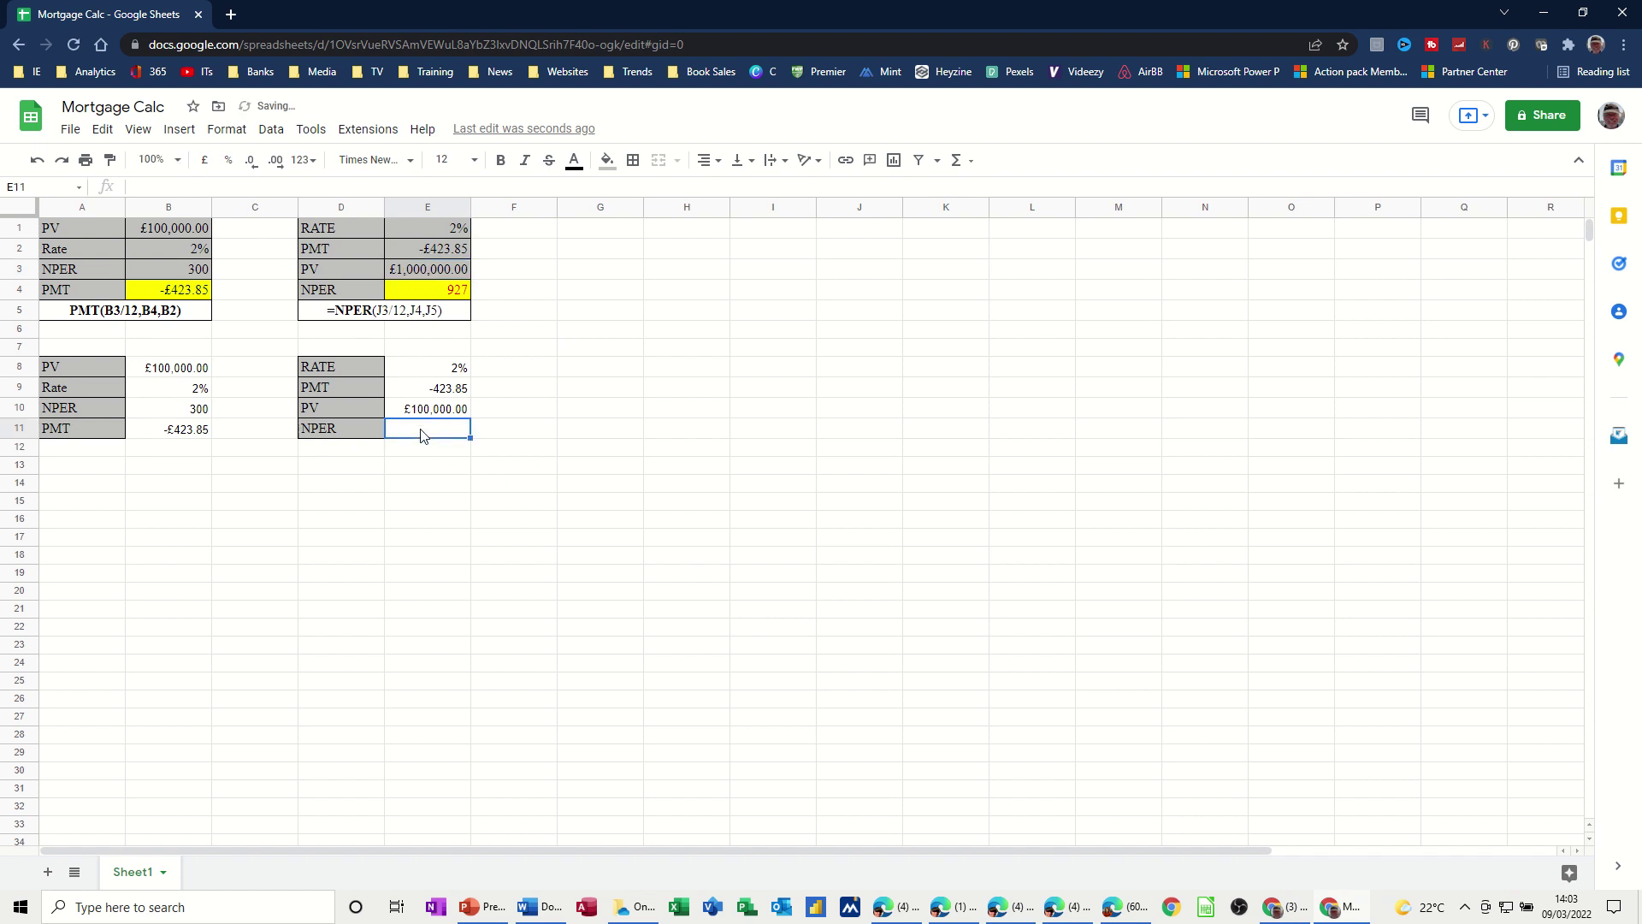
pyautogui.click(422, 274)
pyautogui.click(249, 188)
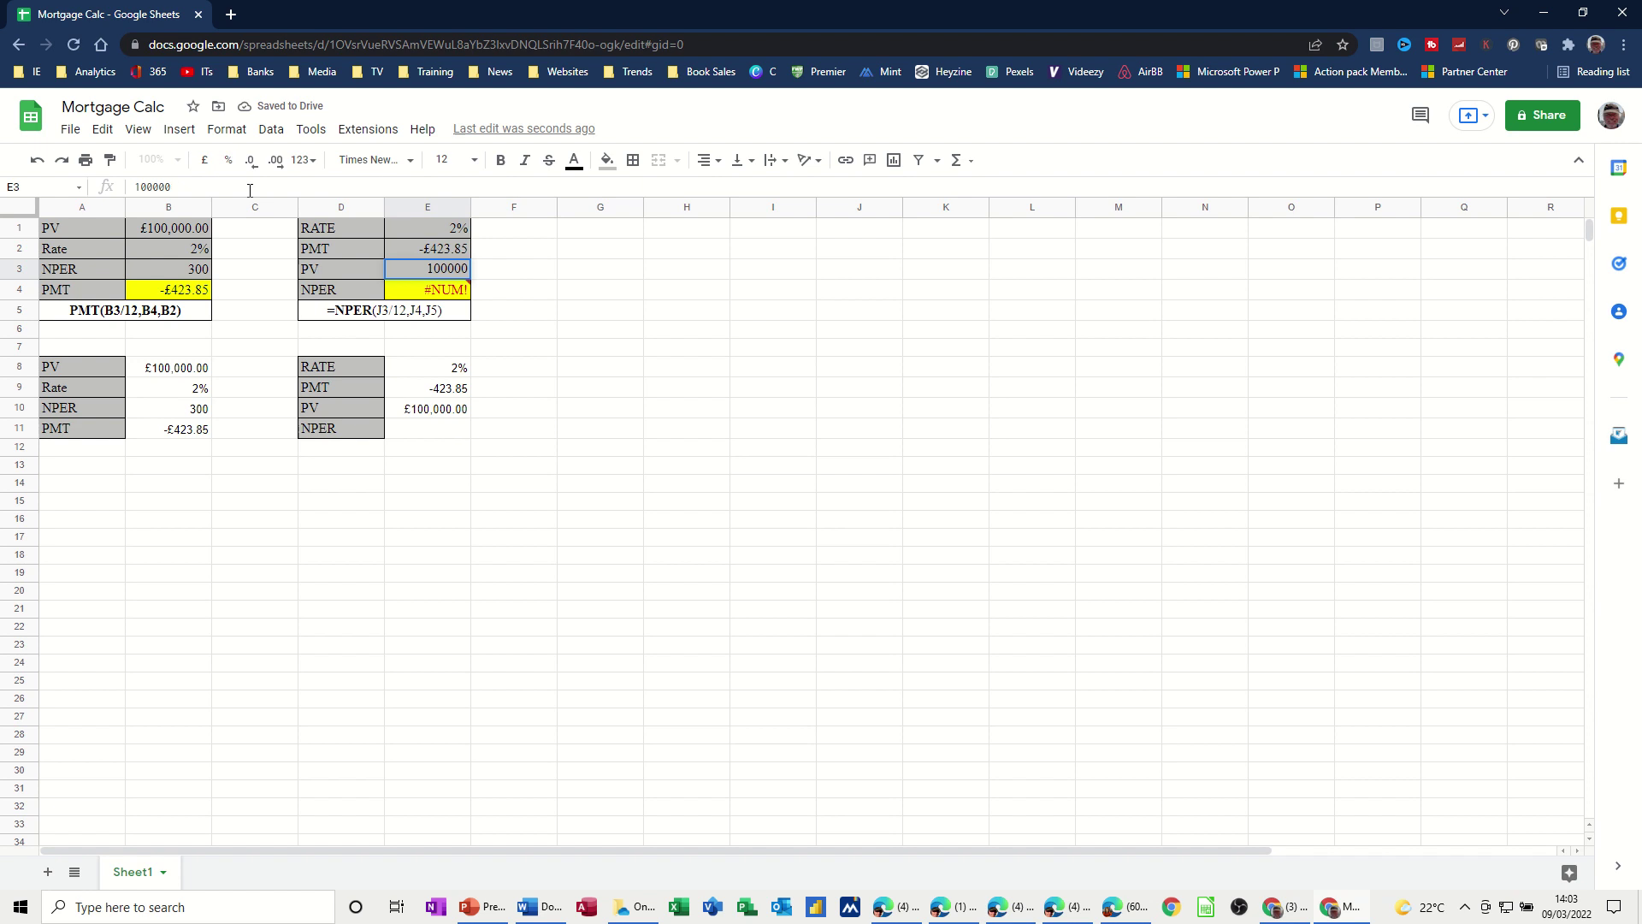
pyautogui.press('Return')
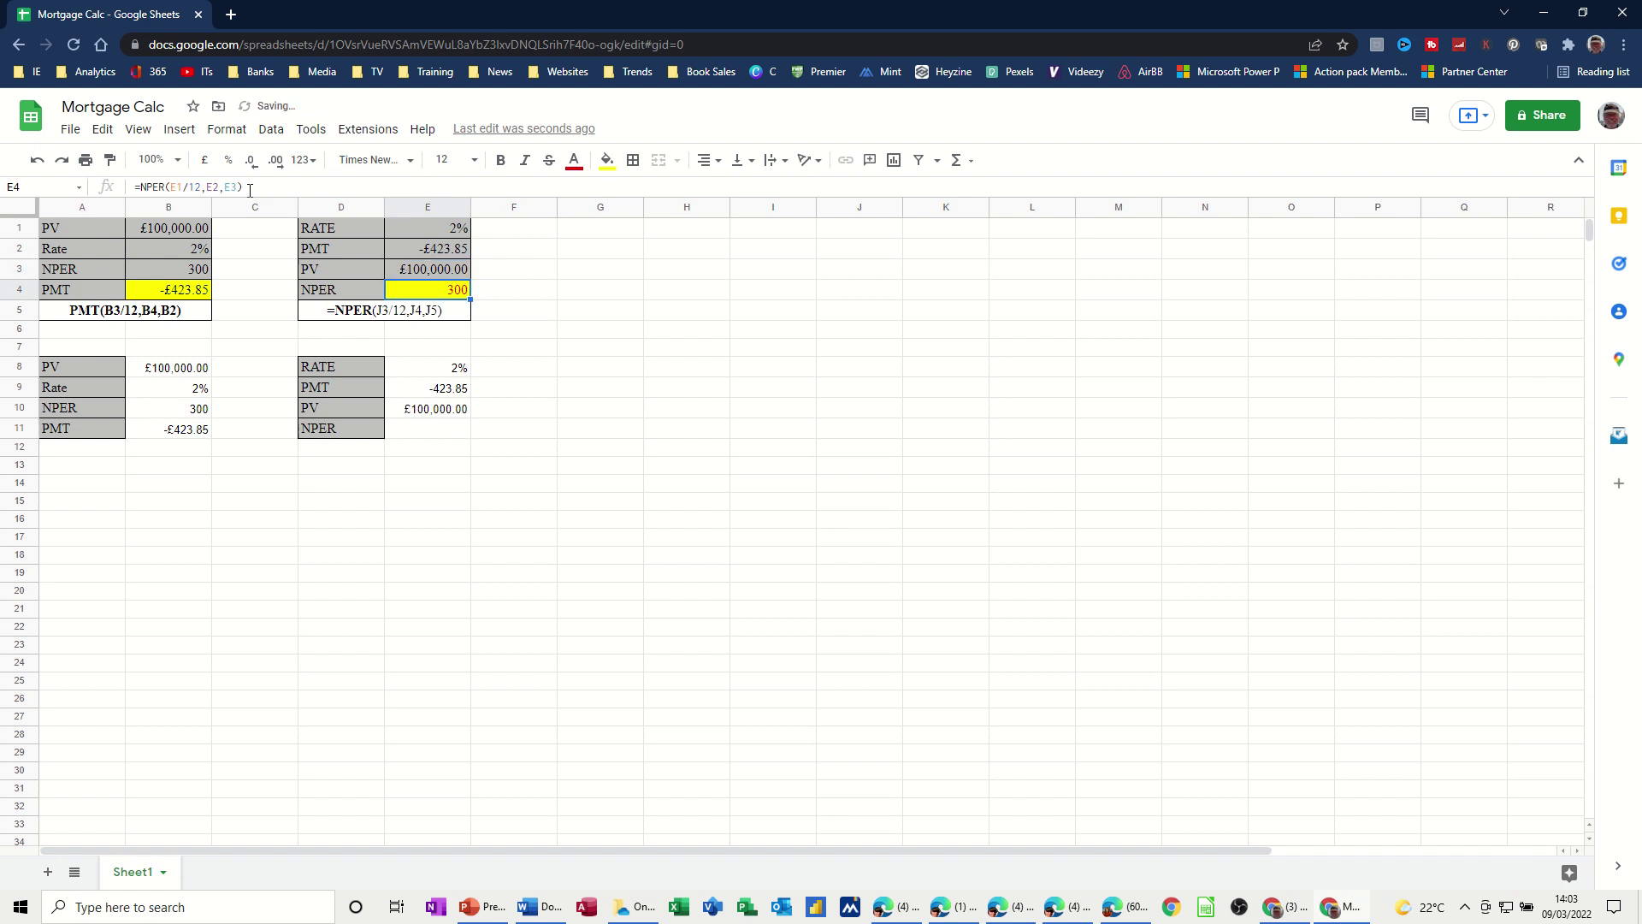
# - Calculate the number of payment periods in E11 with the formula =NPER(E8/12,E9,E10)
pyautogui.click(432, 431)
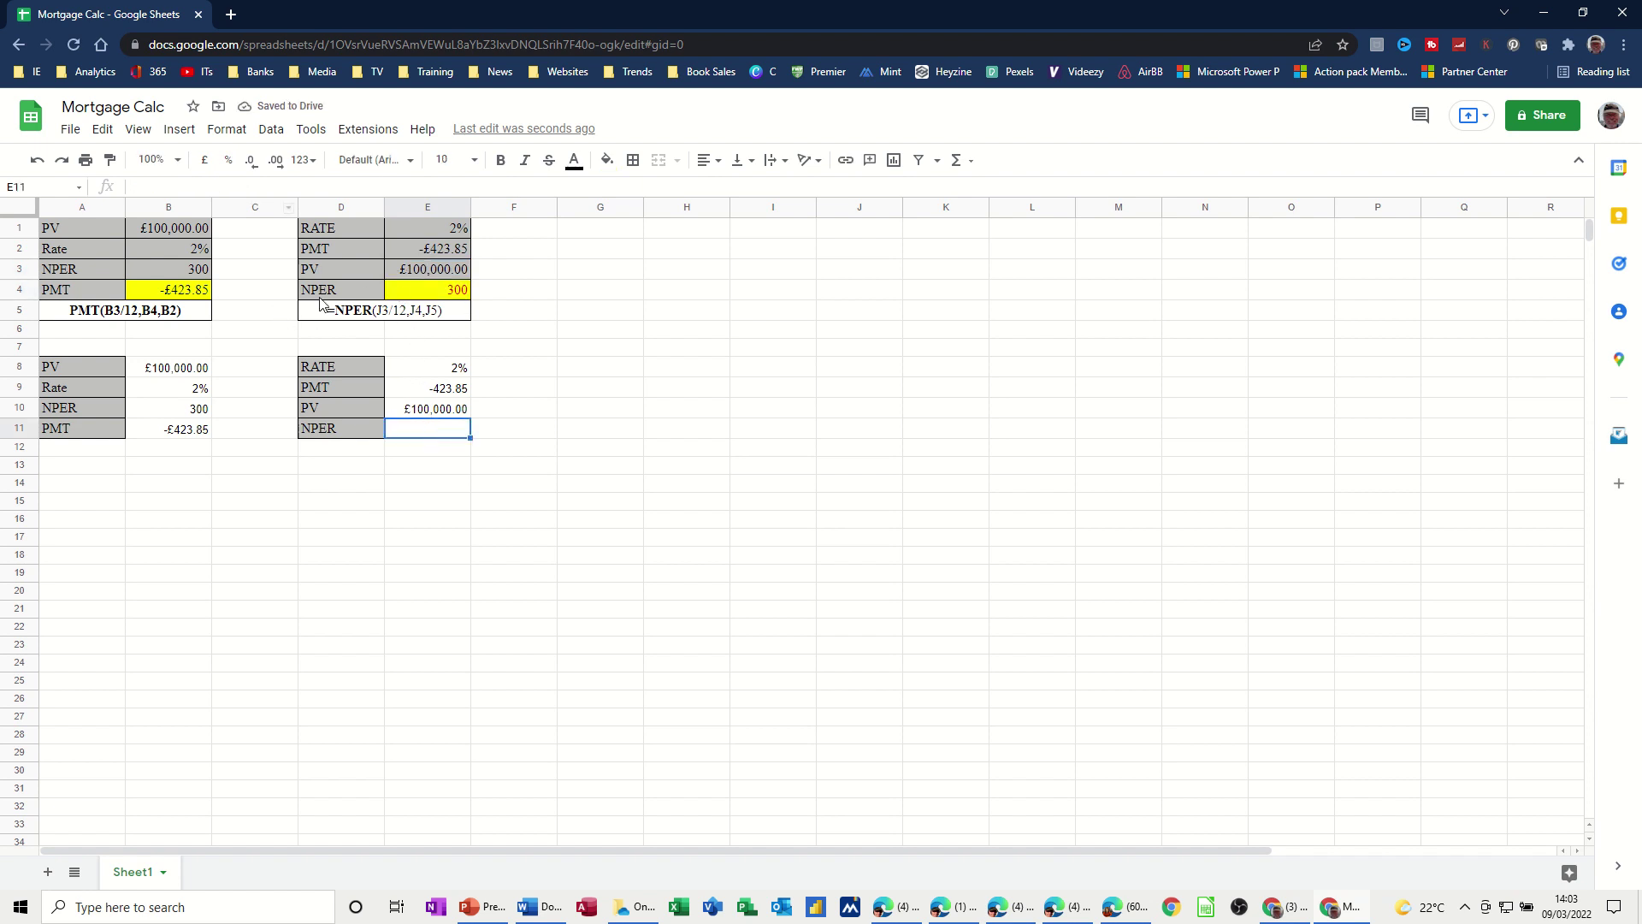
pyautogui.write('=')
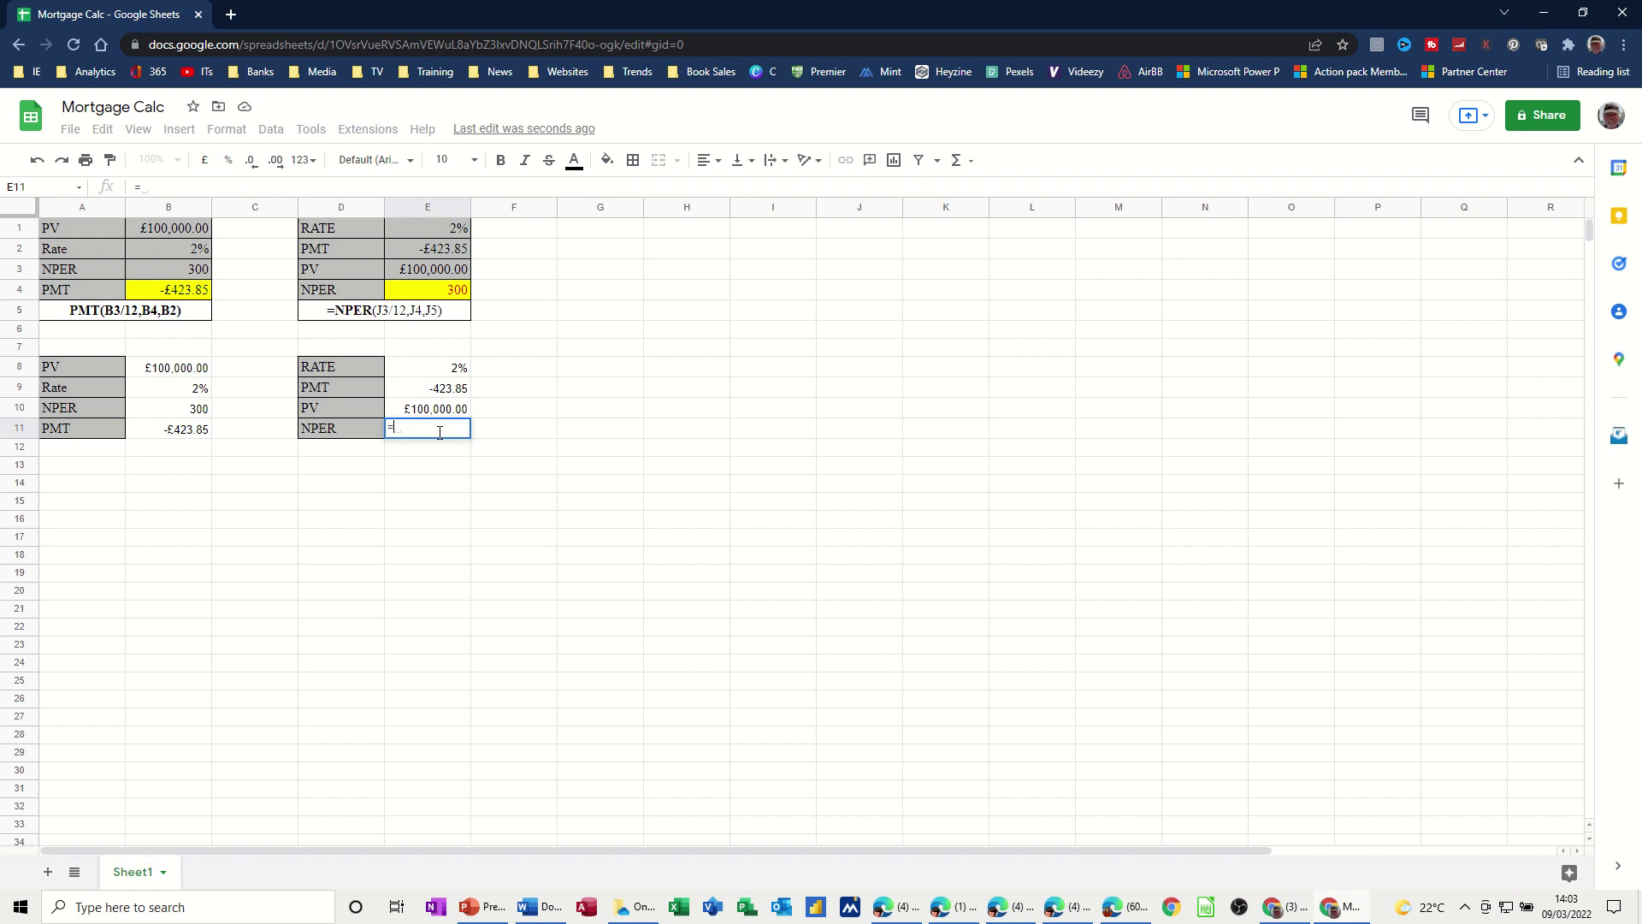
pyautogui.write('nper(')
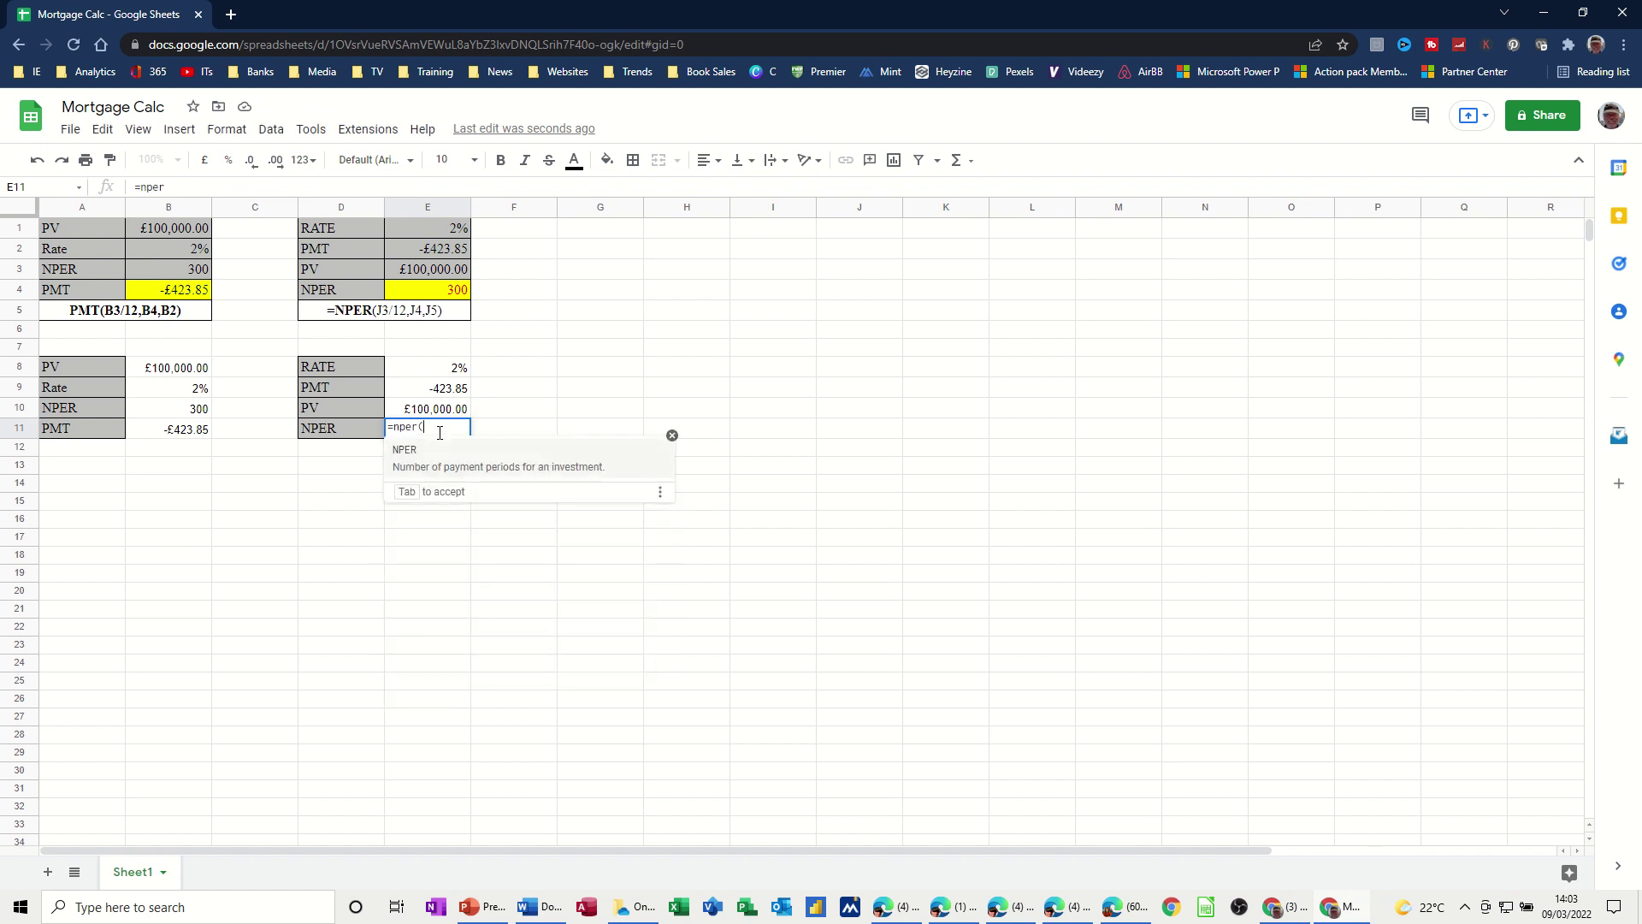
pyautogui.click(440, 377)
pyautogui.write('/12')
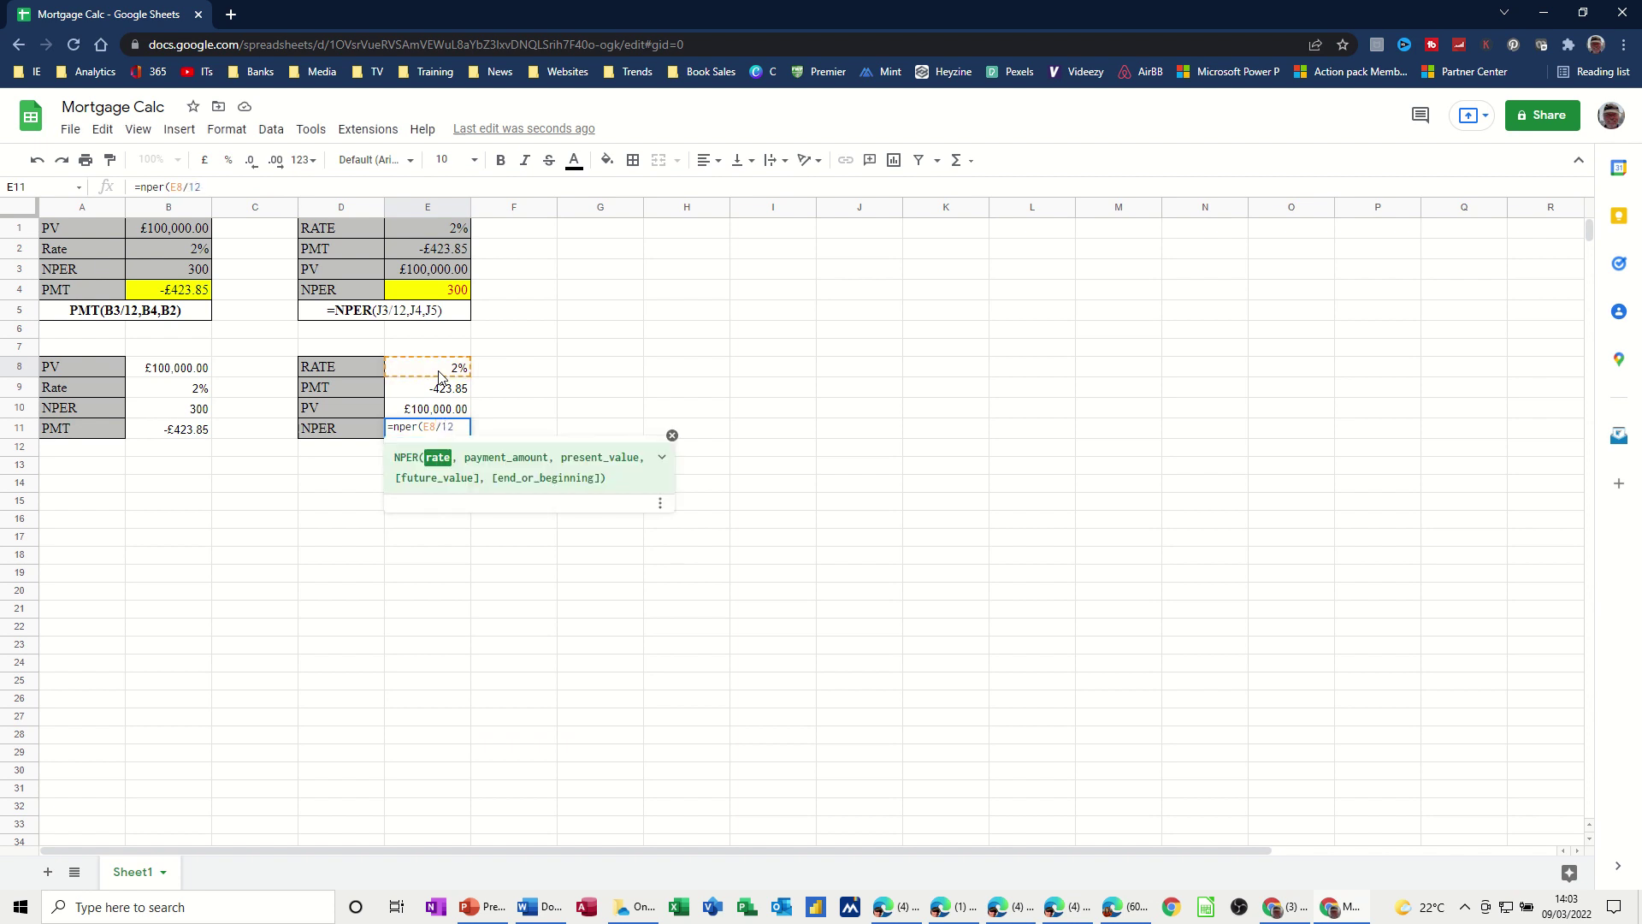
pyautogui.write(',')
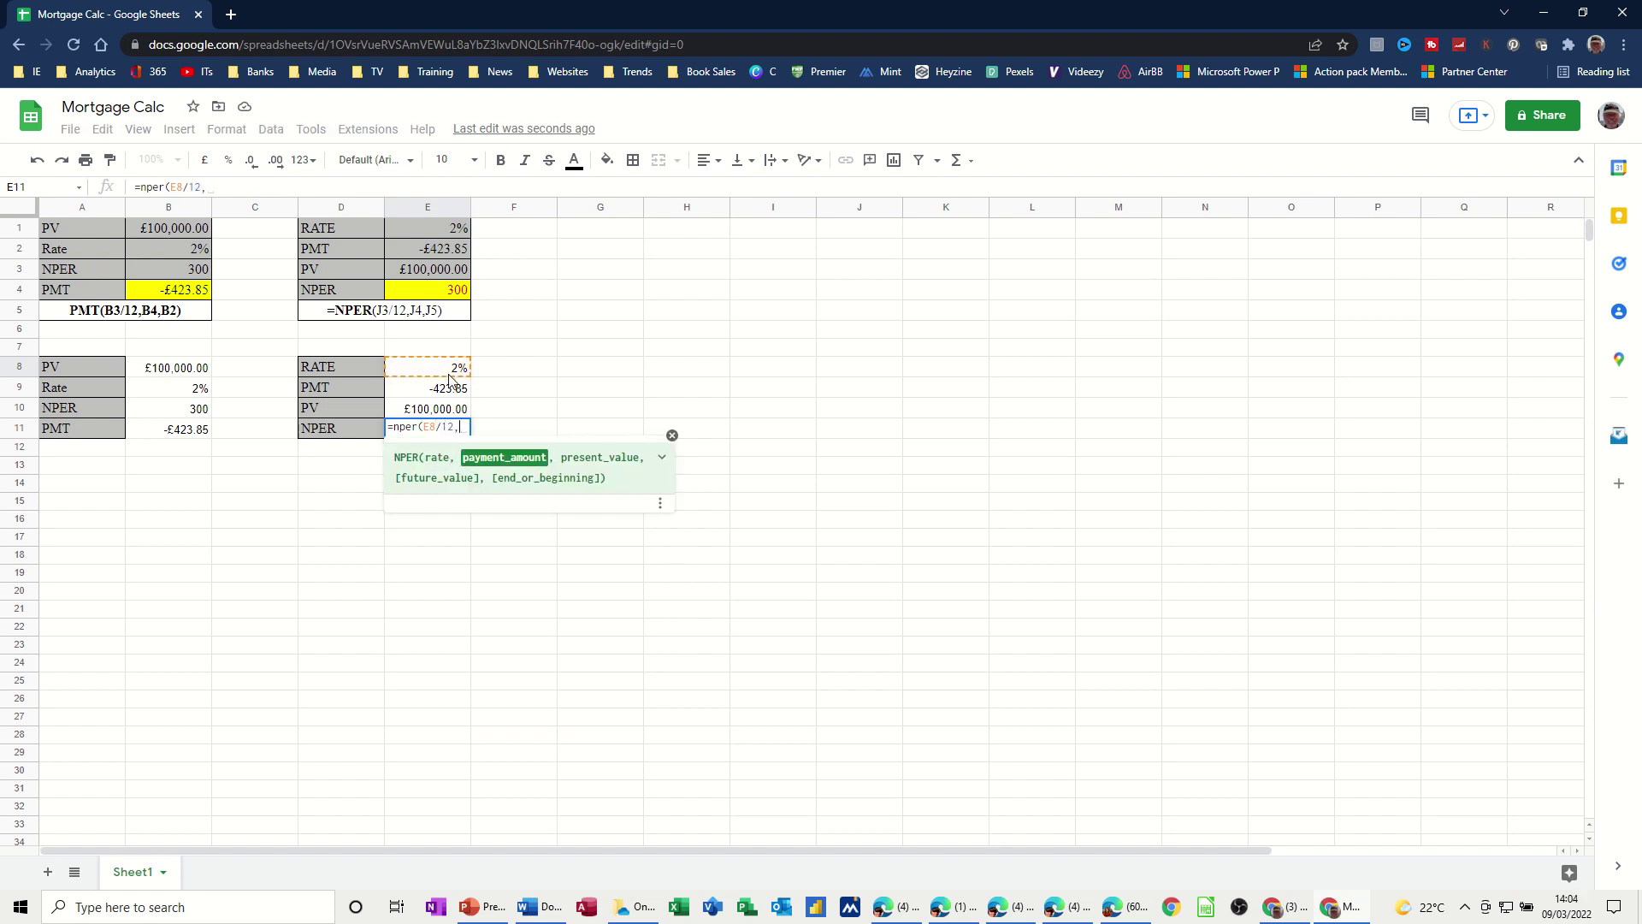
pyautogui.click(425, 392)
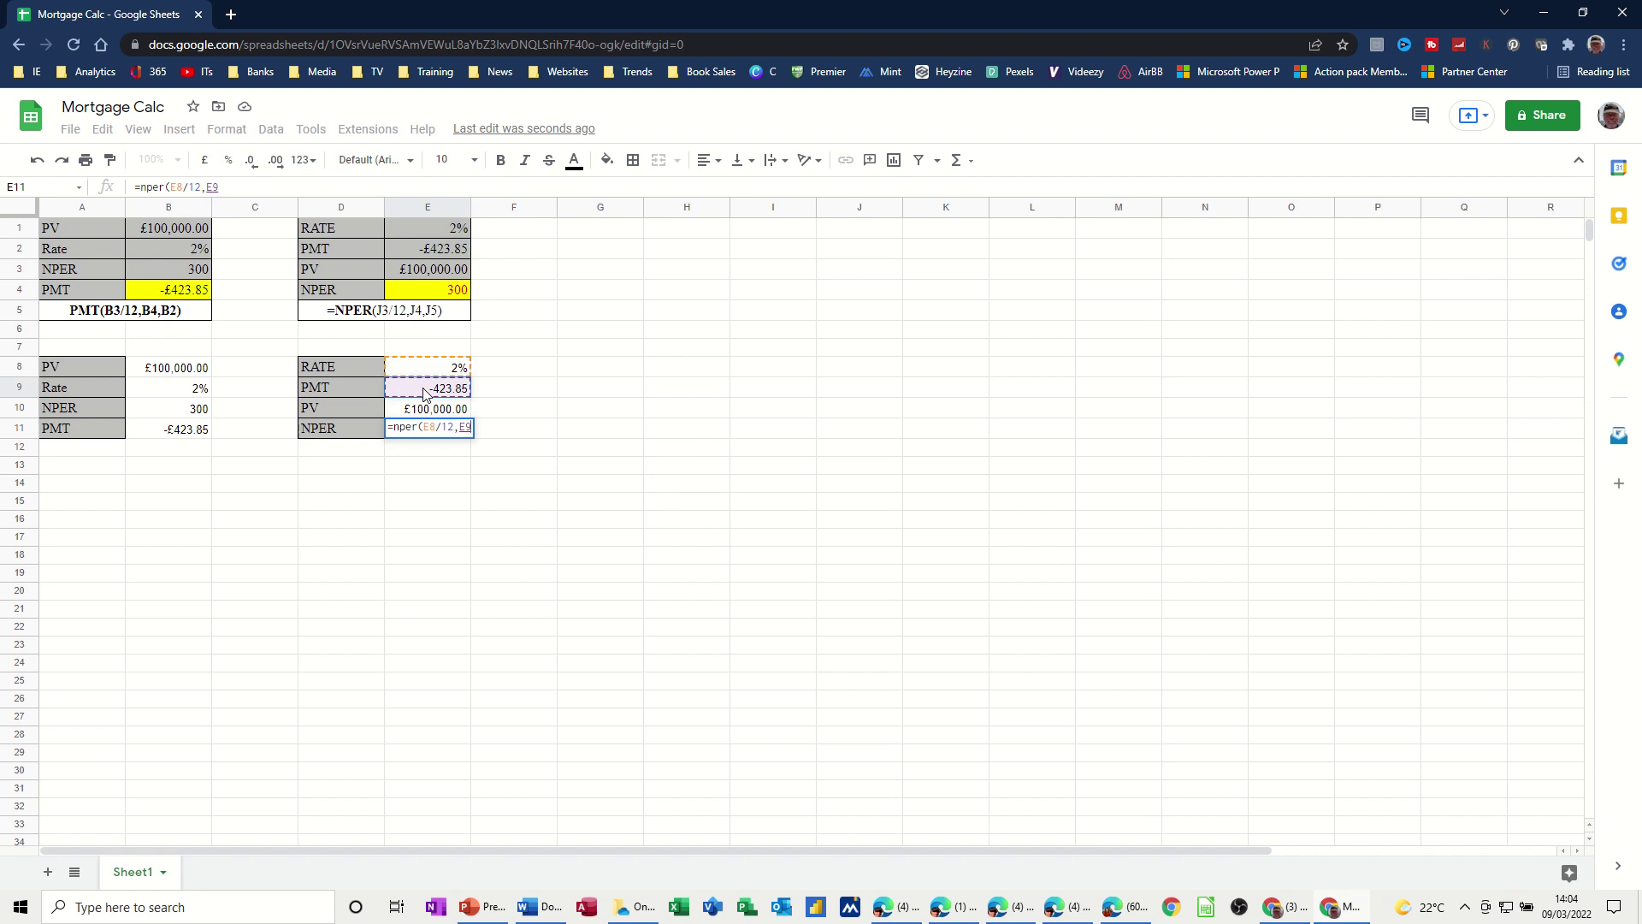
pyautogui.write(',')
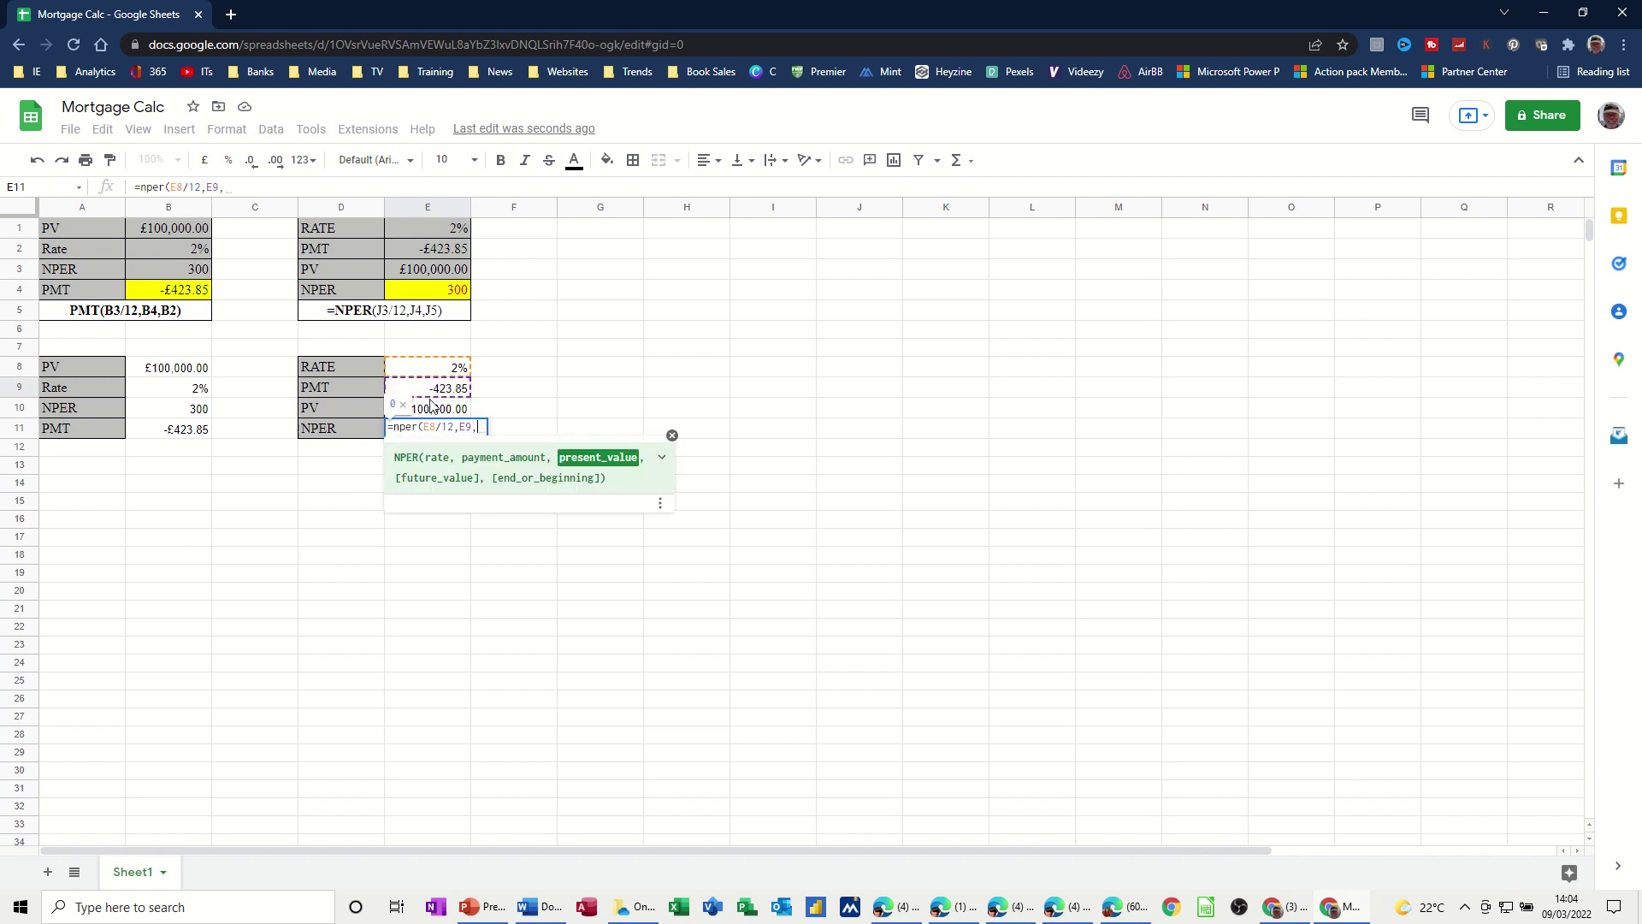
pyautogui.click(433, 409)
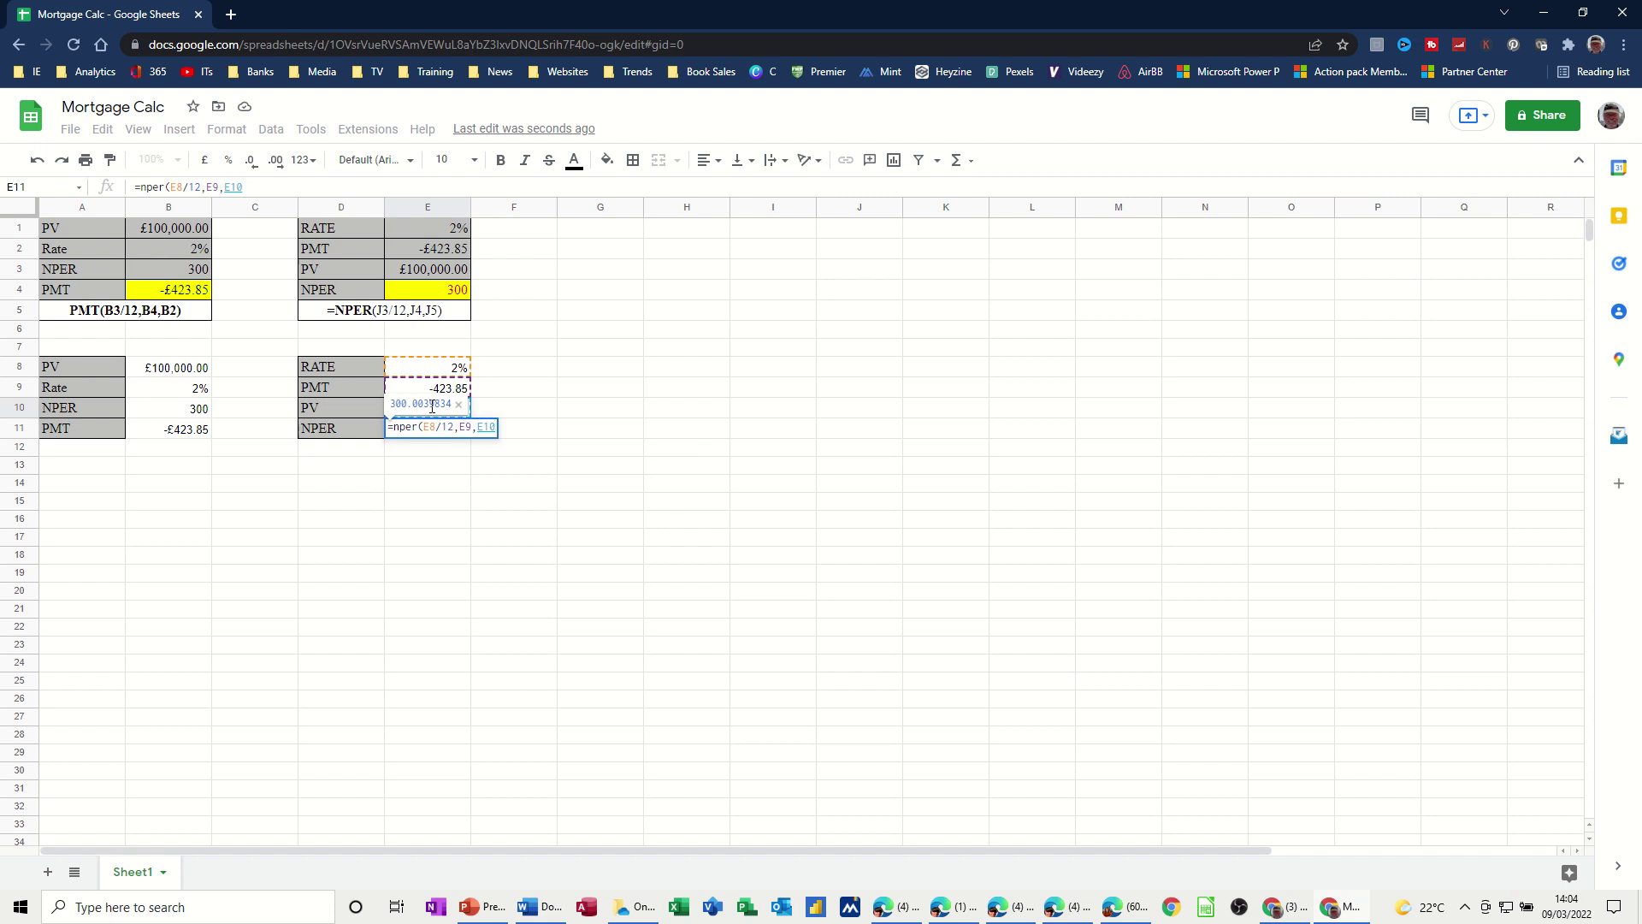
pyautogui.press('Return')
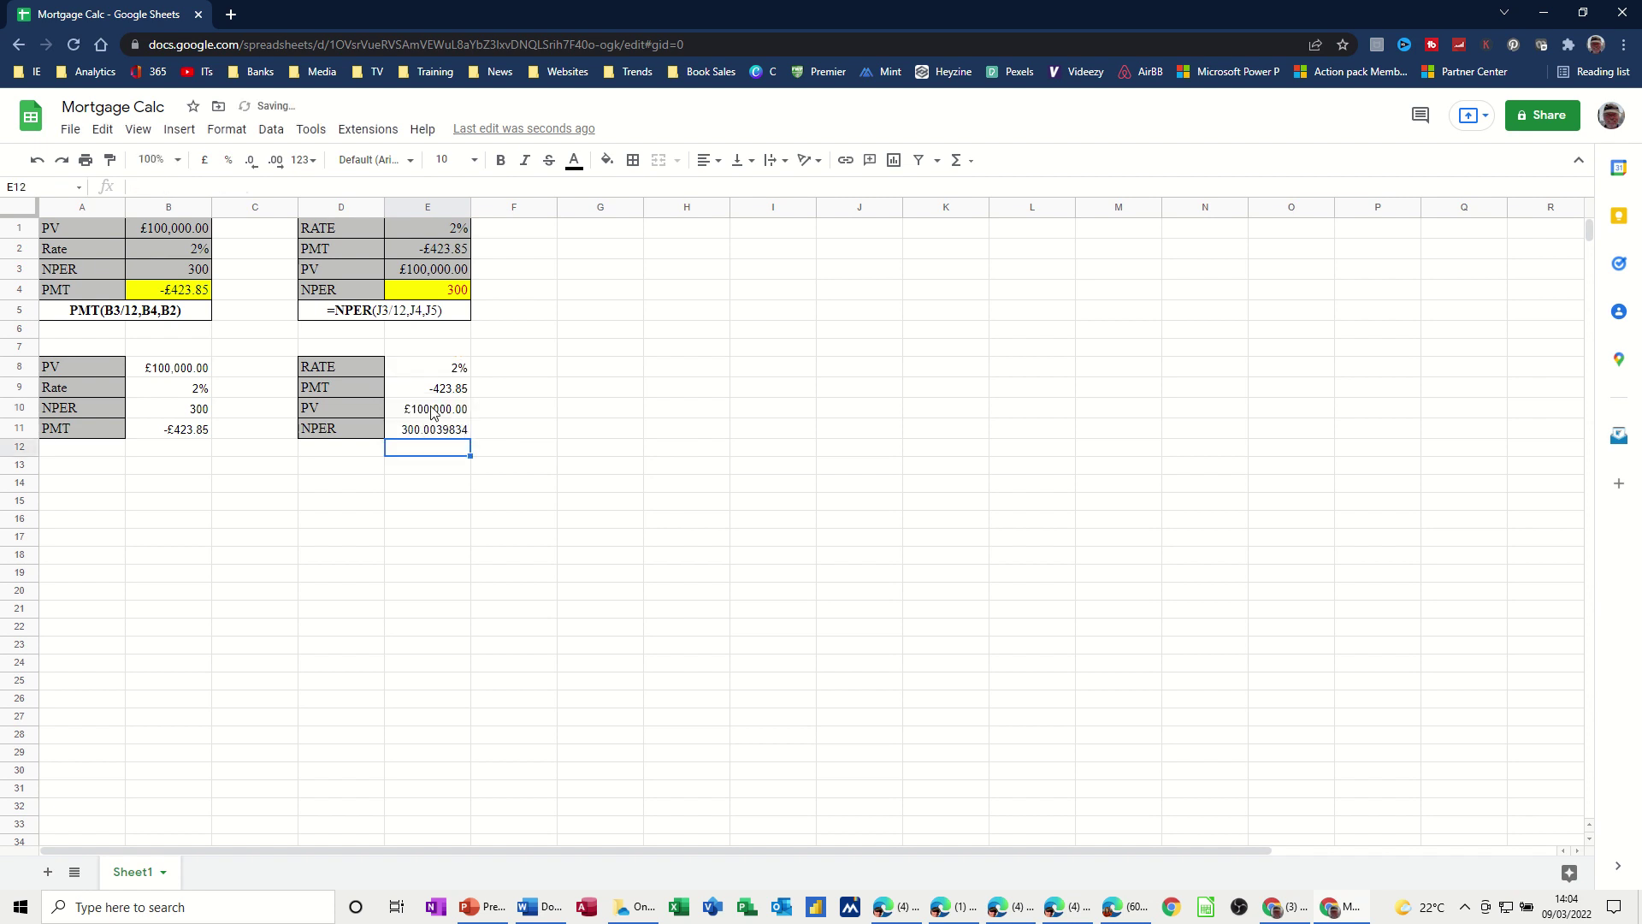
# - Reduce the NPER result in E11 to a whole number with no decimal places
pyautogui.click(444, 433)
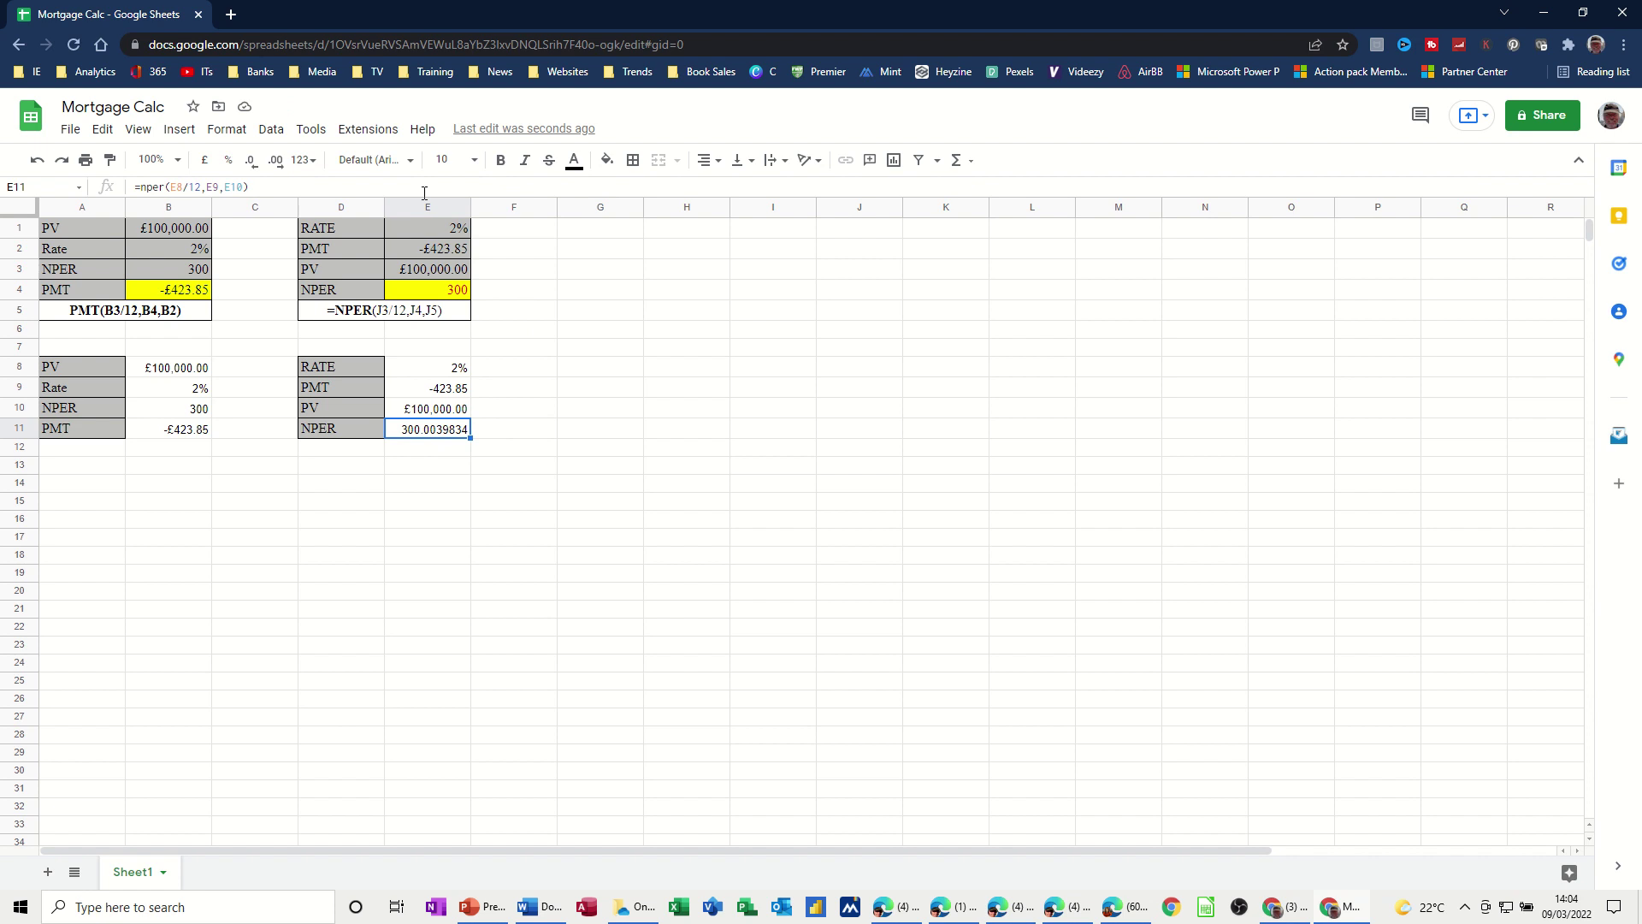
pyautogui.click(252, 163)
pyautogui.click(252, 164)
pyautogui.click(252, 163)
pyautogui.click(252, 164)
pyautogui.click(252, 163)
pyautogui.click(252, 163)
pyautogui.click(529, 466)
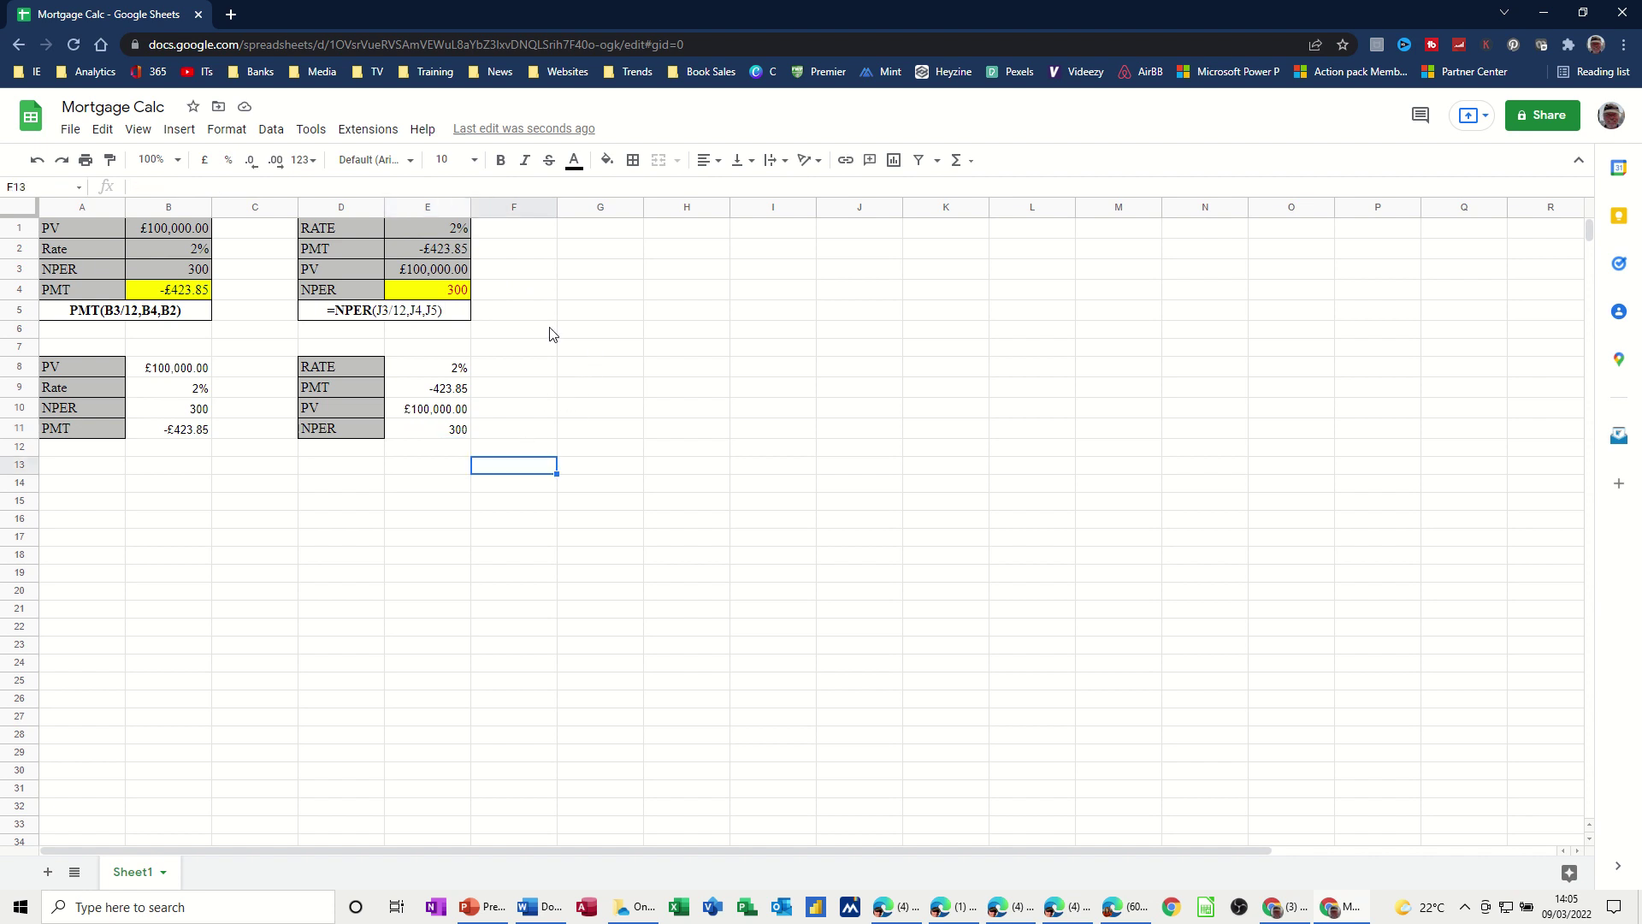
# - Search the Google Workspace Marketplace add-ons for Goal Seek, then close the marketplace
pyautogui.click(369, 131)
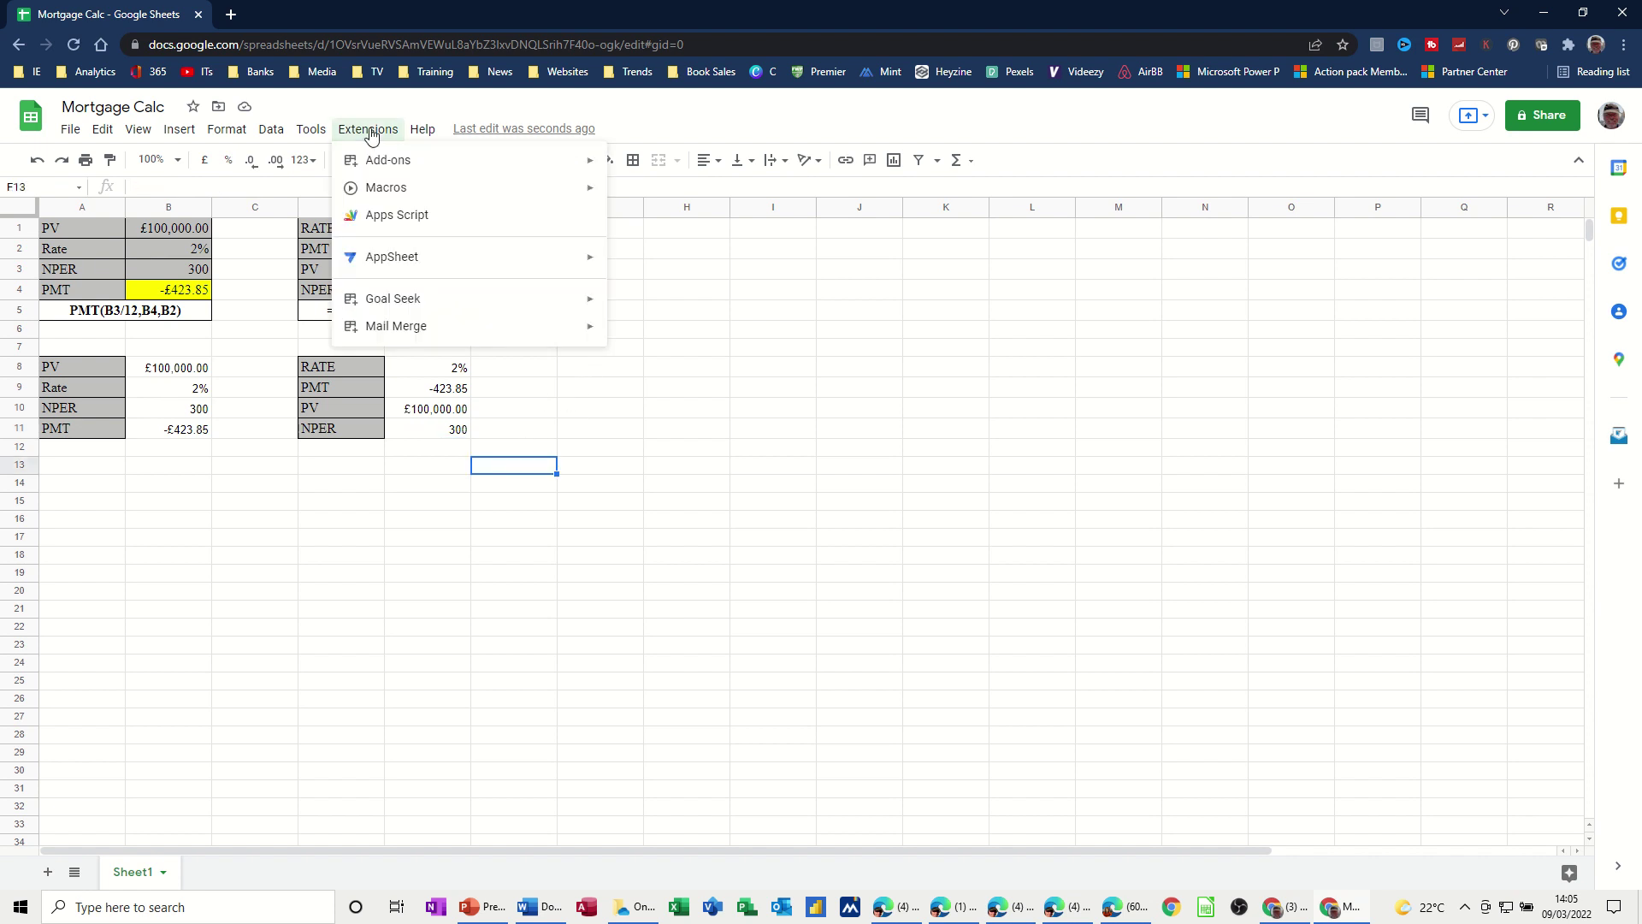
pyautogui.moveTo(414, 305)
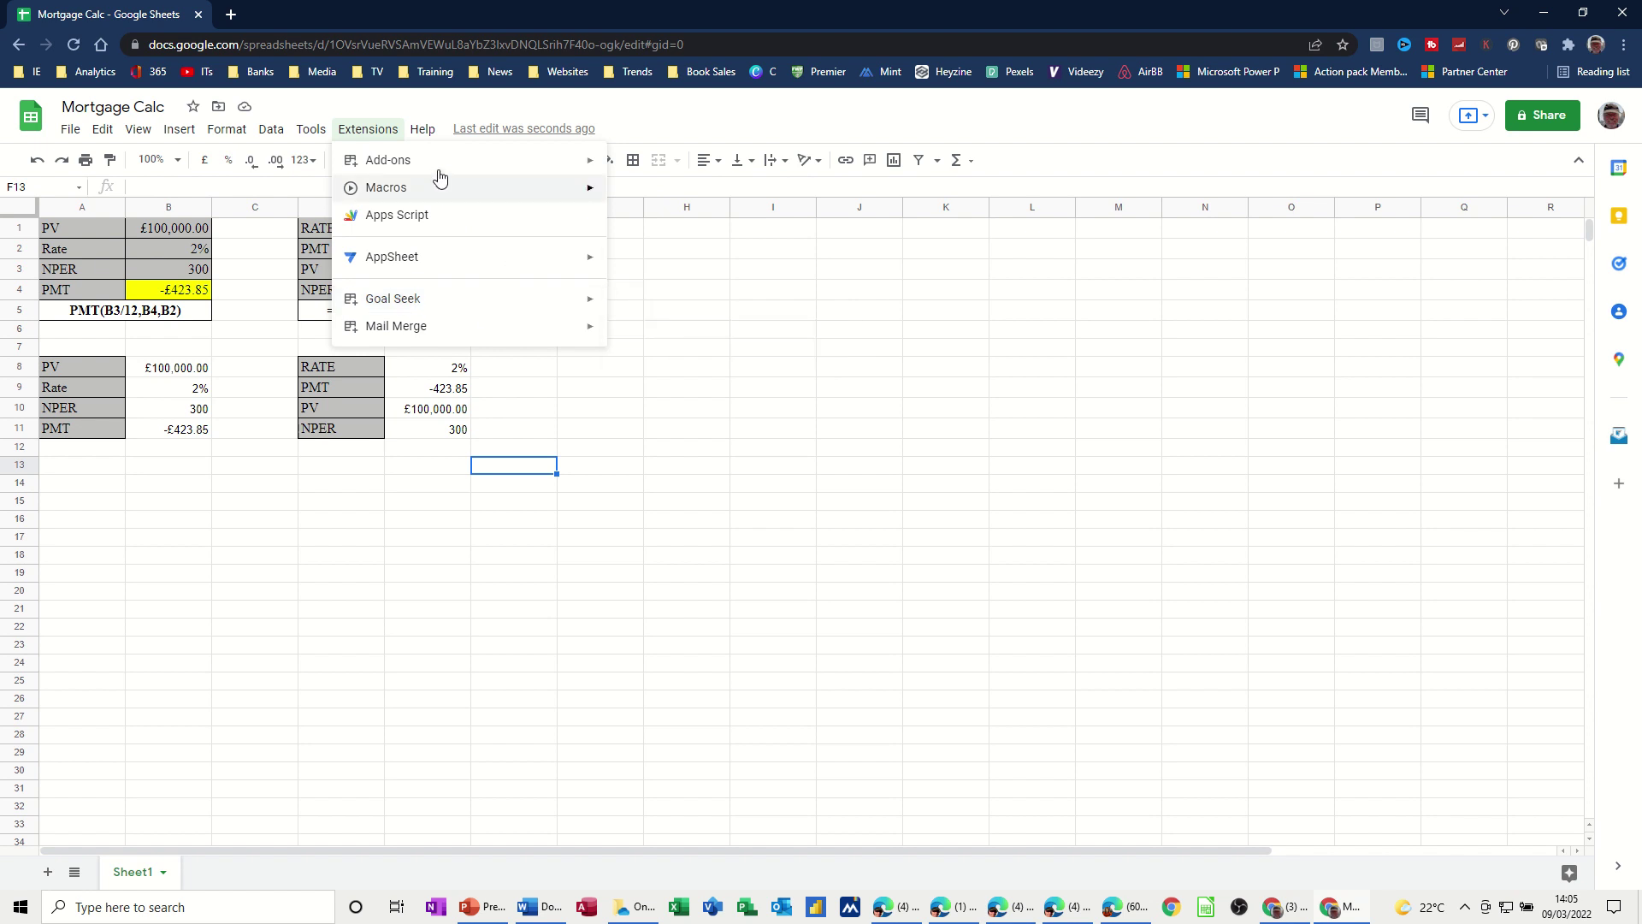
pyautogui.moveTo(433, 168)
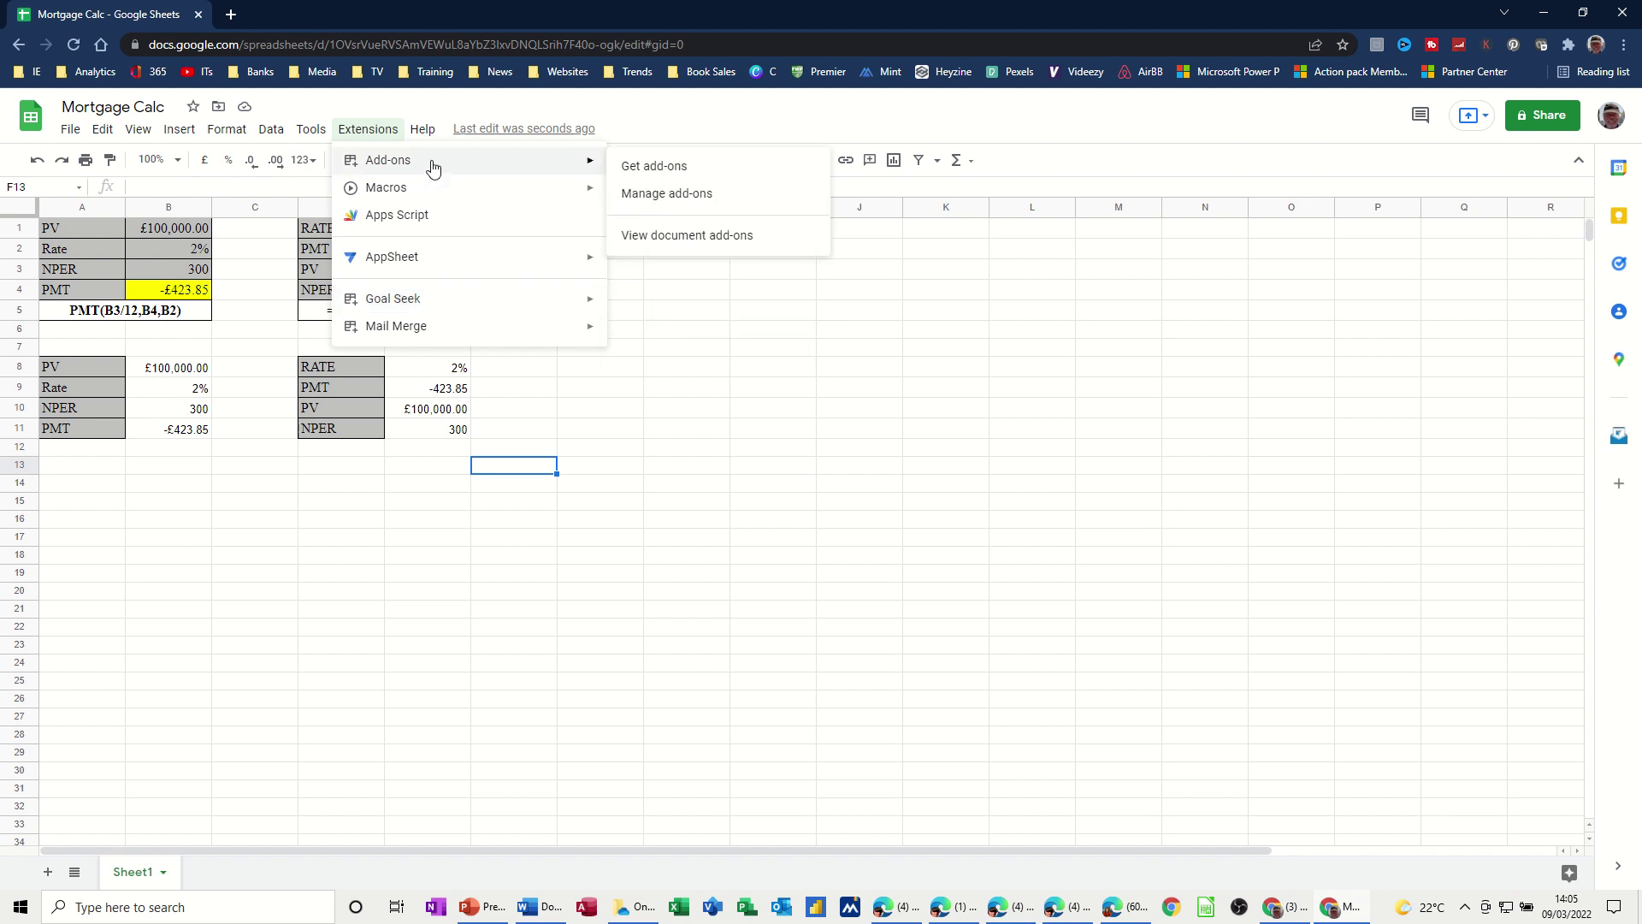
pyautogui.click(638, 169)
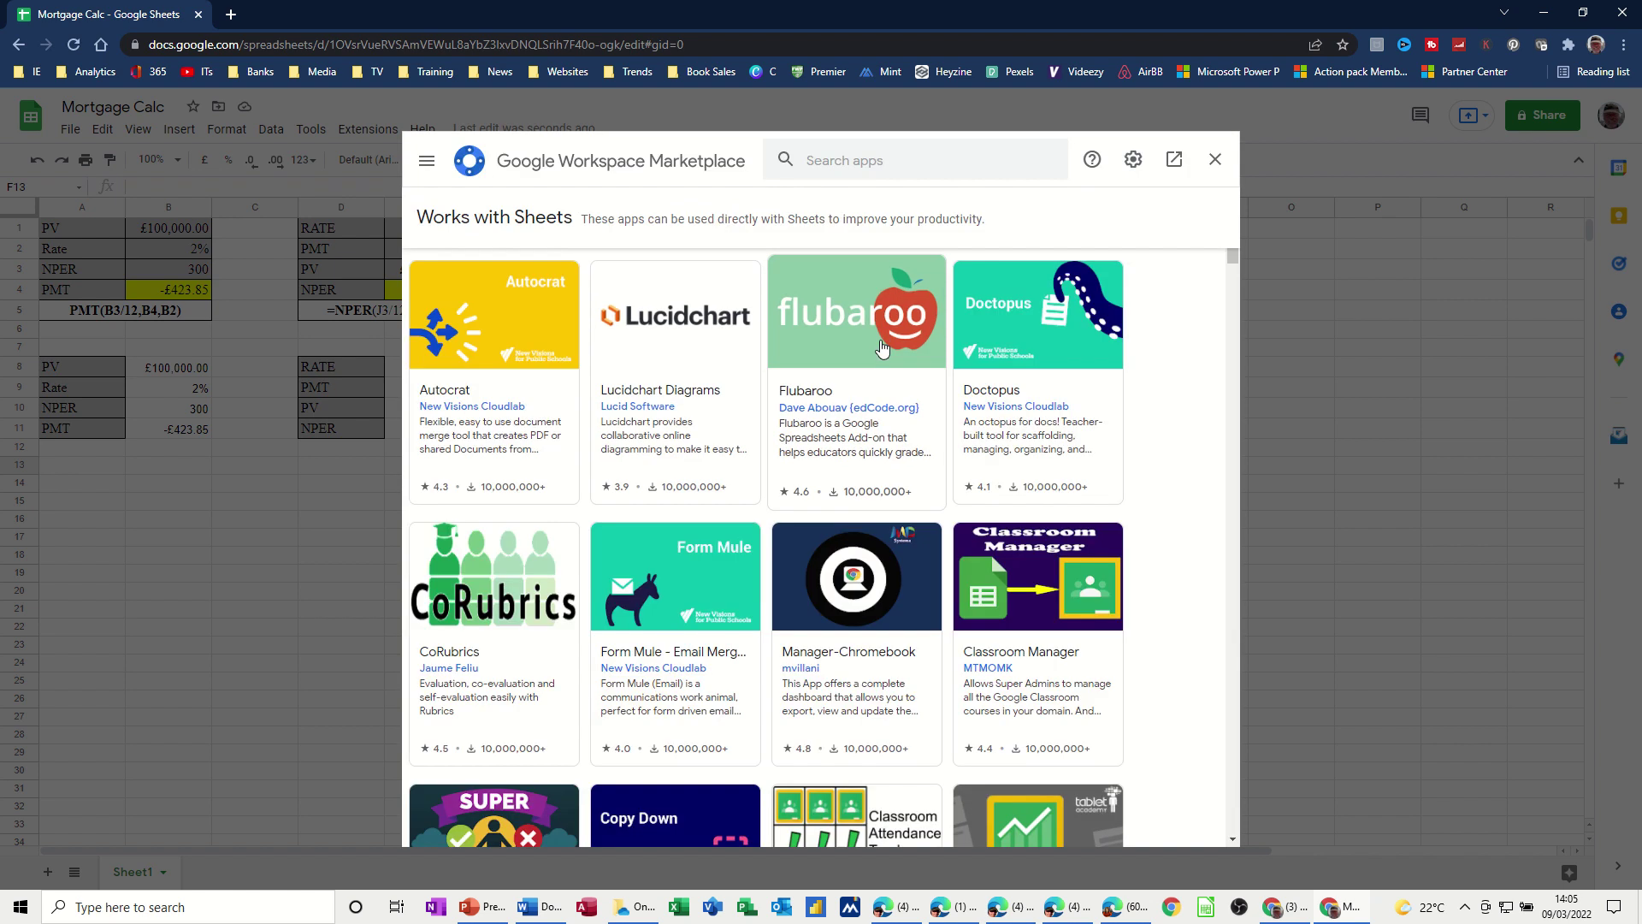
pyautogui.click(938, 162)
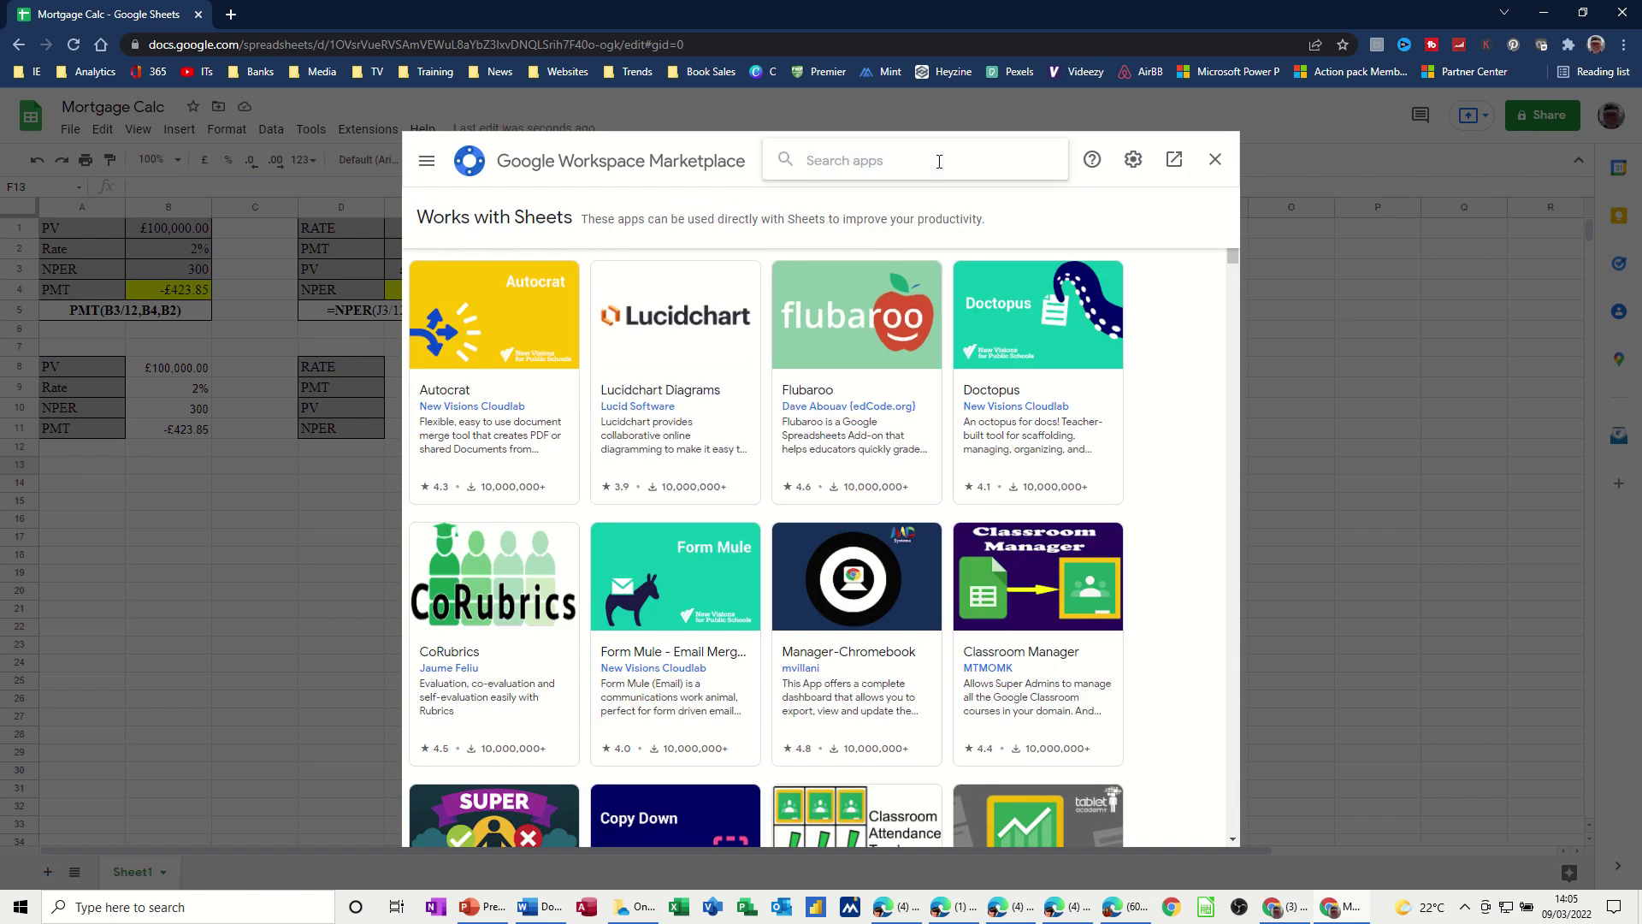
pyautogui.write('go')
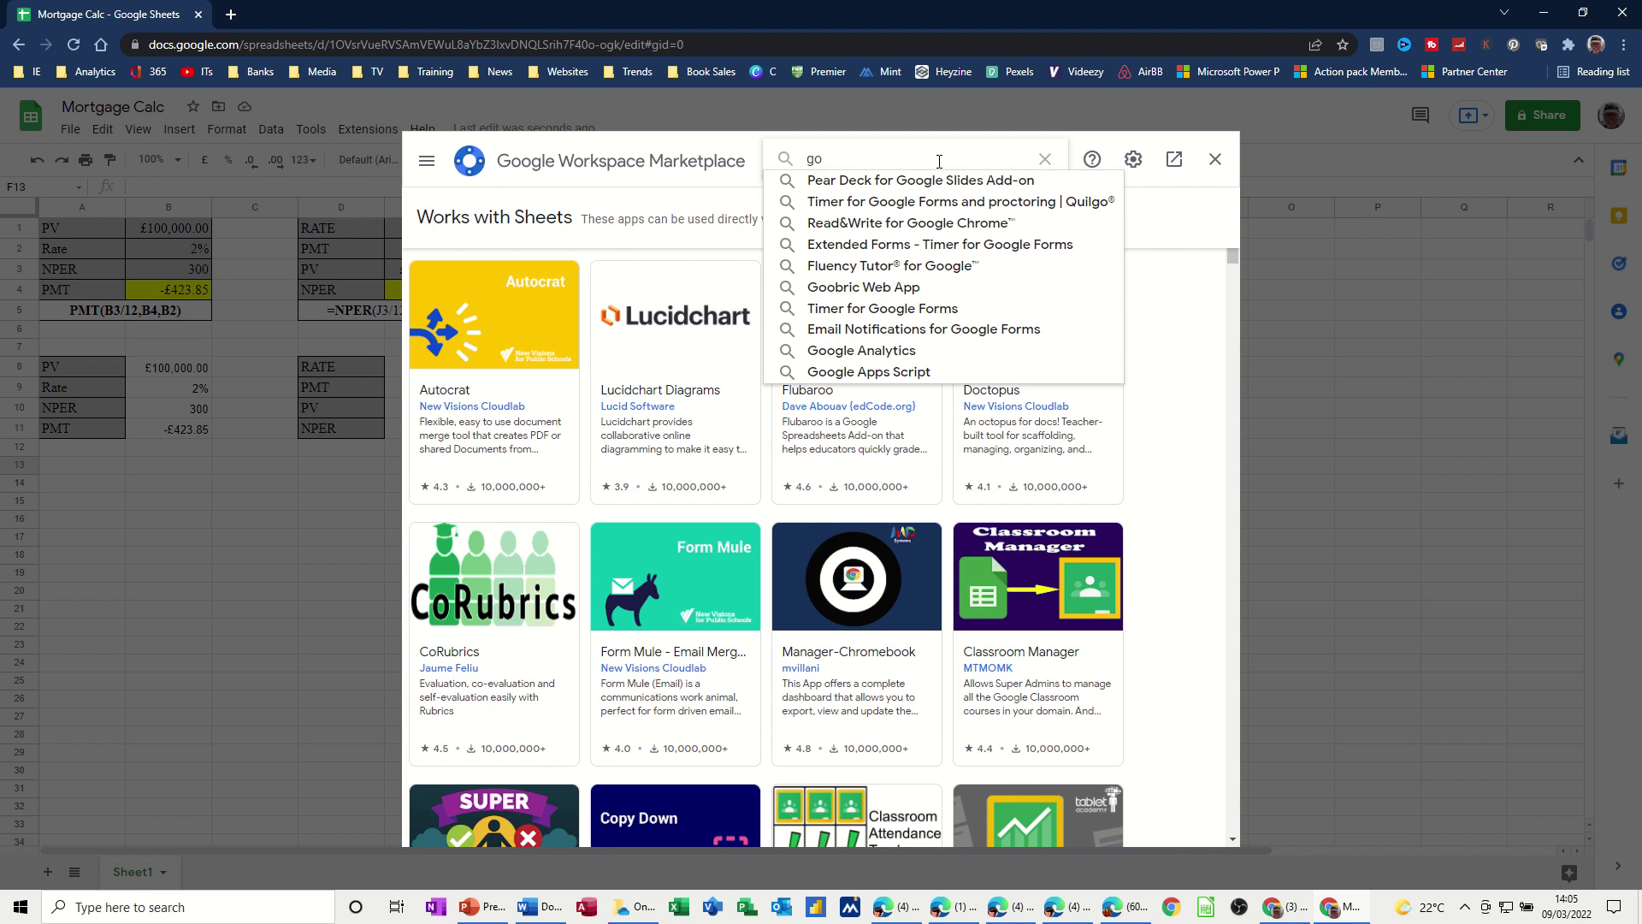
pyautogui.write('al')
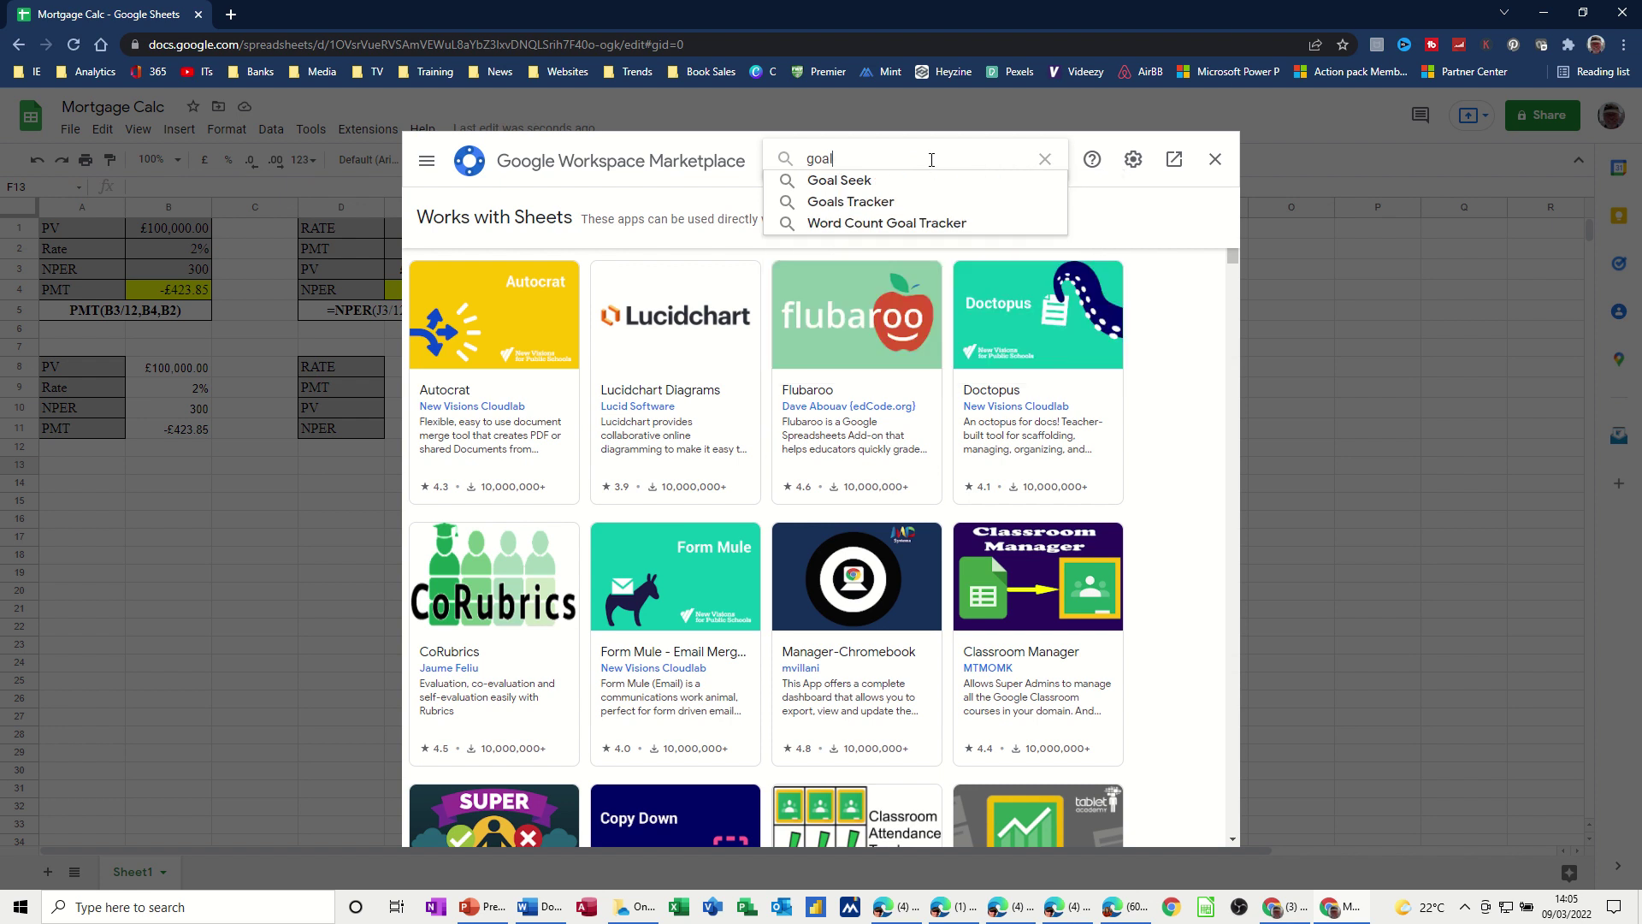
pyautogui.click(867, 182)
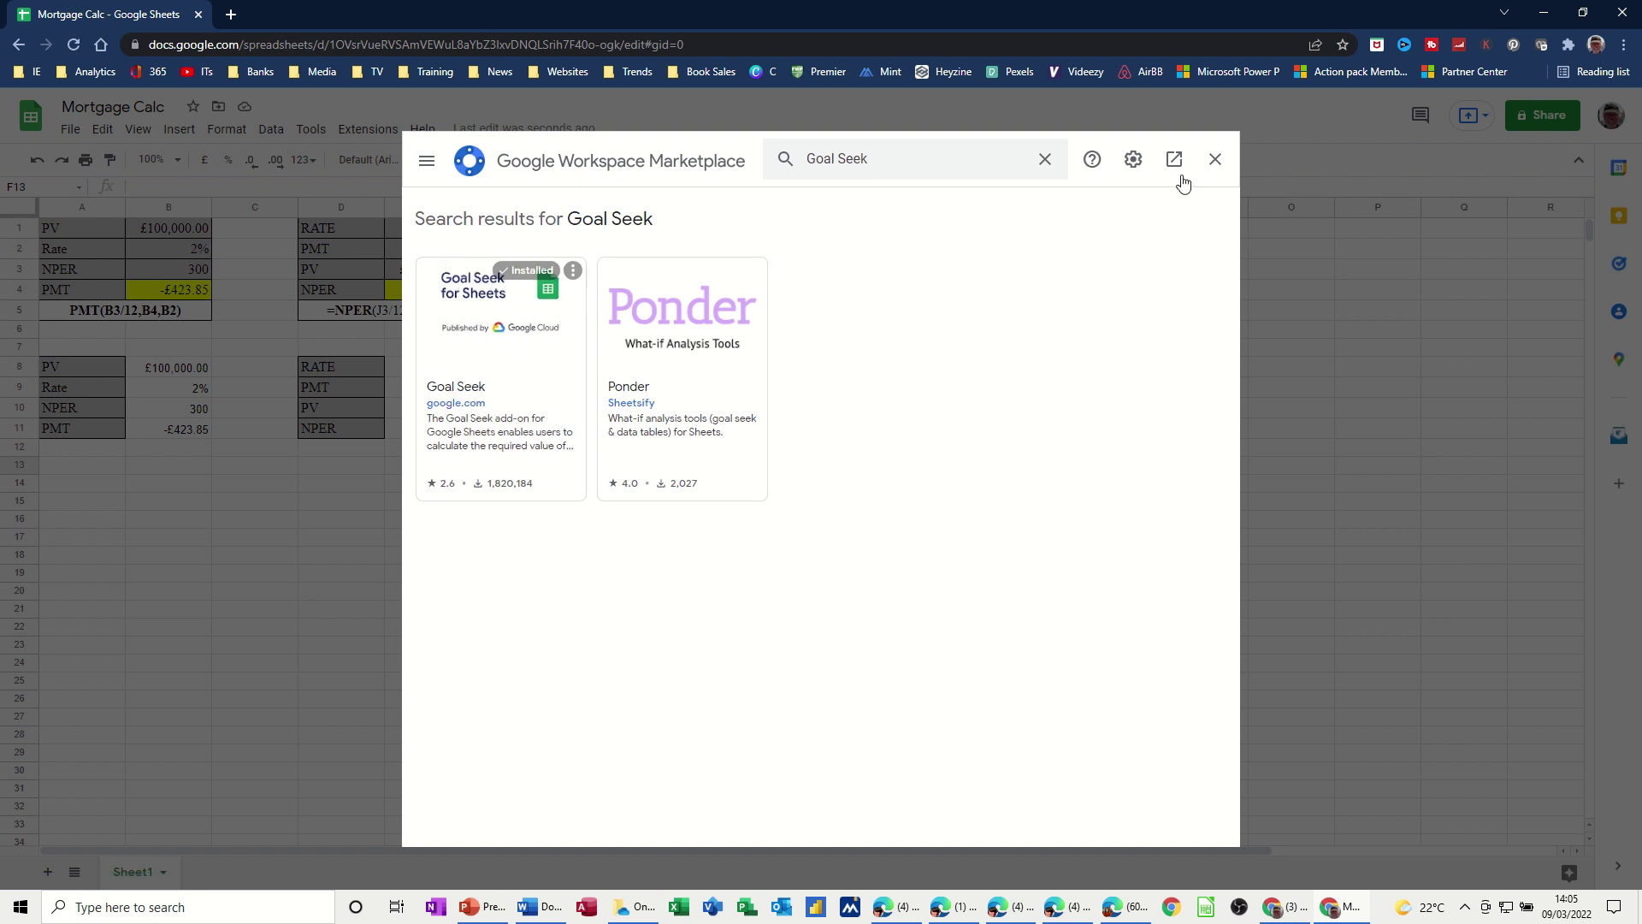
pyautogui.click(1215, 163)
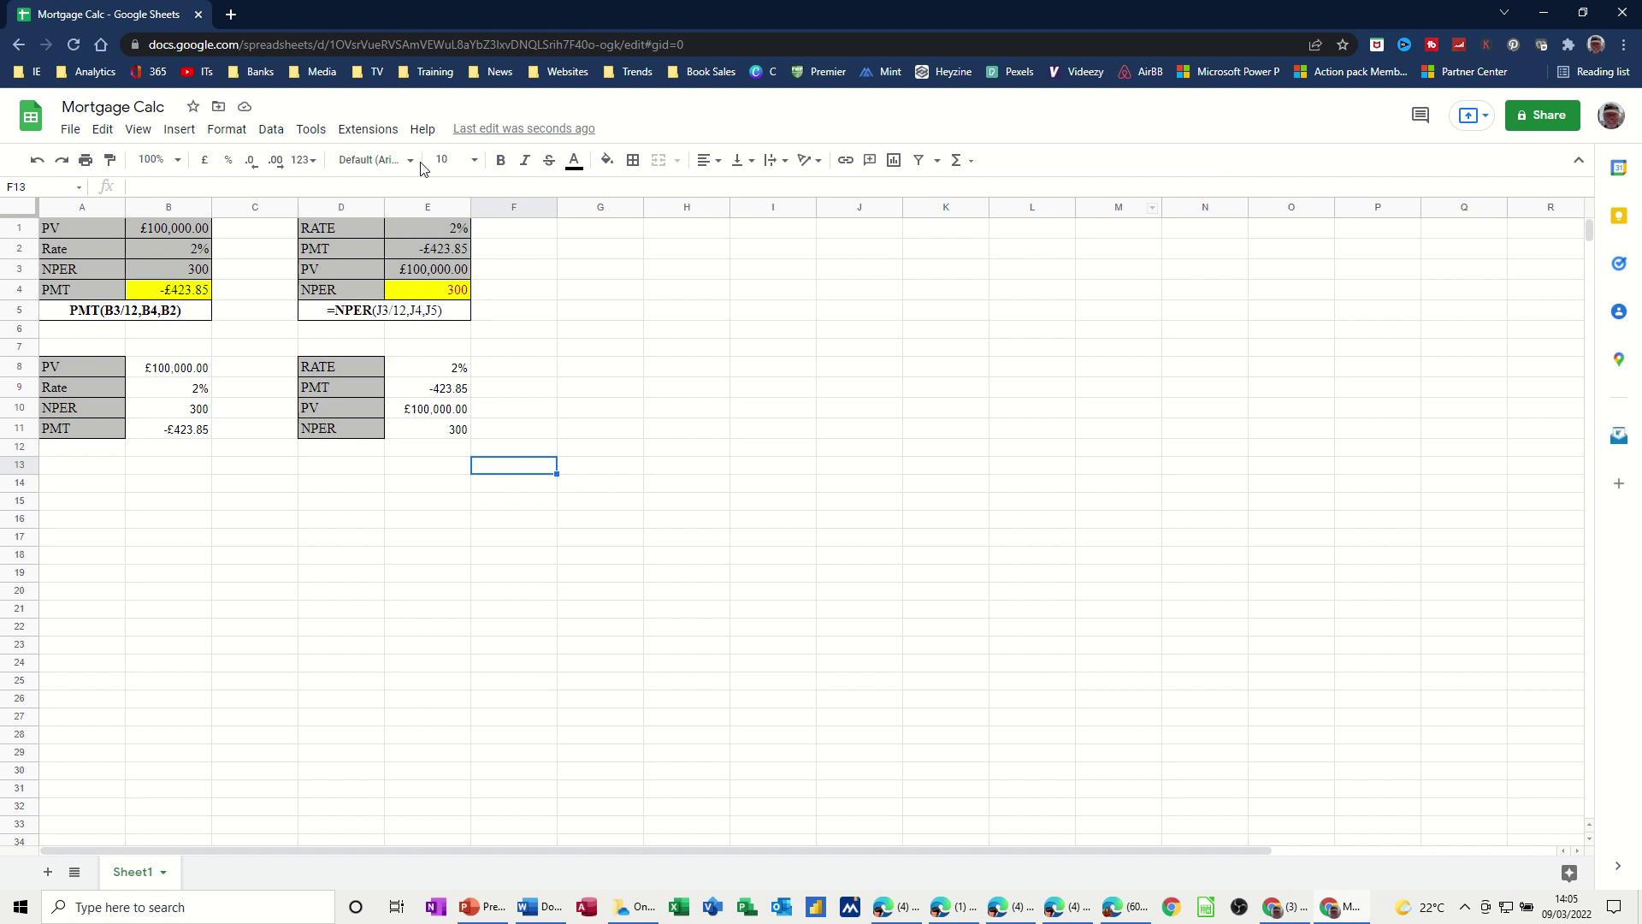
# - Open the Goal Seek add-on and target the NPER result in E4 with a value of 250
pyautogui.click(381, 134)
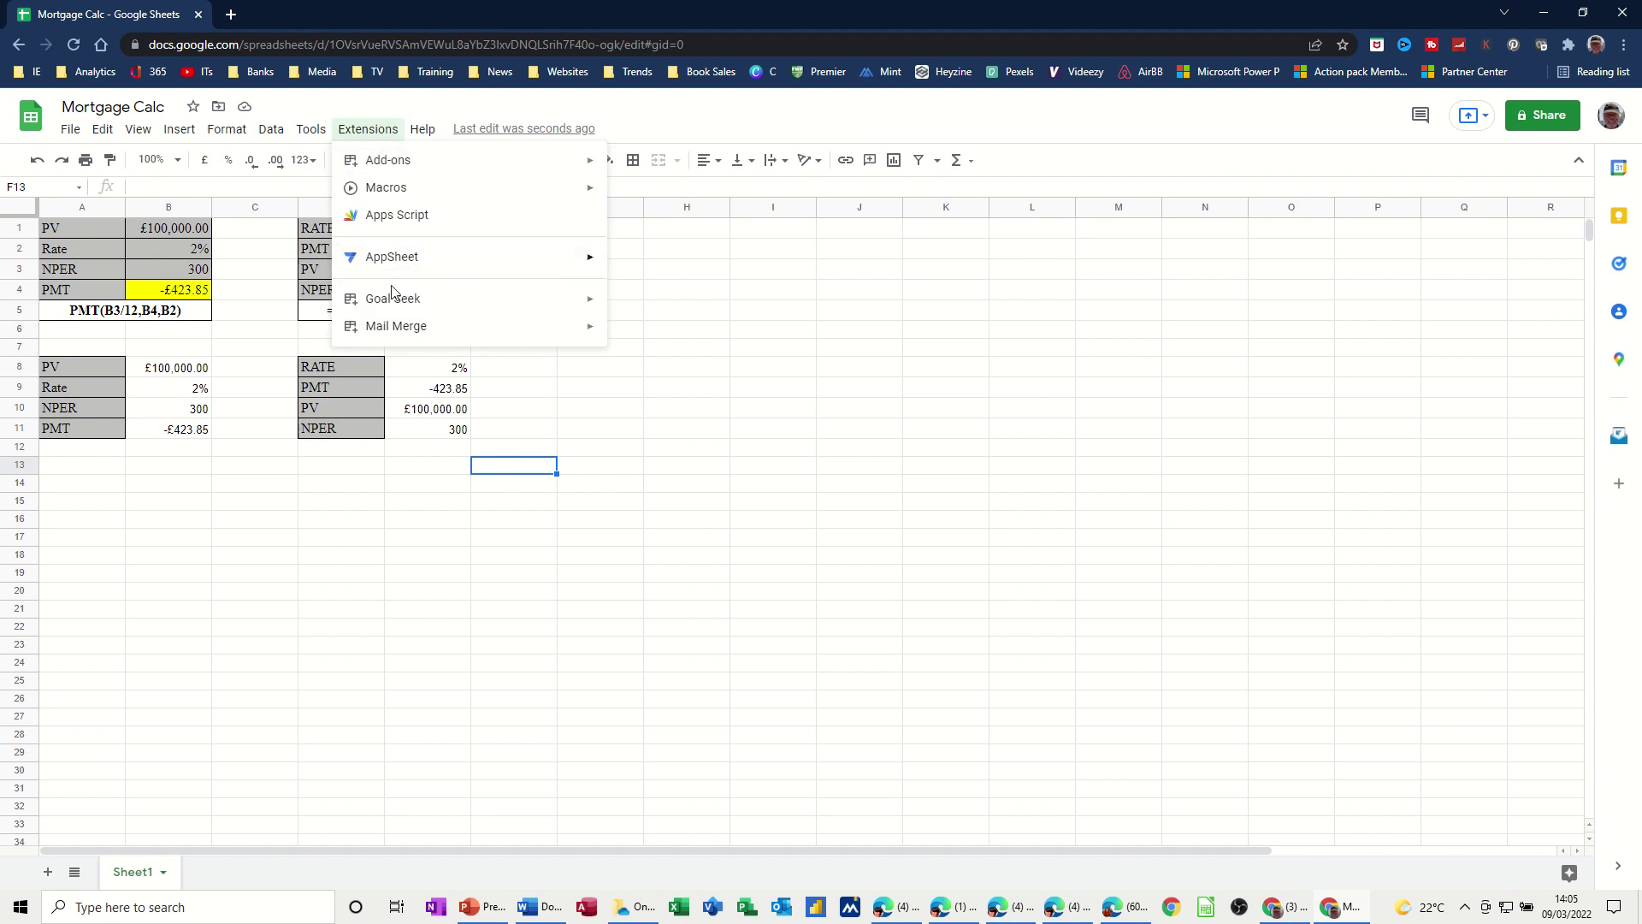
pyautogui.moveTo(385, 304)
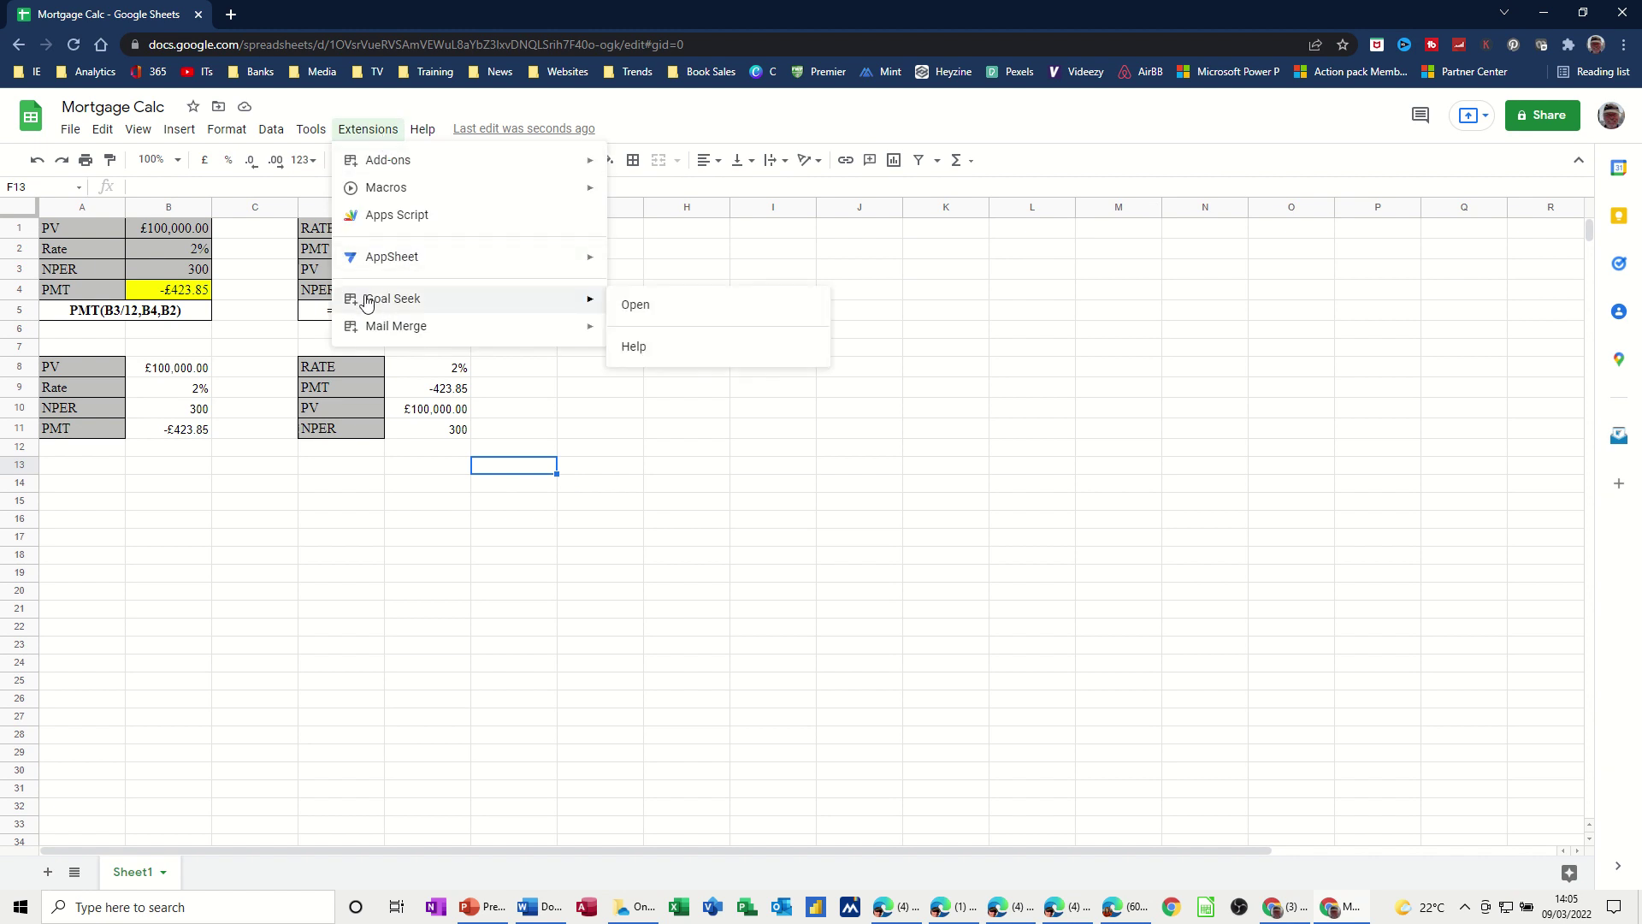
pyautogui.click(644, 315)
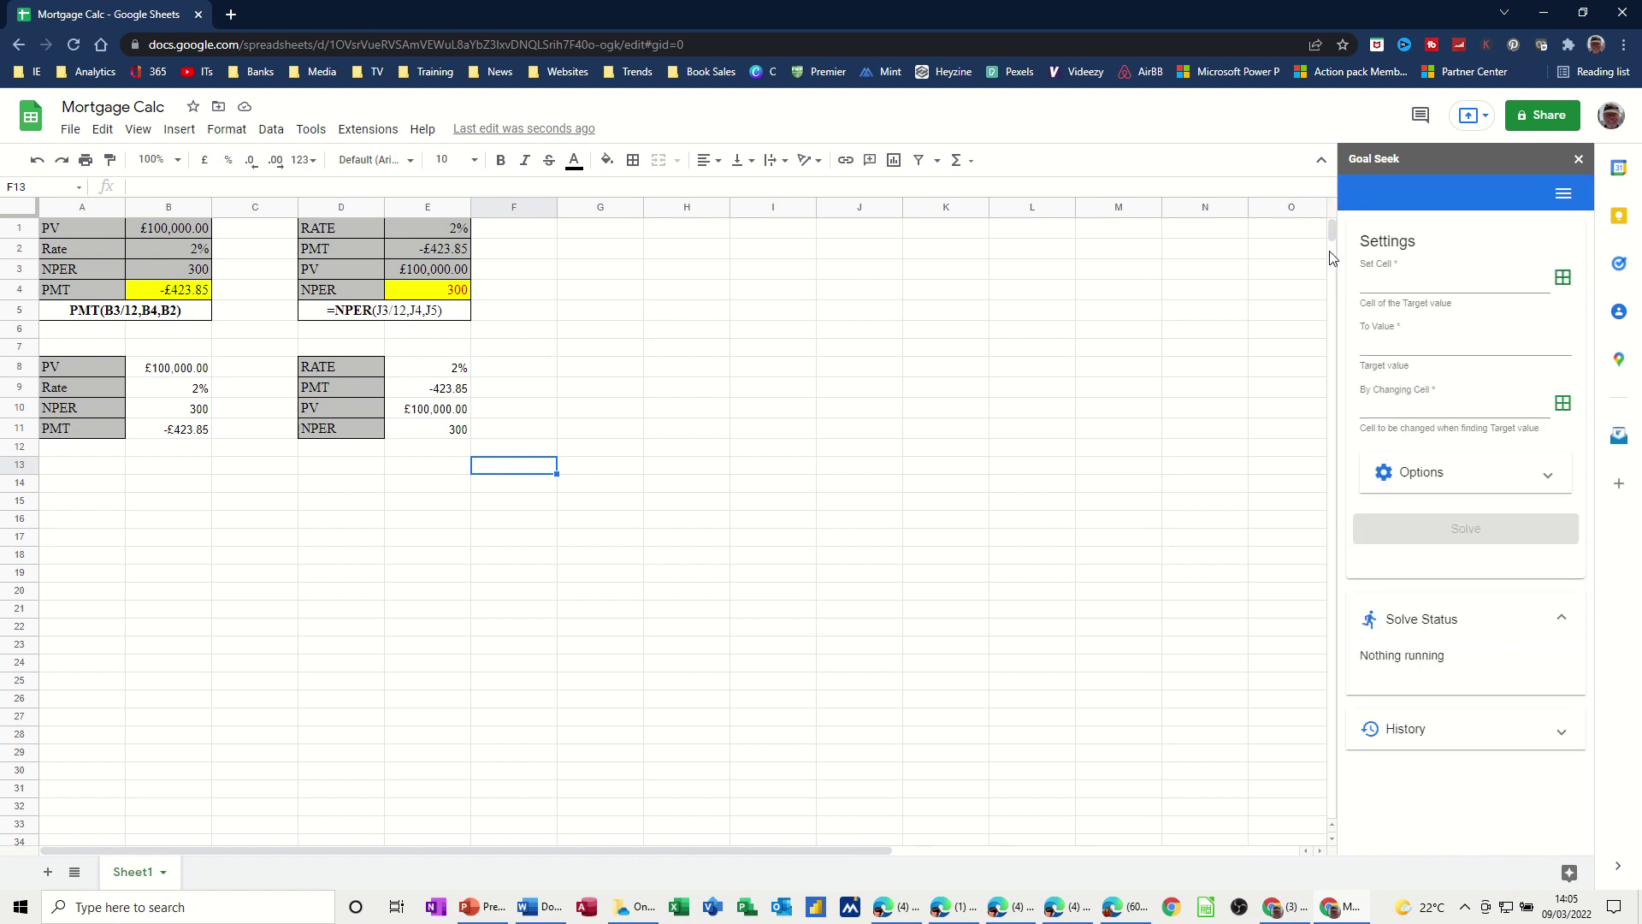
pyautogui.click(435, 296)
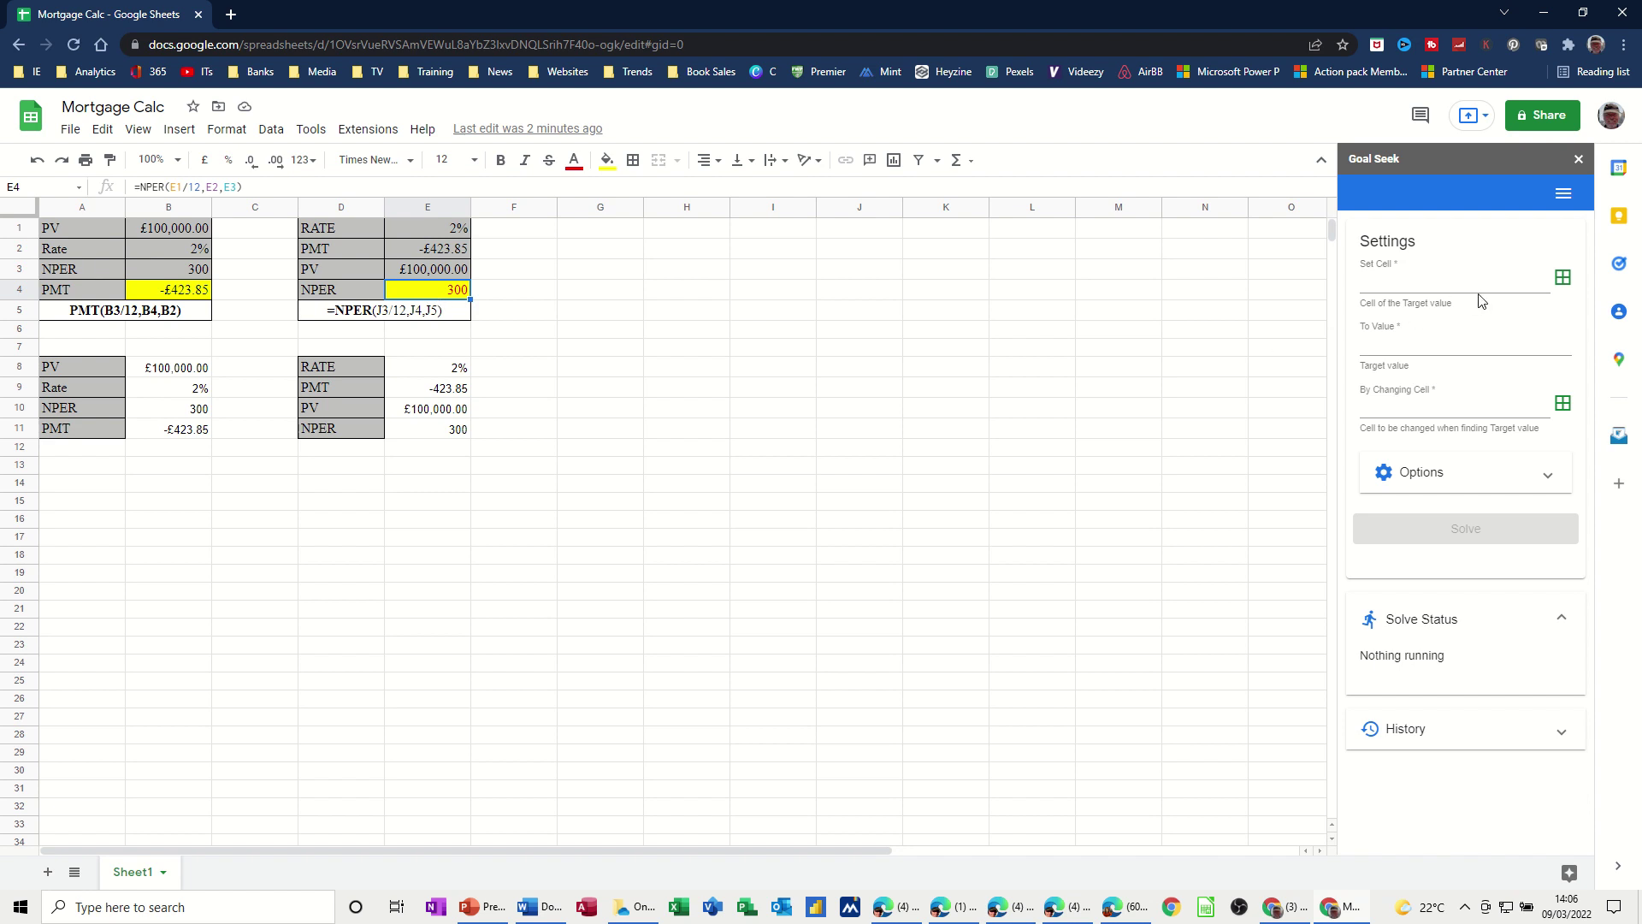
pyautogui.click(1562, 279)
pyautogui.click(1387, 347)
# - Assign the PMT cell E2 as the cell to change and run the Goal Seek solve
pyautogui.click(1373, 405)
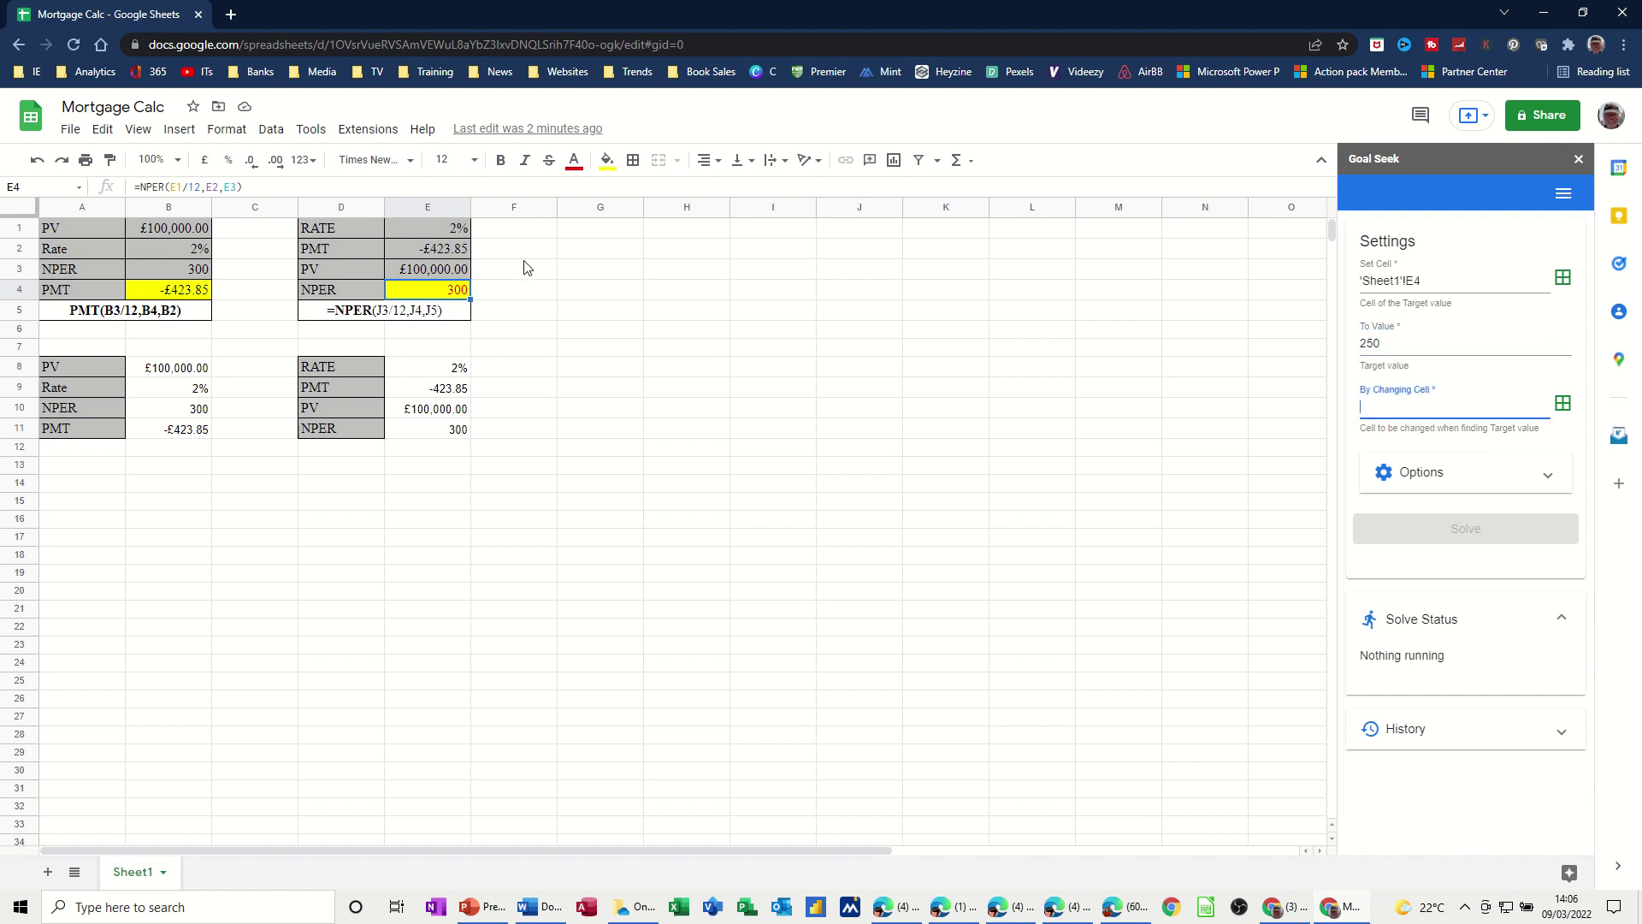
pyautogui.click(452, 250)
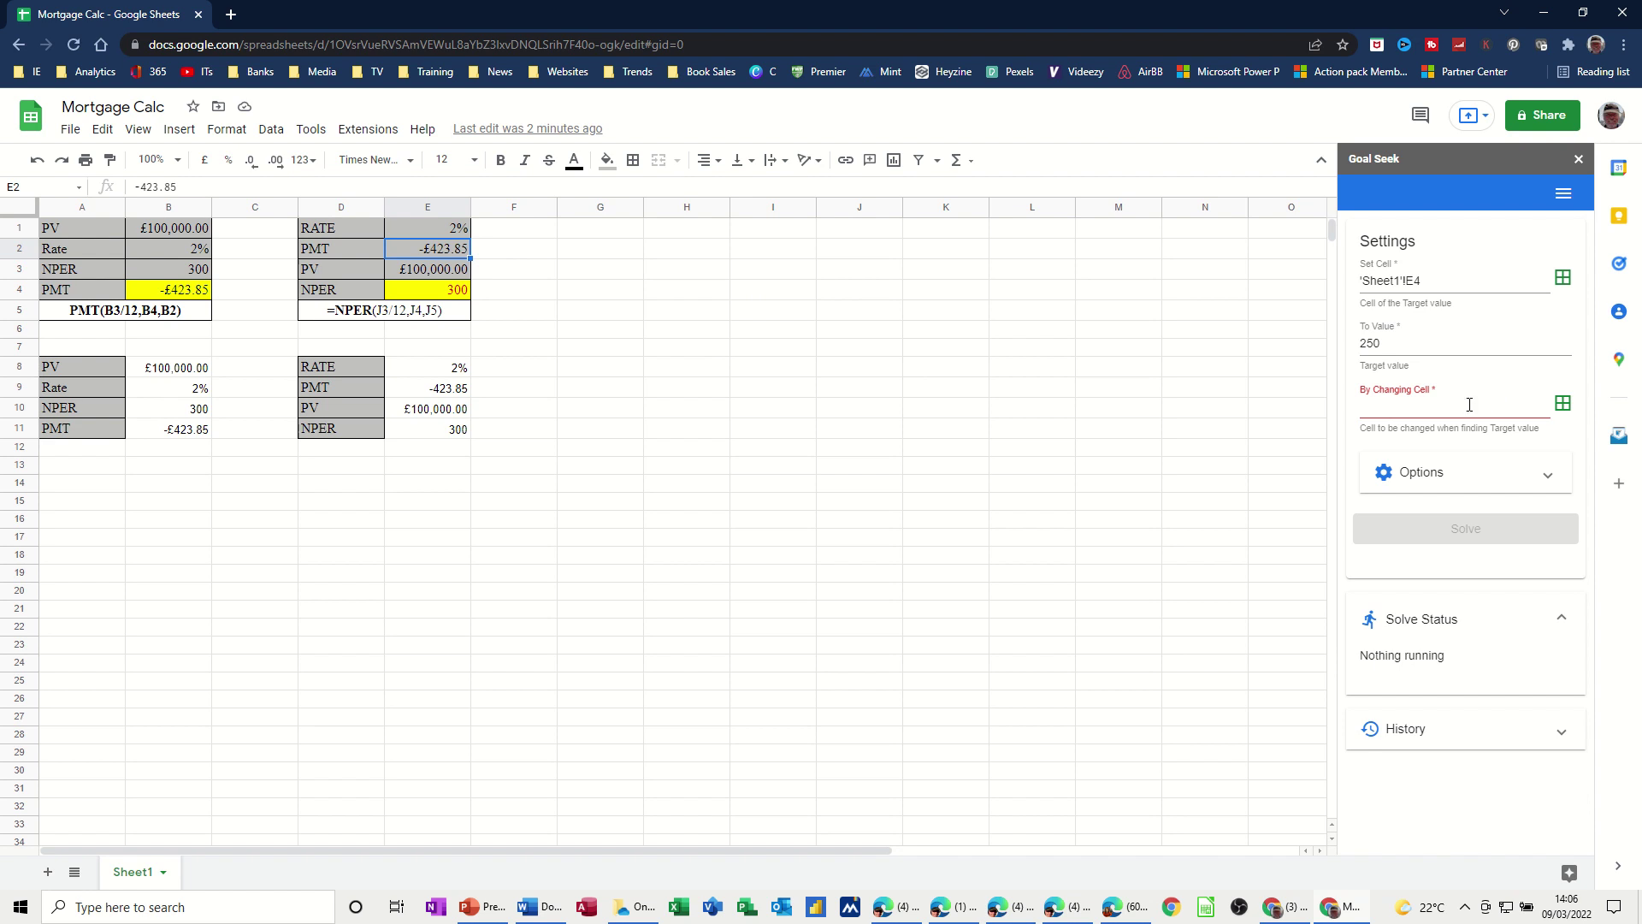
pyautogui.click(1562, 408)
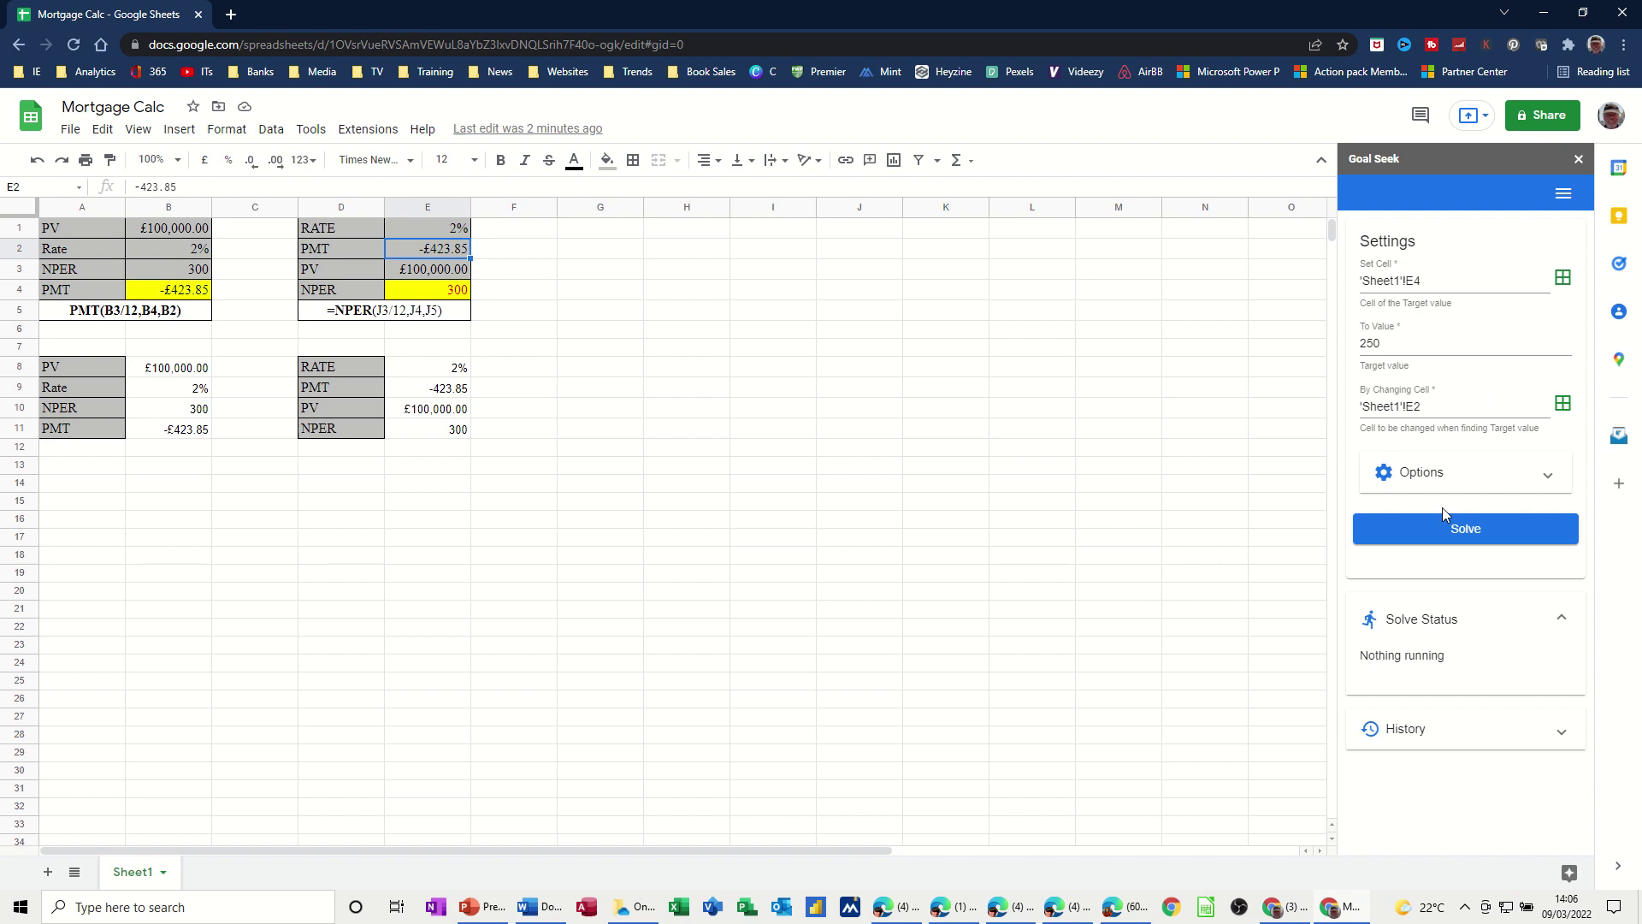
pyautogui.click(1447, 536)
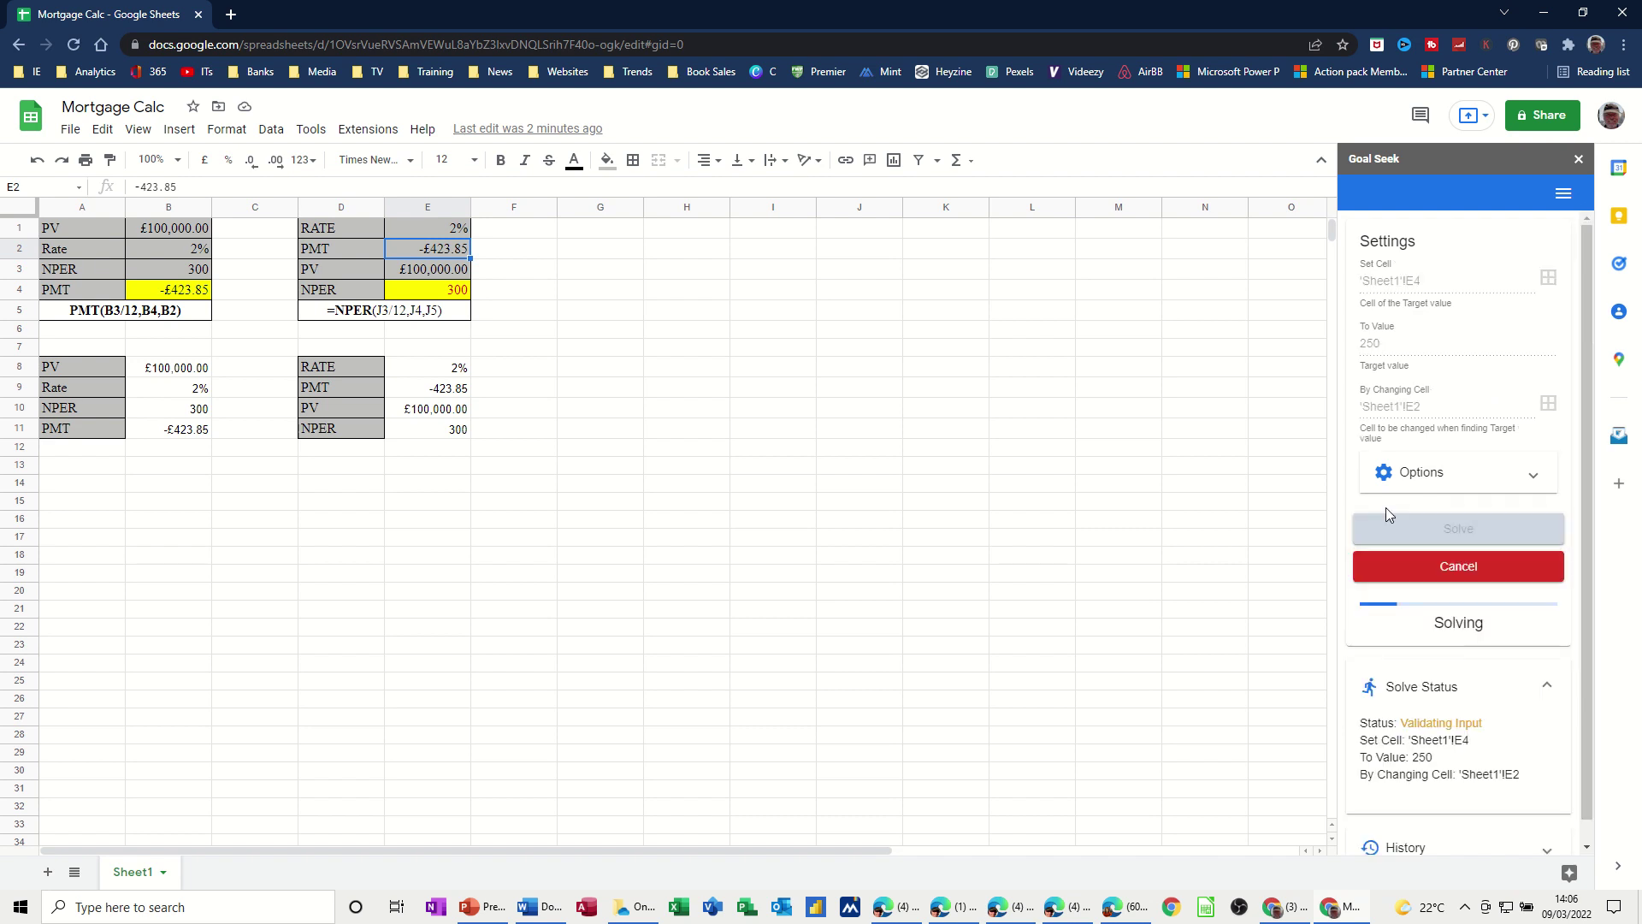